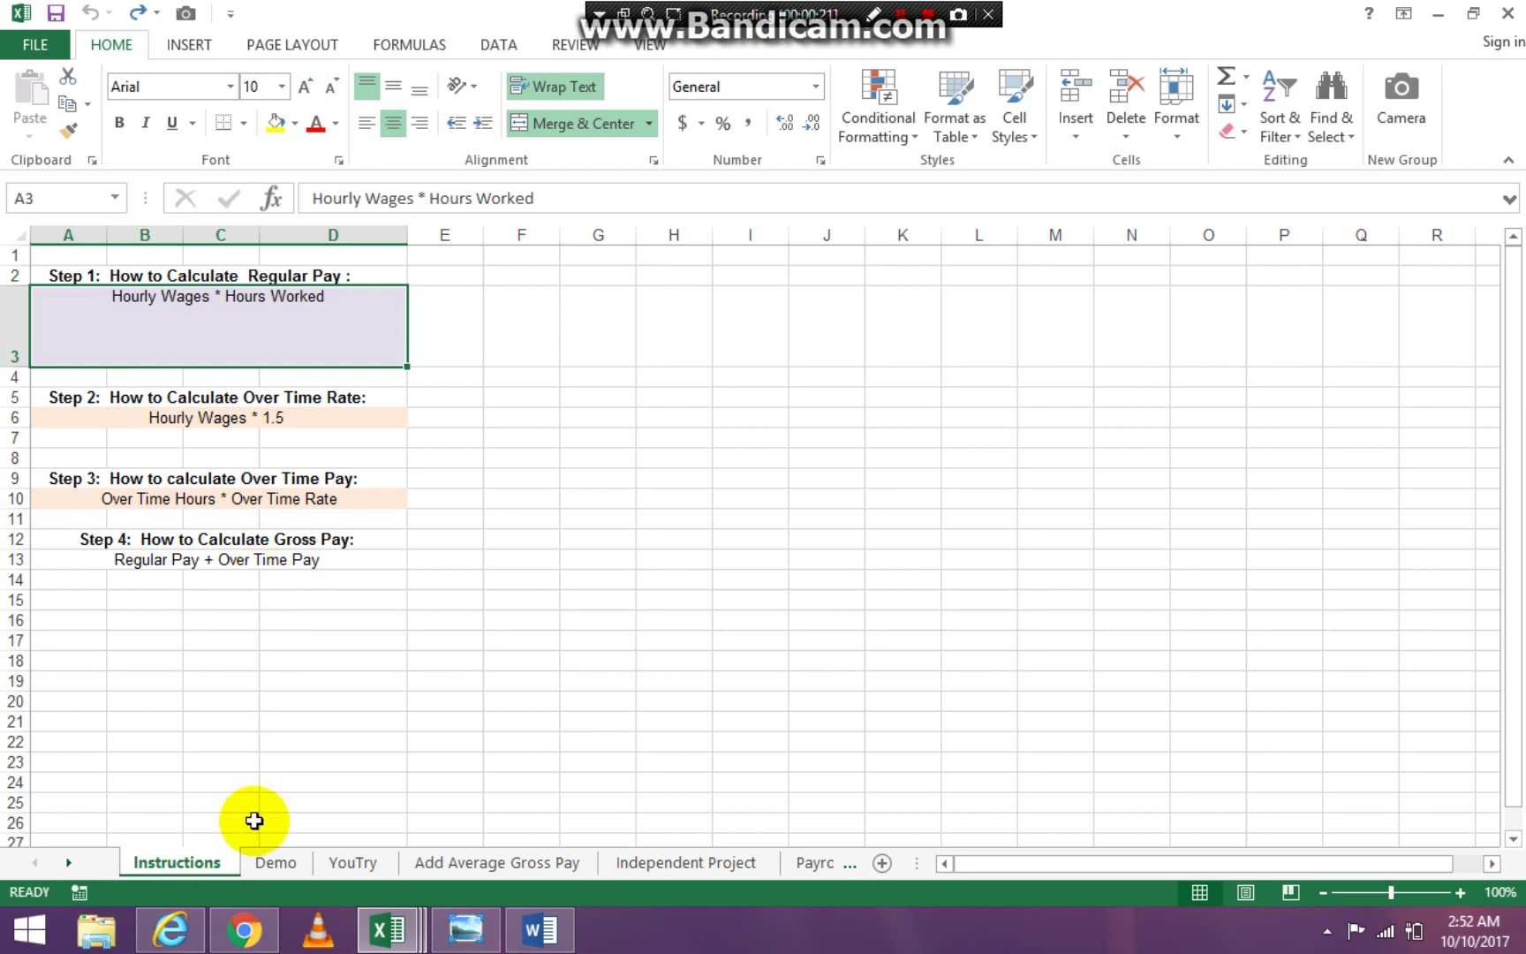
Switch to the Demo payroll sheet and select the first Regular Pay cell, D5.
left_click(281, 867)
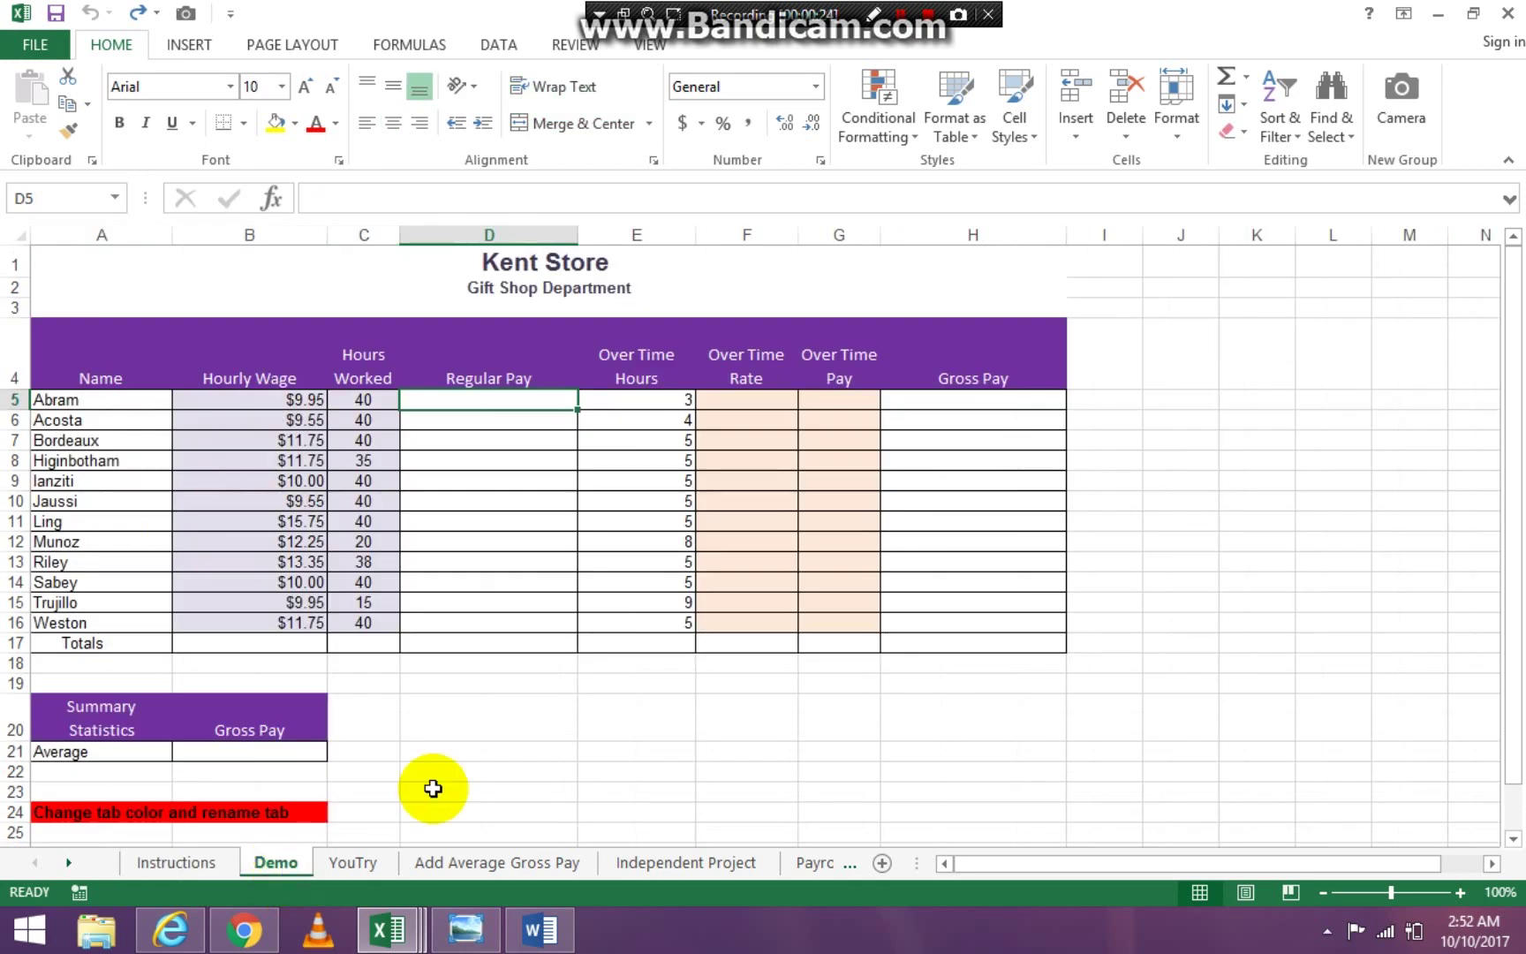
left_click(513, 765)
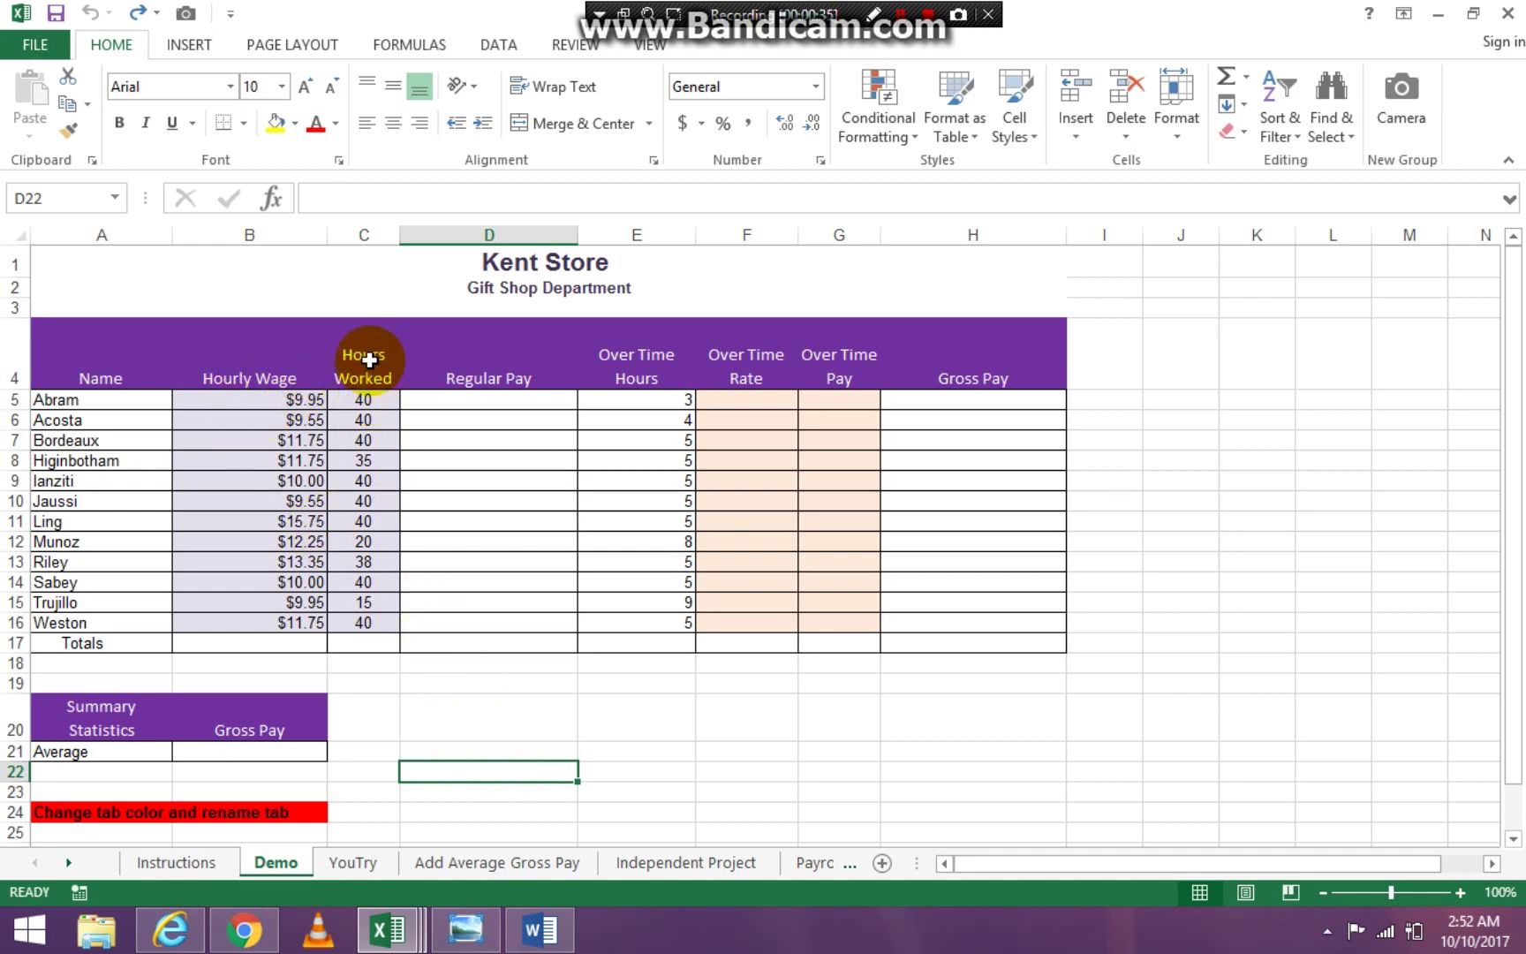
left_click(493, 398)
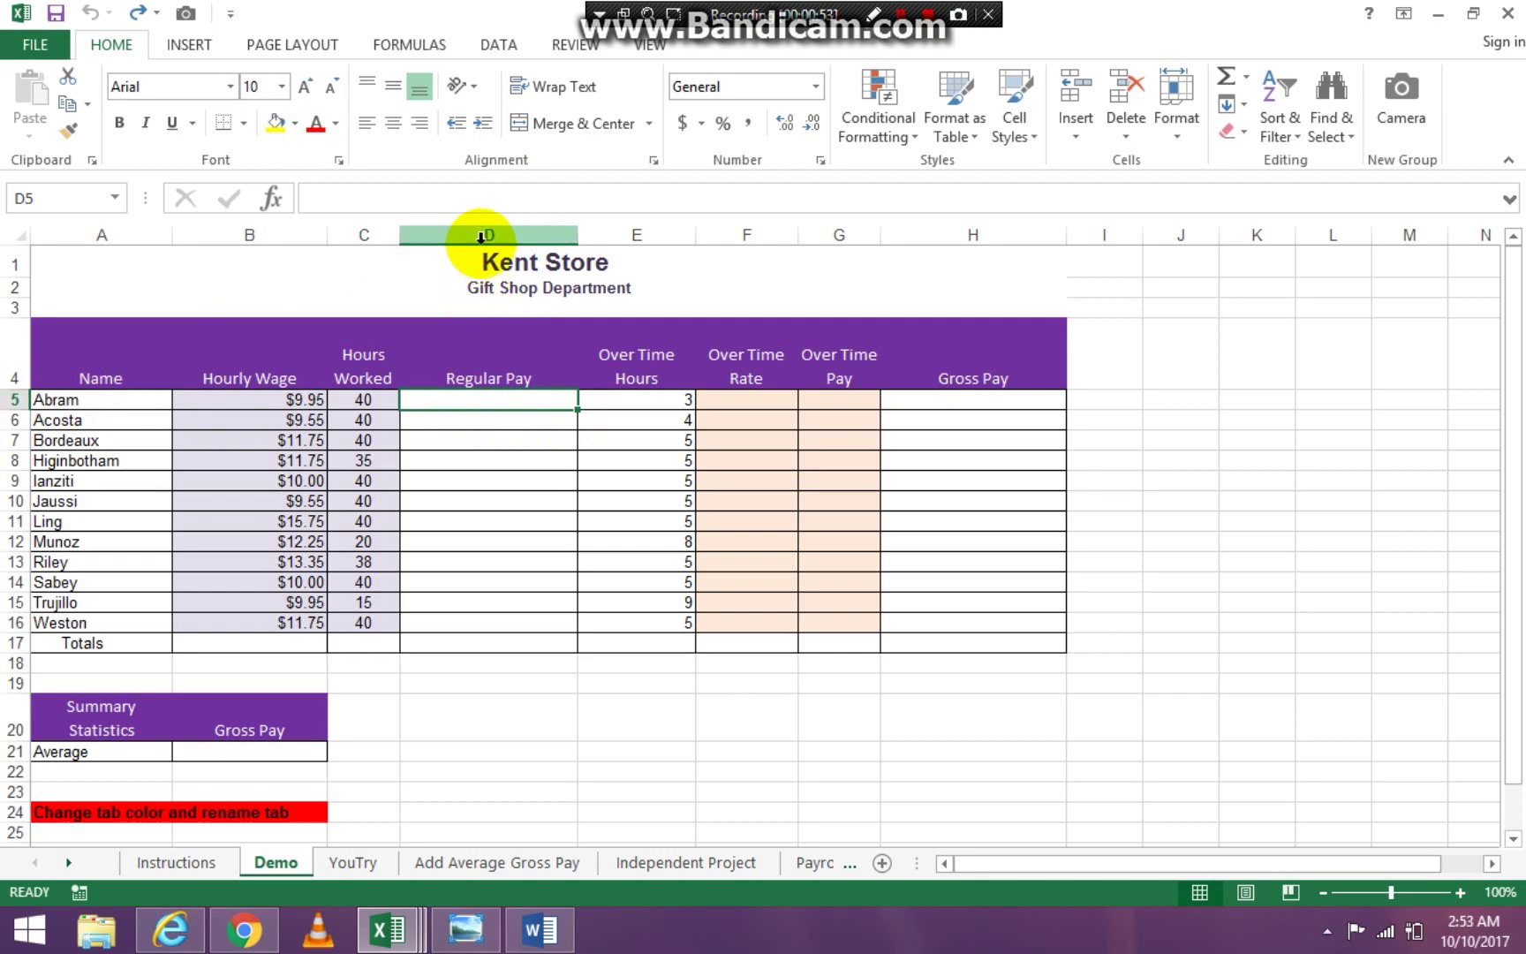
Enter =SUM(B5*C5) in D5 and fill it down to D16 for Regular Pay.
double_click(491, 399)
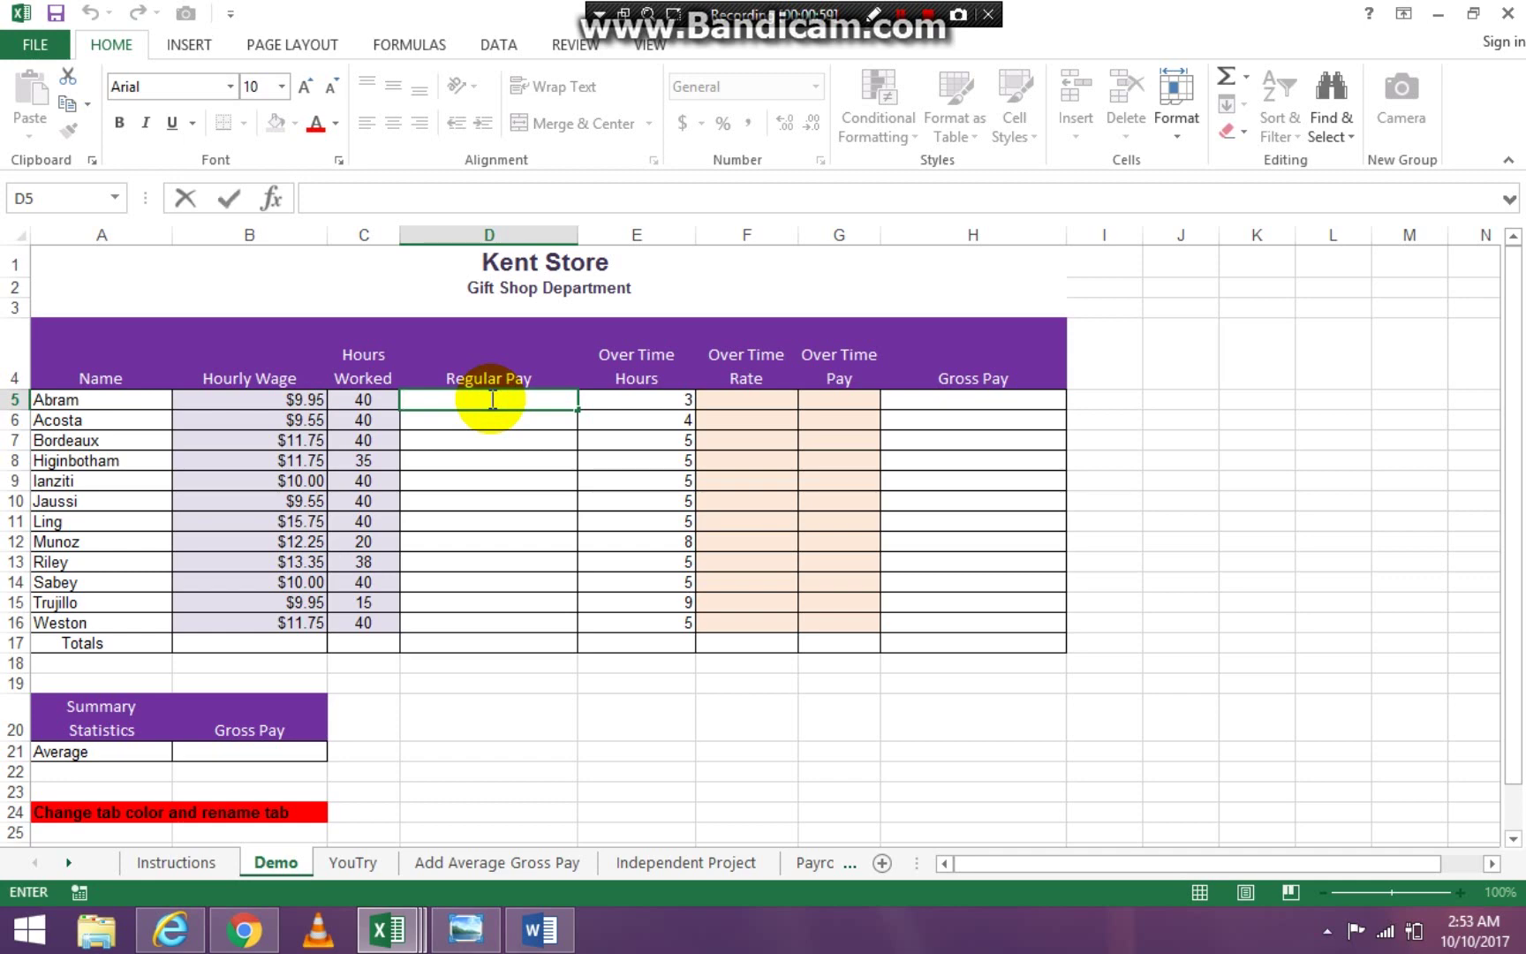
type("=sum")
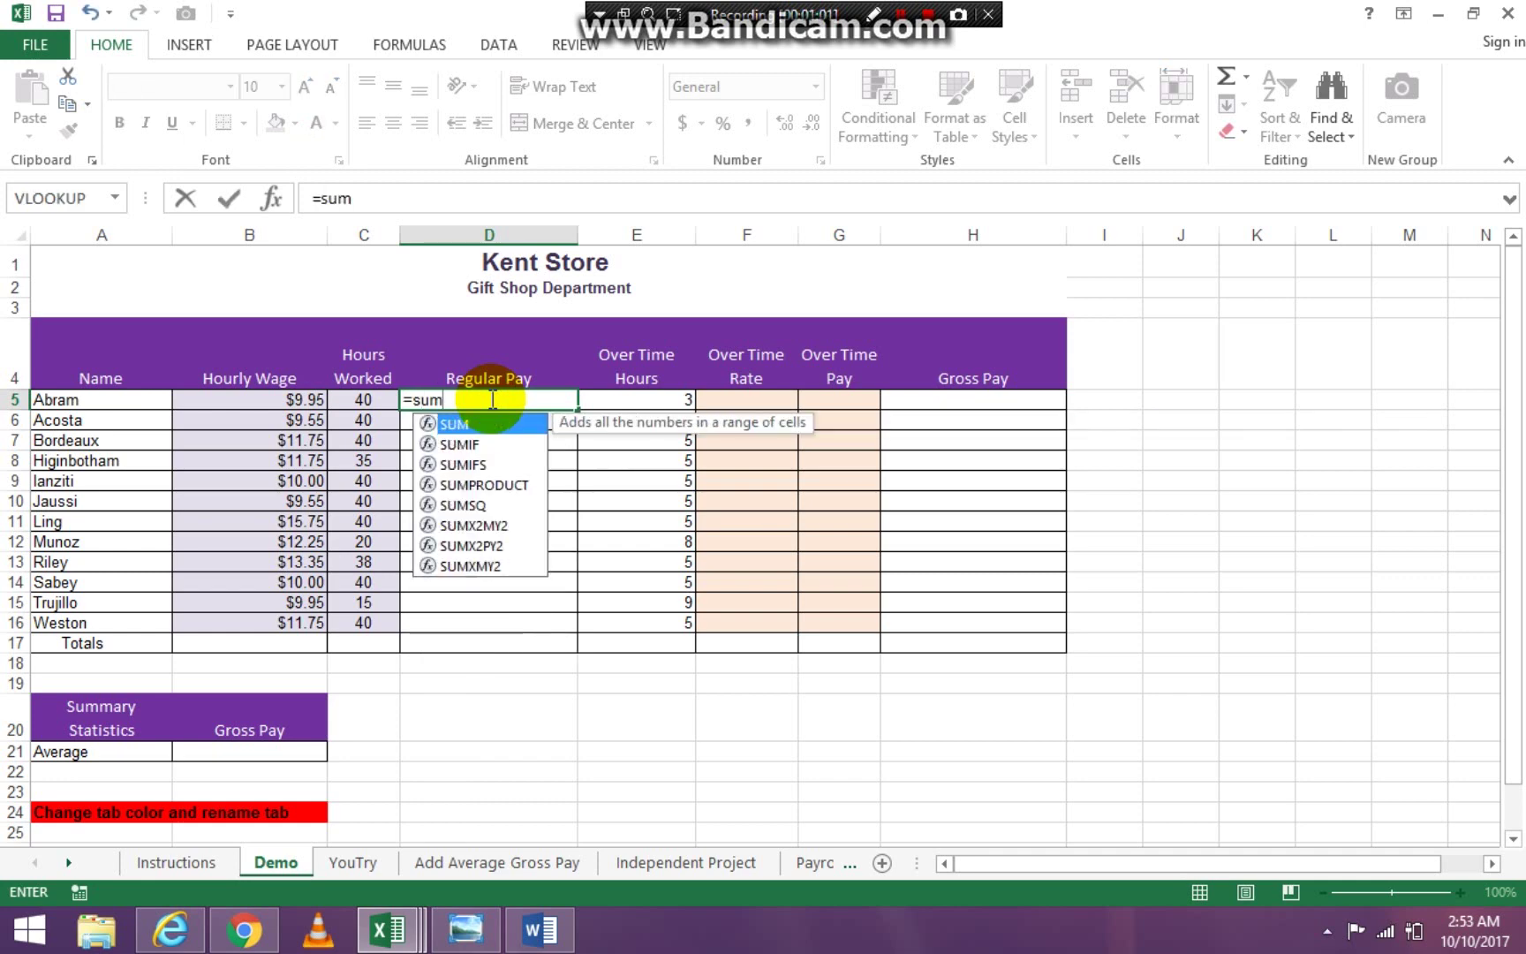
type("(")
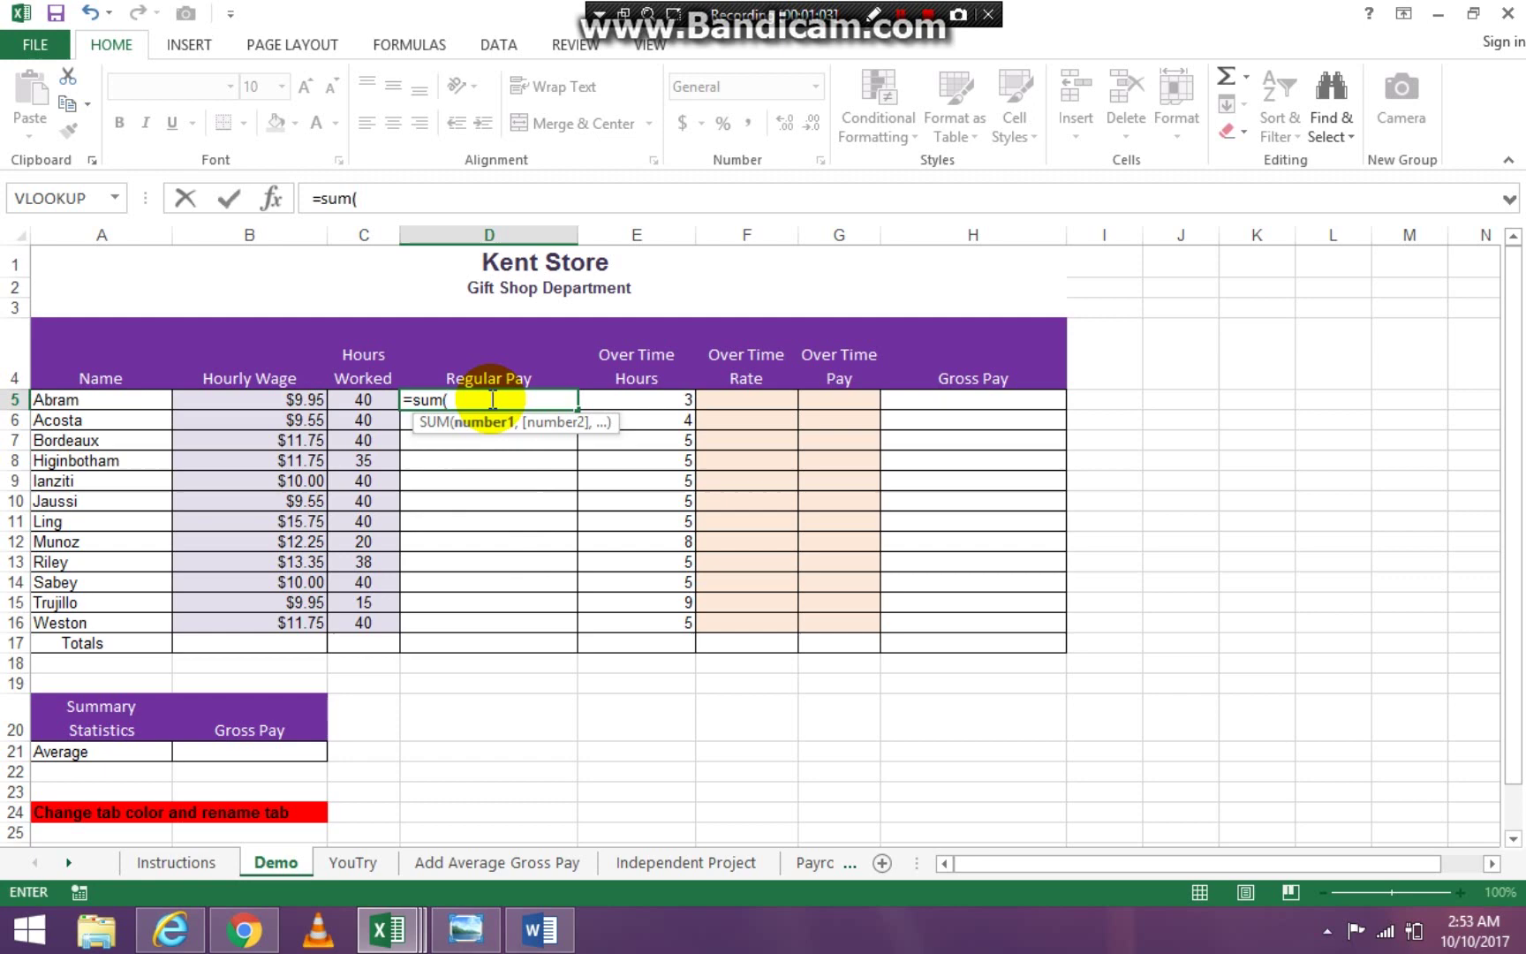
left_click(300, 403)
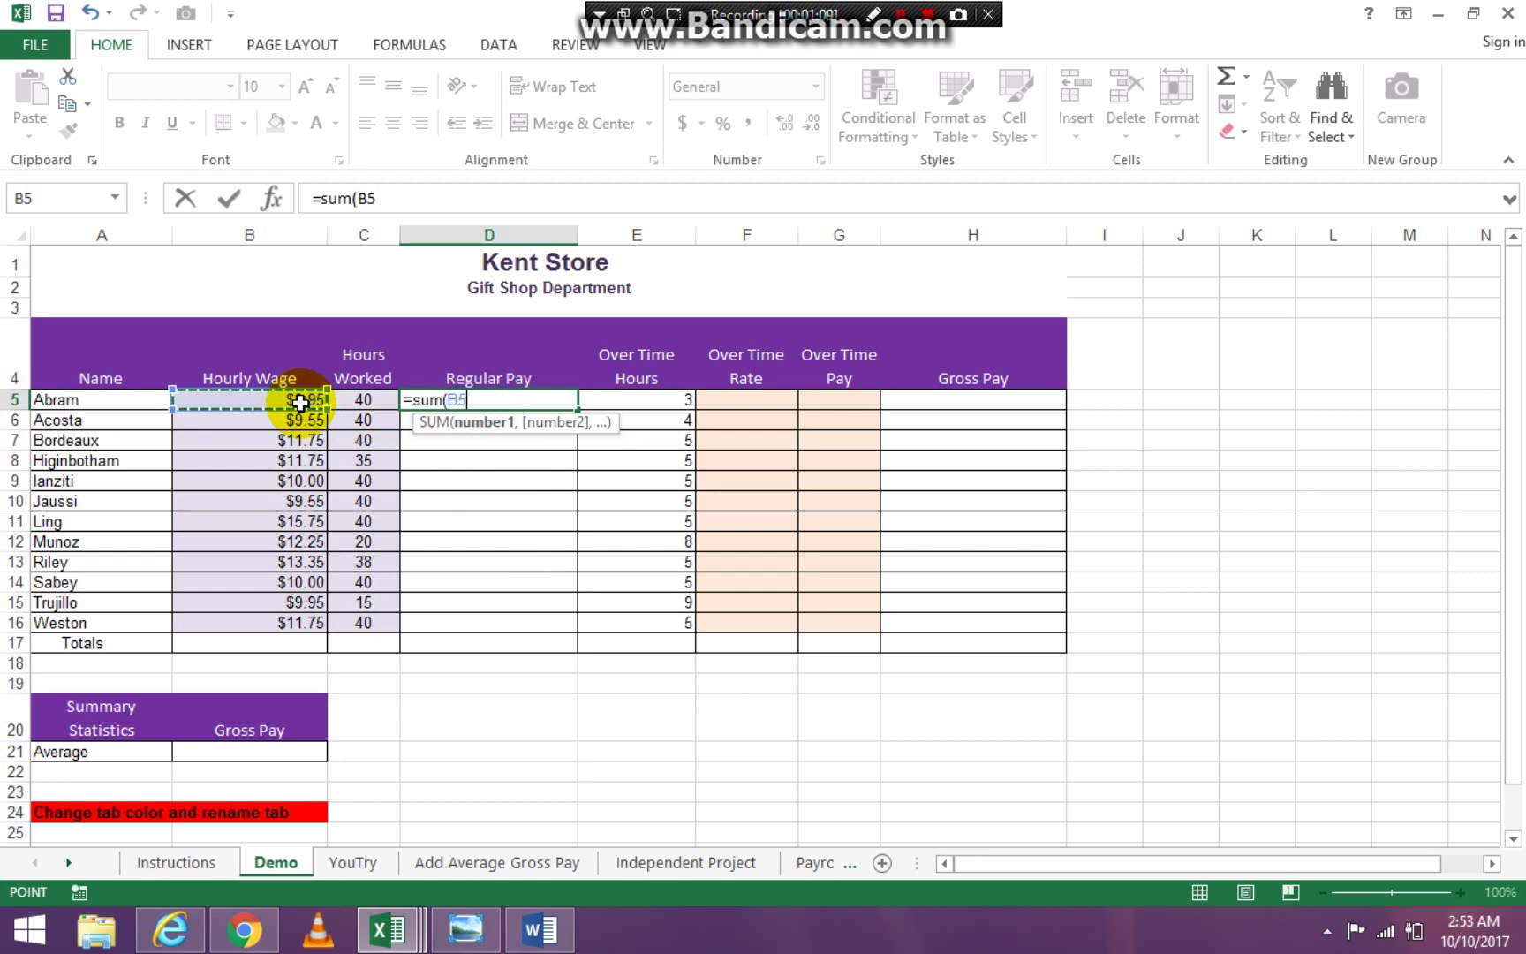
type("*")
left_click(368, 399)
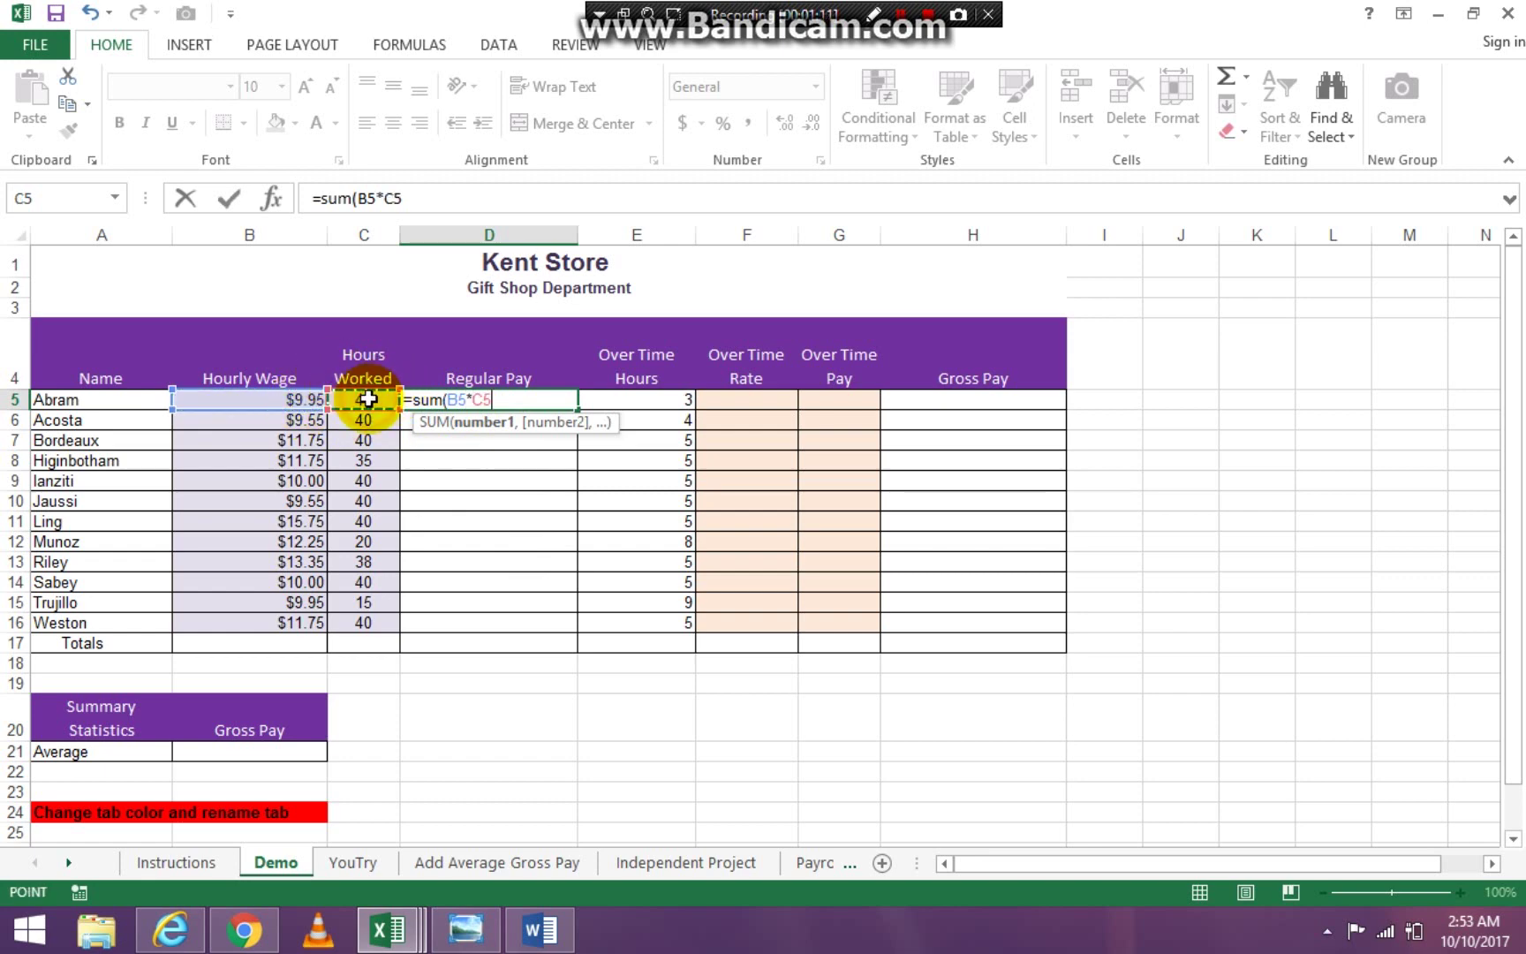
type(")")
key("Return")
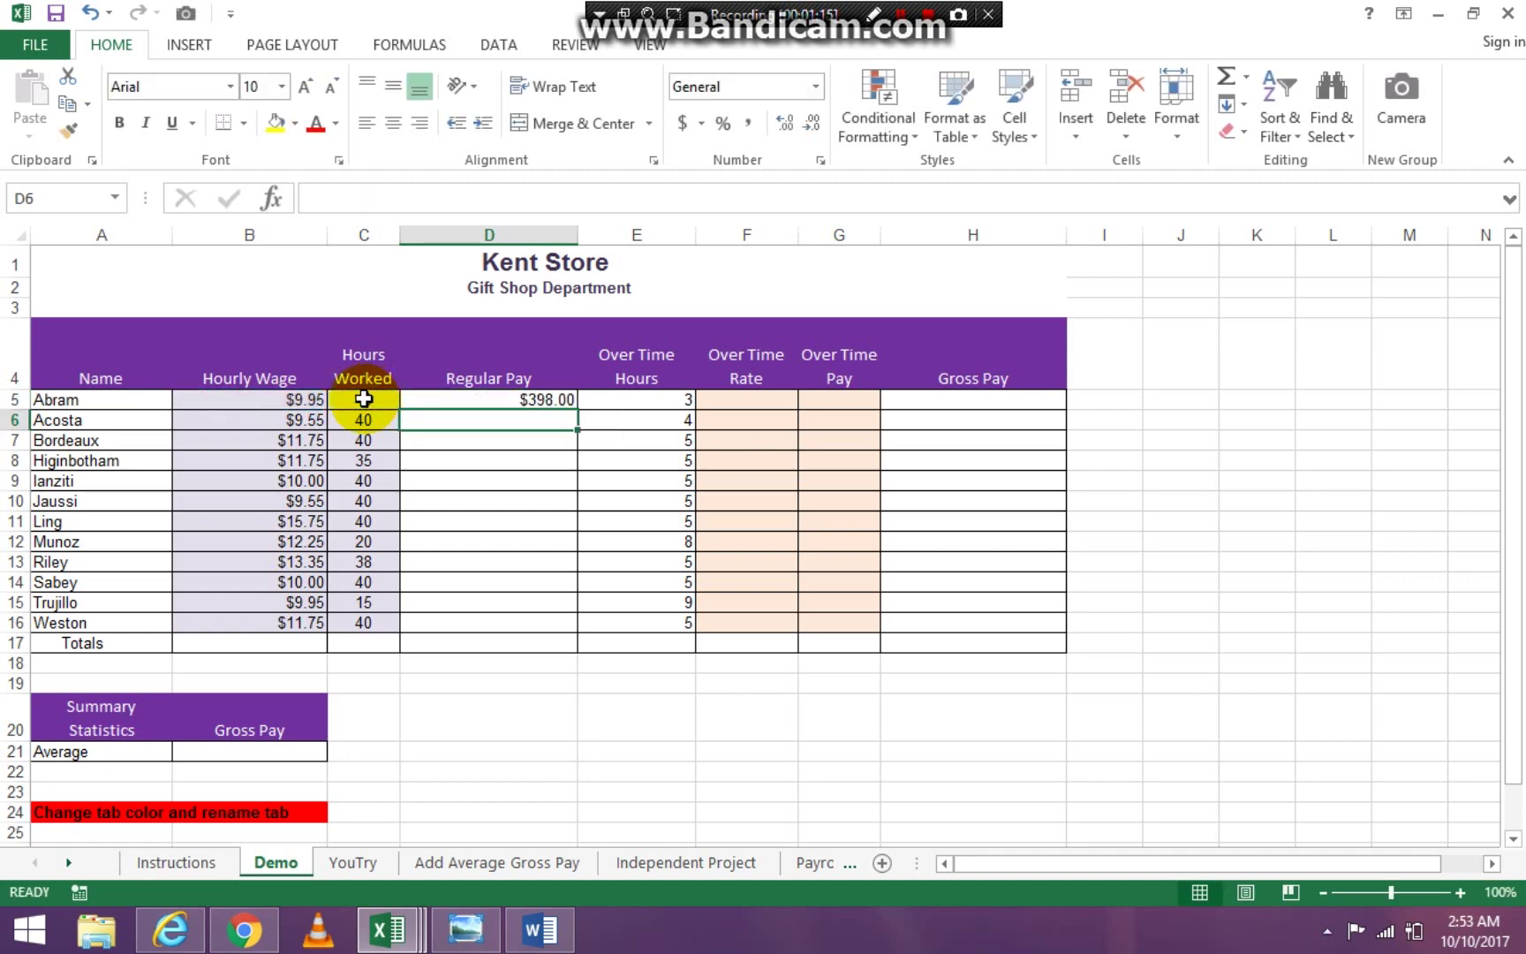
left_click(481, 398)
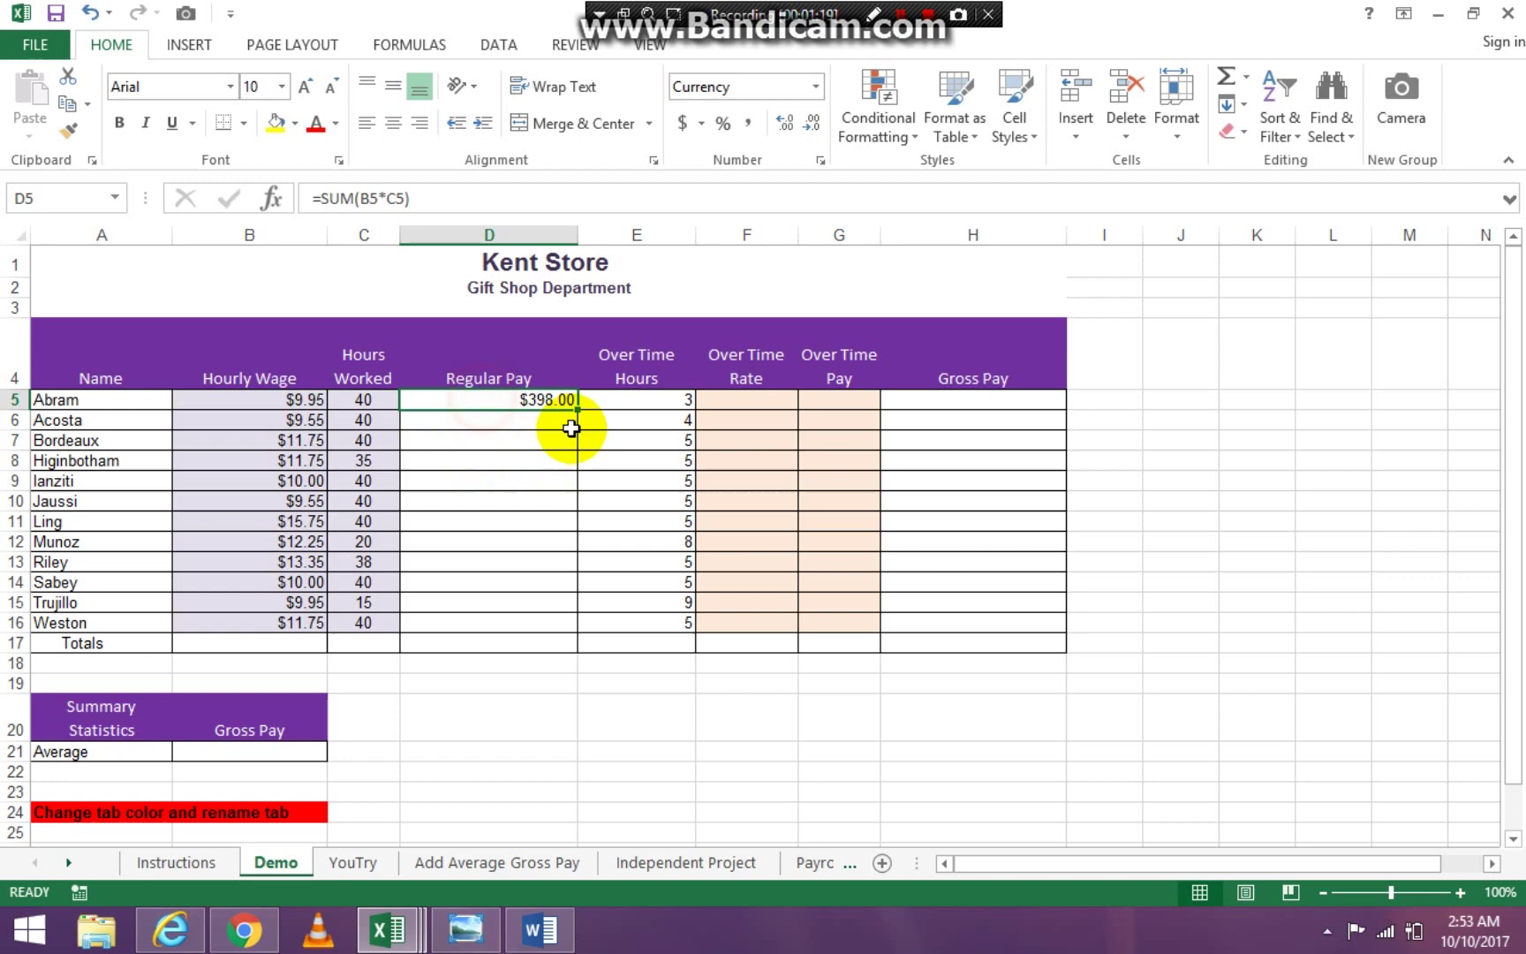
left_click_drag(575, 407, 574, 406)
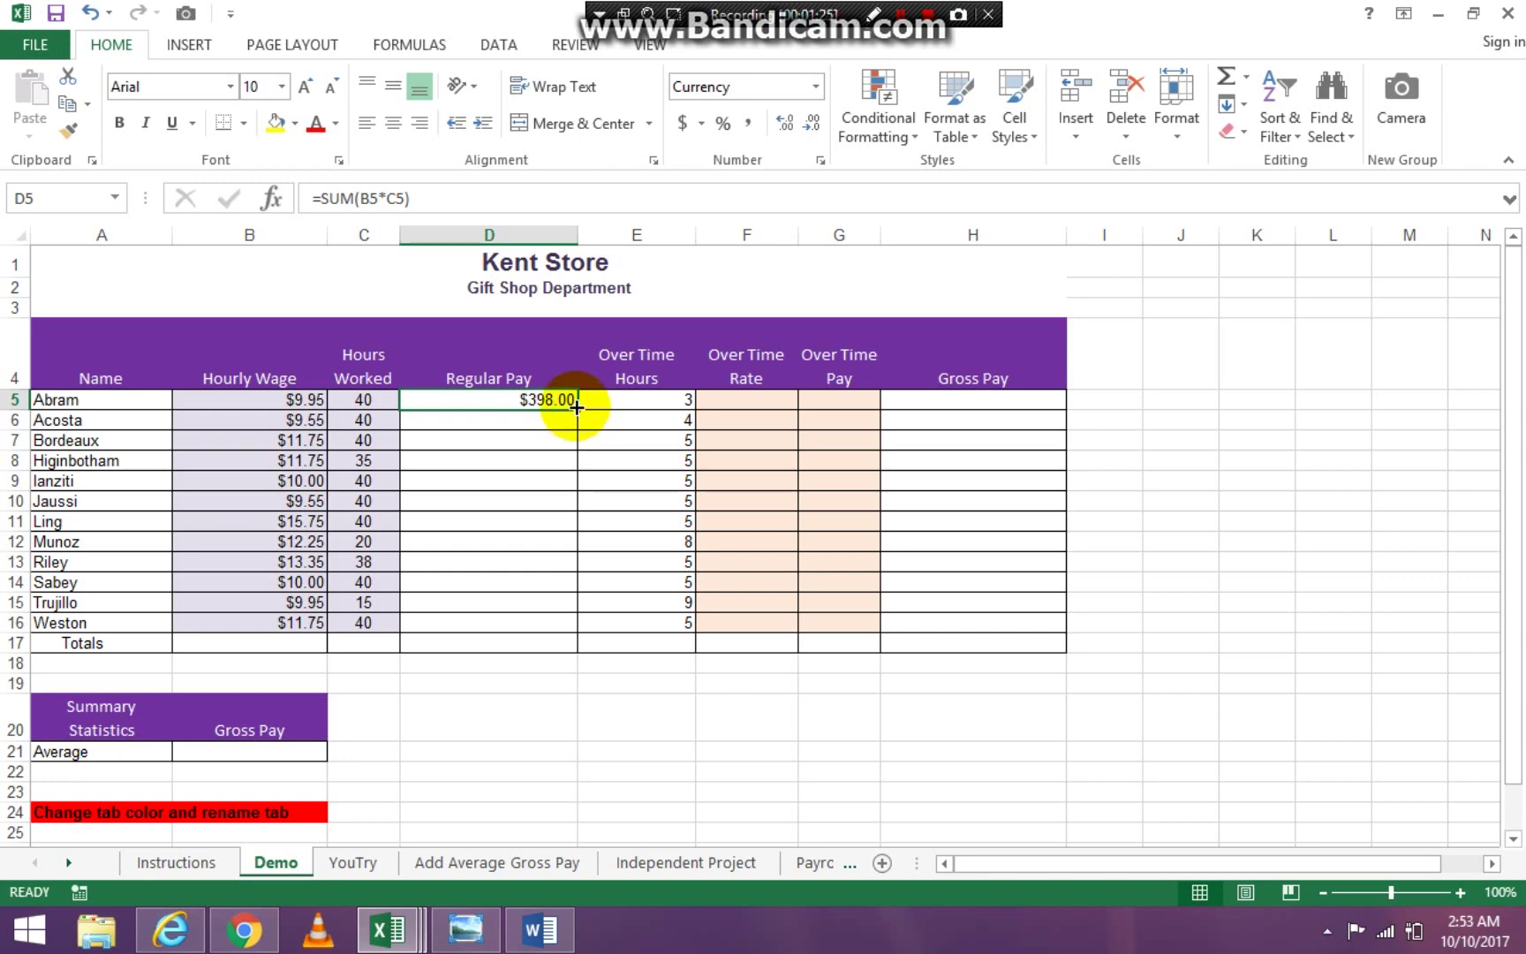
left_click_drag(576, 407, 588, 636)
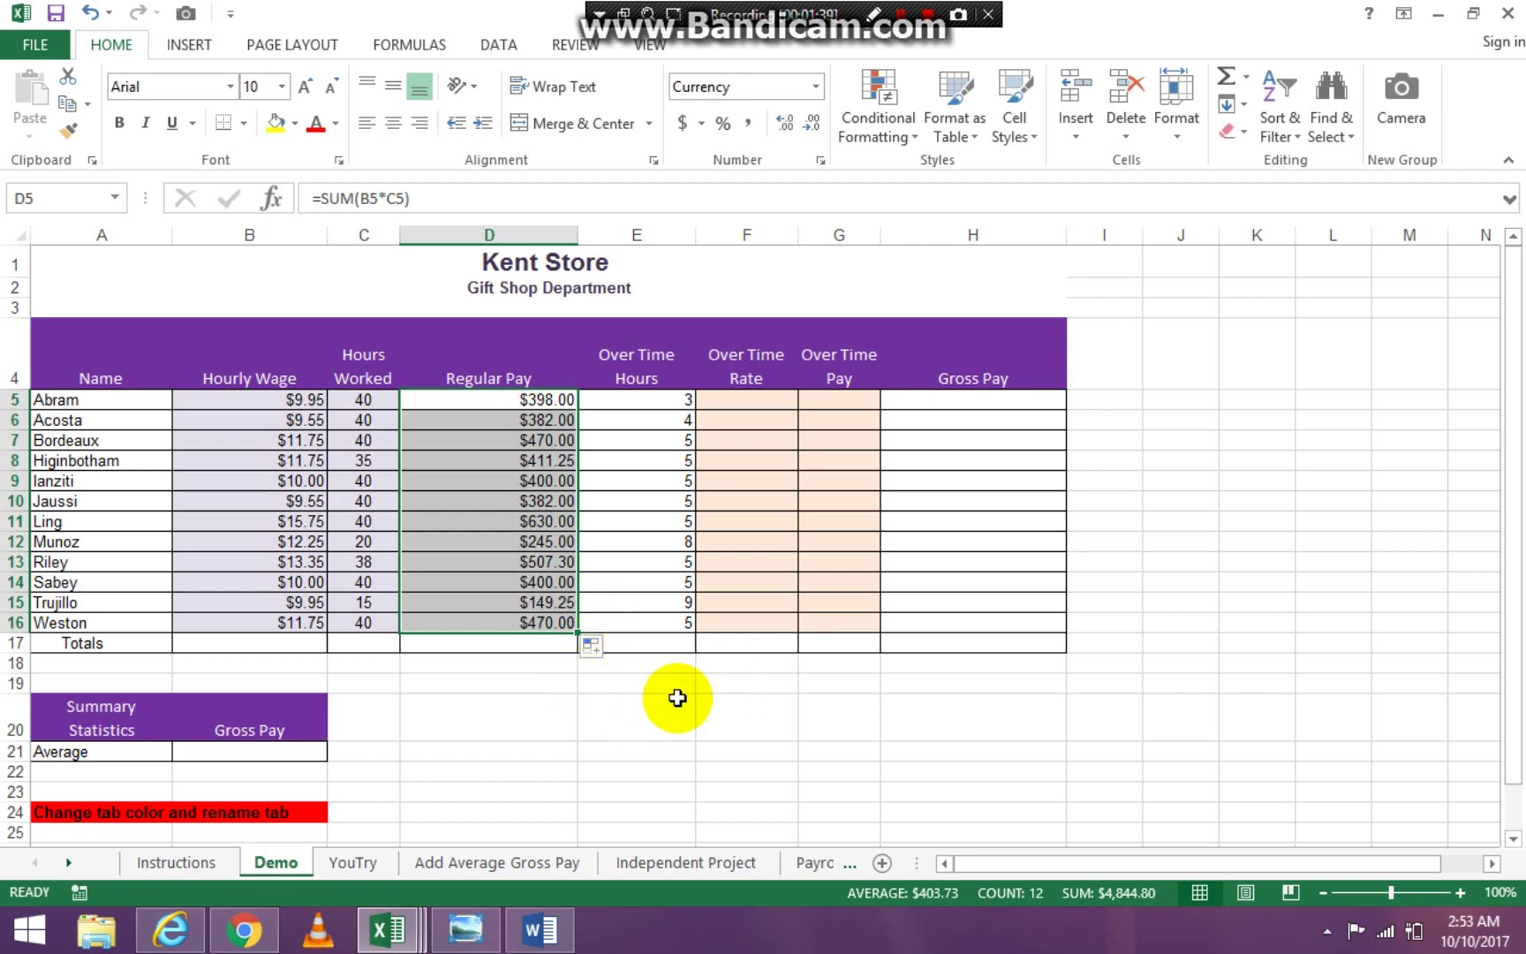
Enter =SUM(B5*1.5) in F5 and copy it down to F16 for Over Time Rate.
left_click(738, 399)
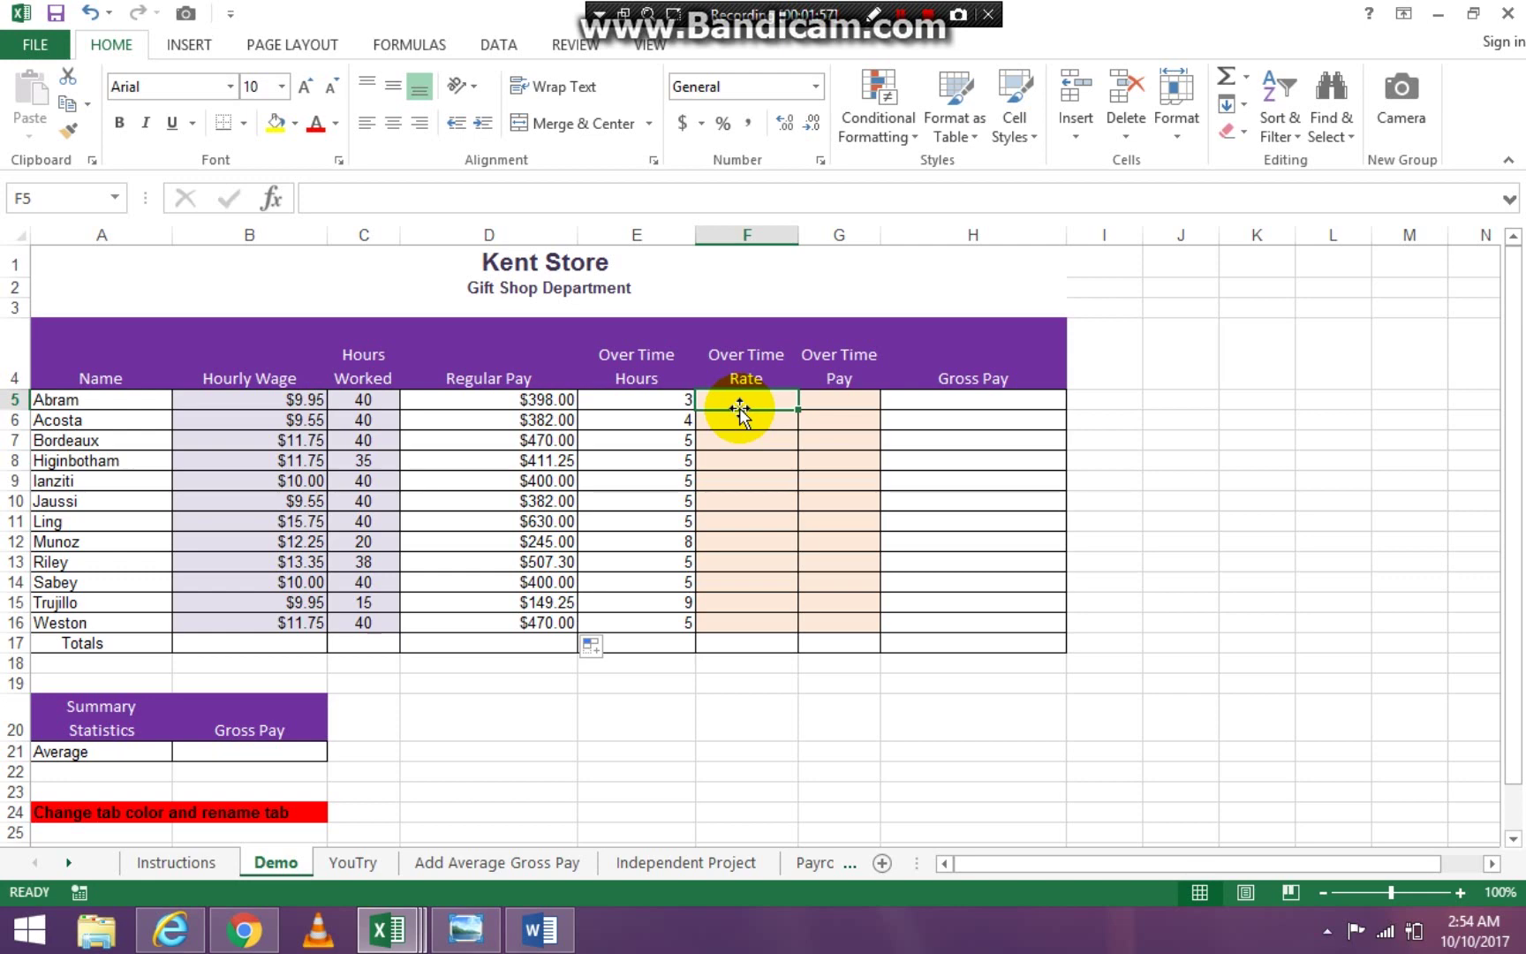
type("=Sum(")
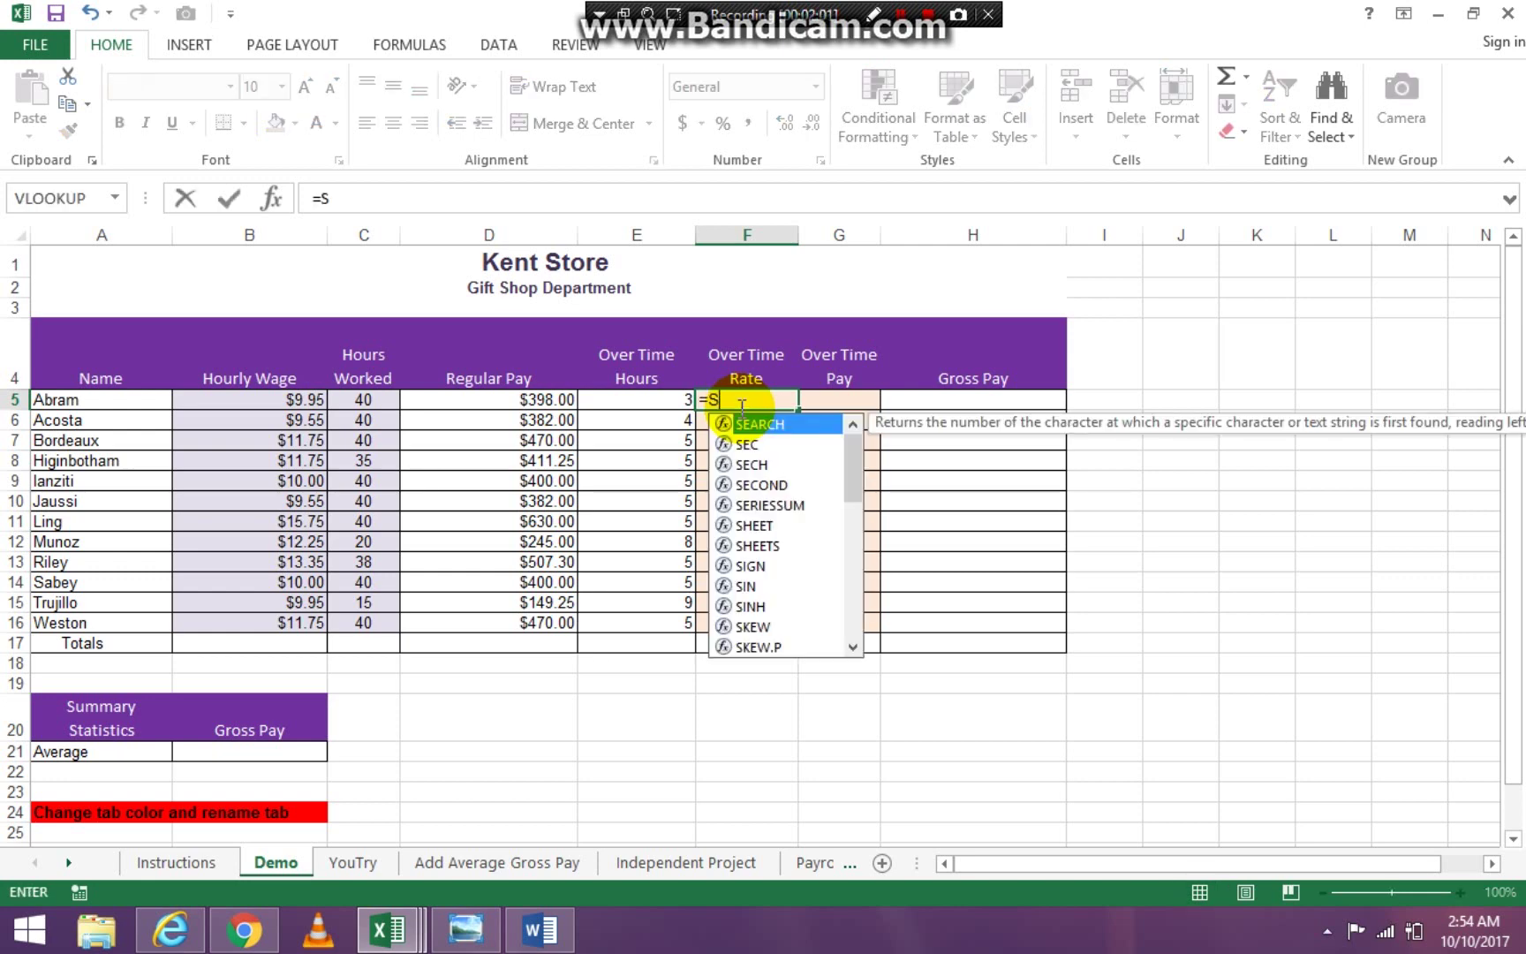
left_click(305, 398)
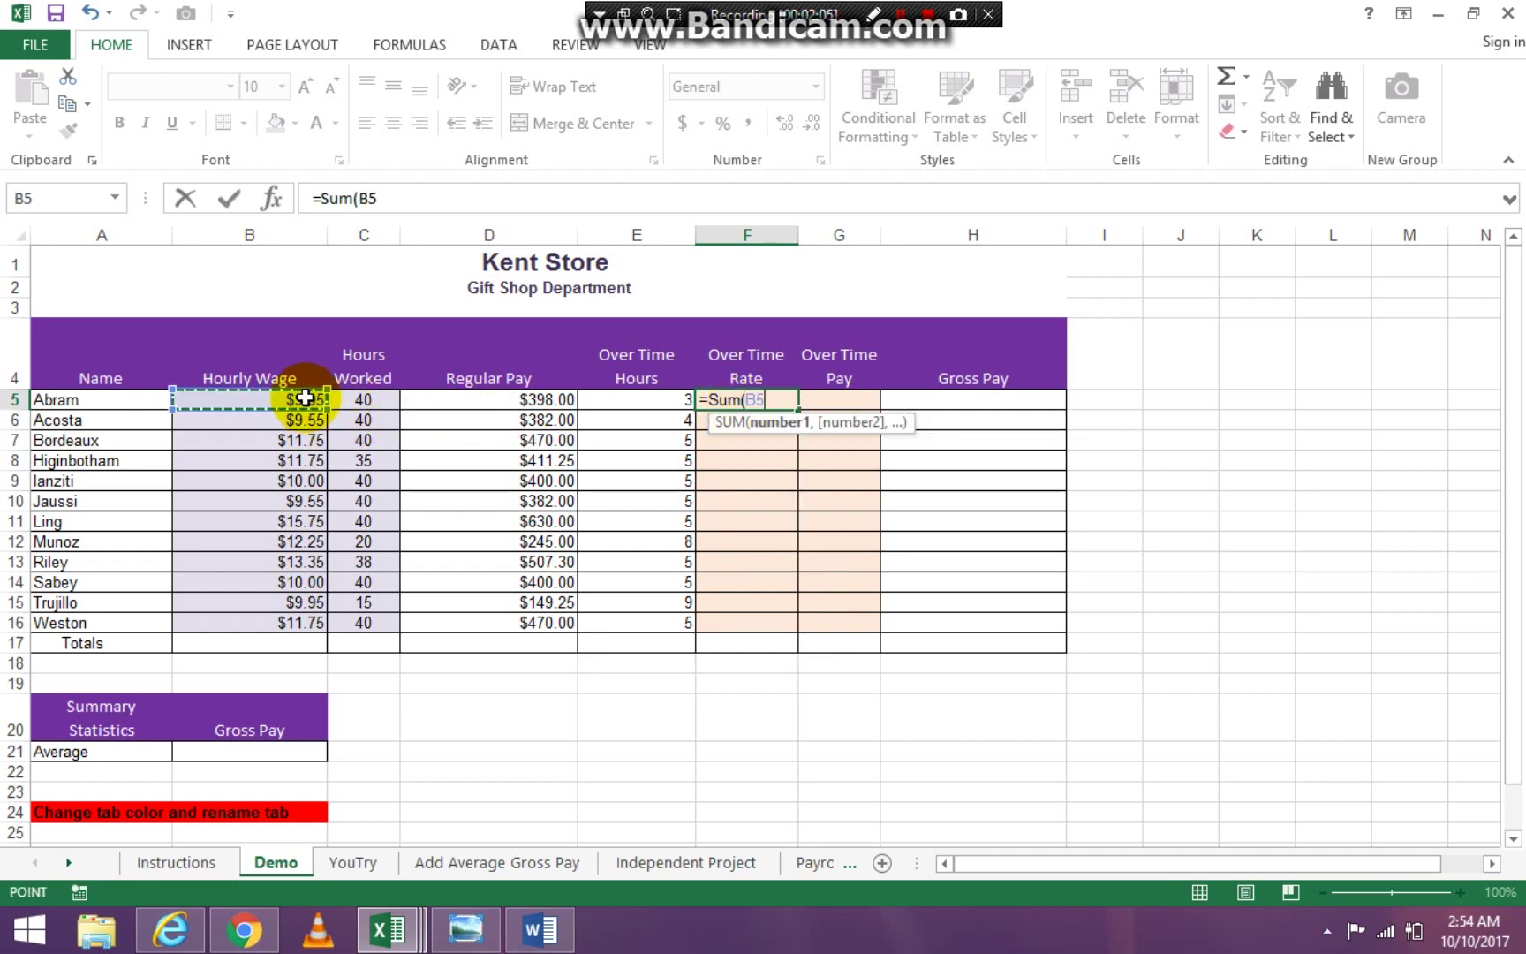
type("*")
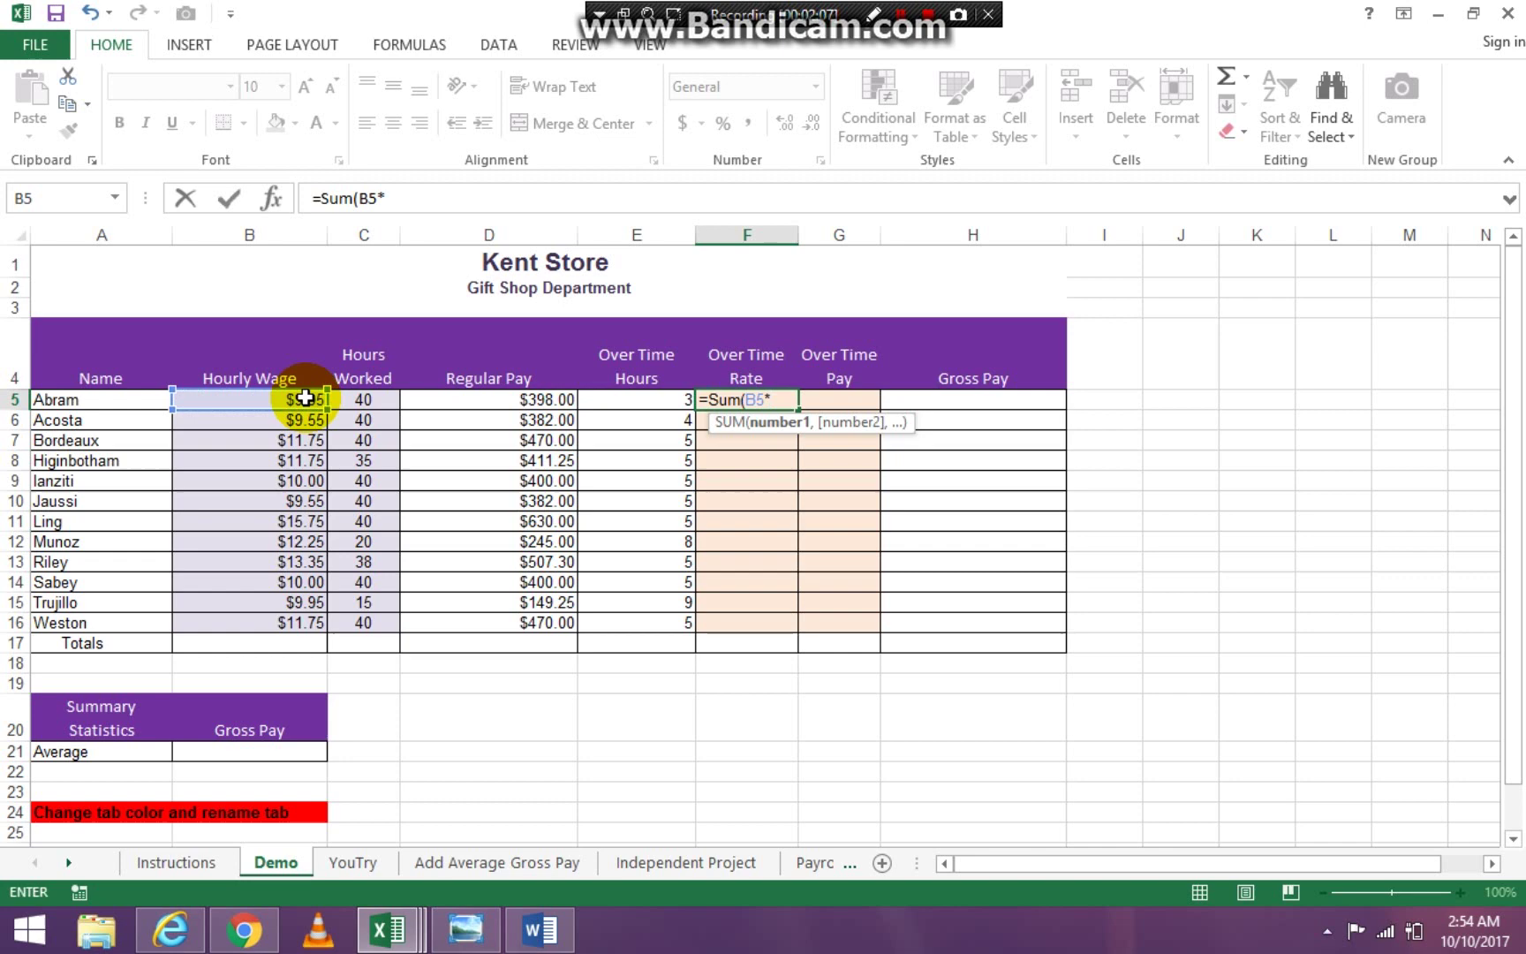
type("1.5")
key("Return")
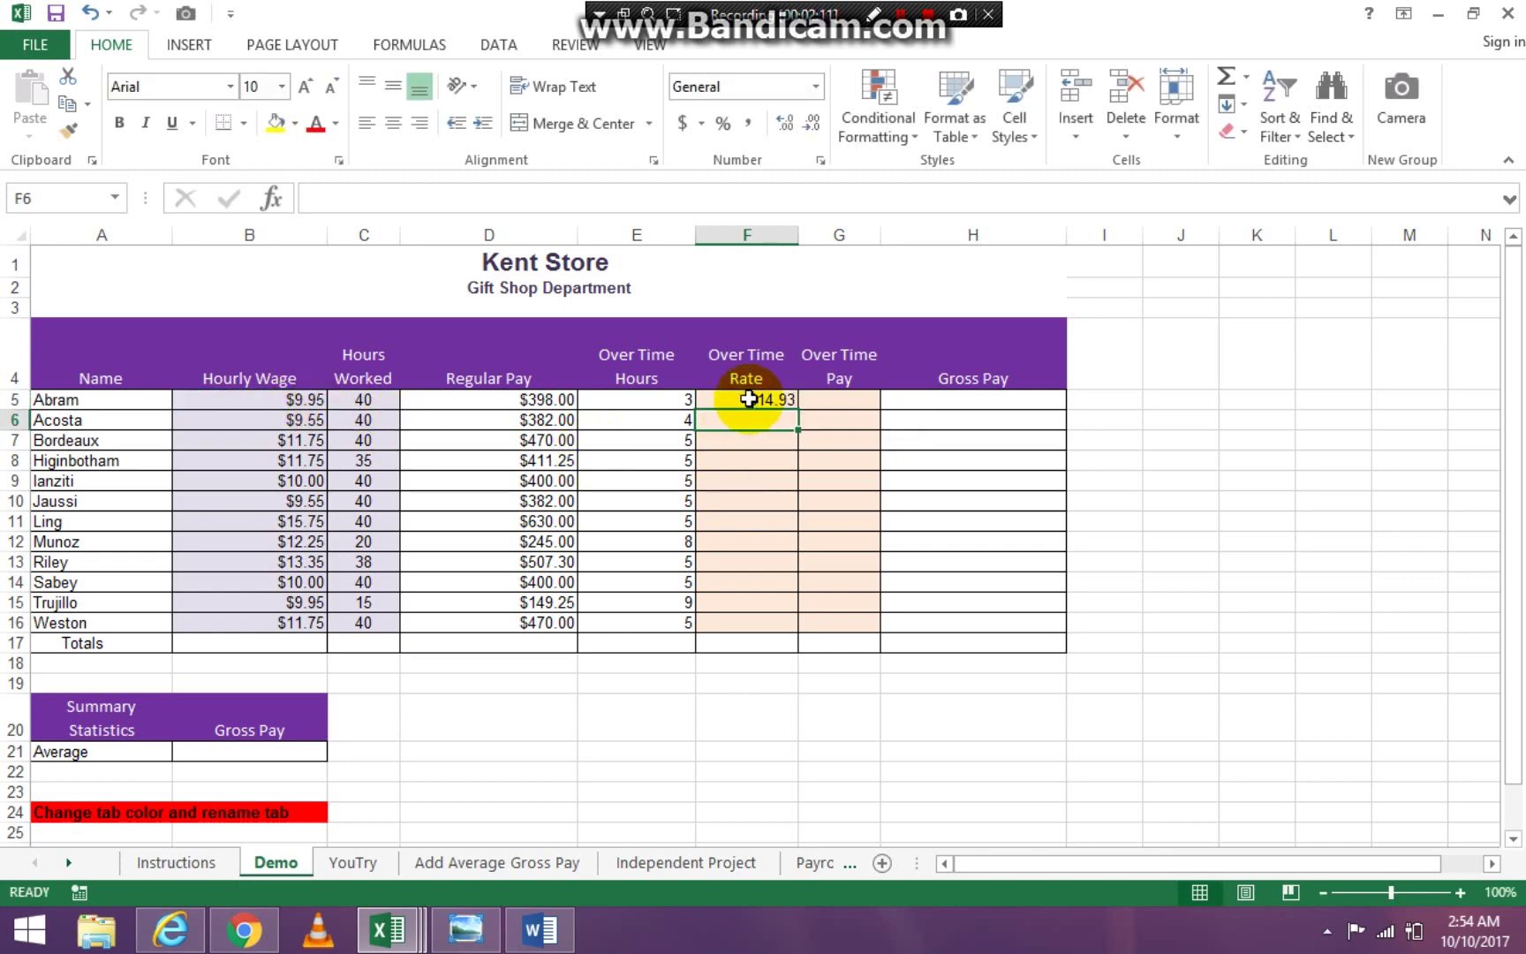
left_click(742, 400)
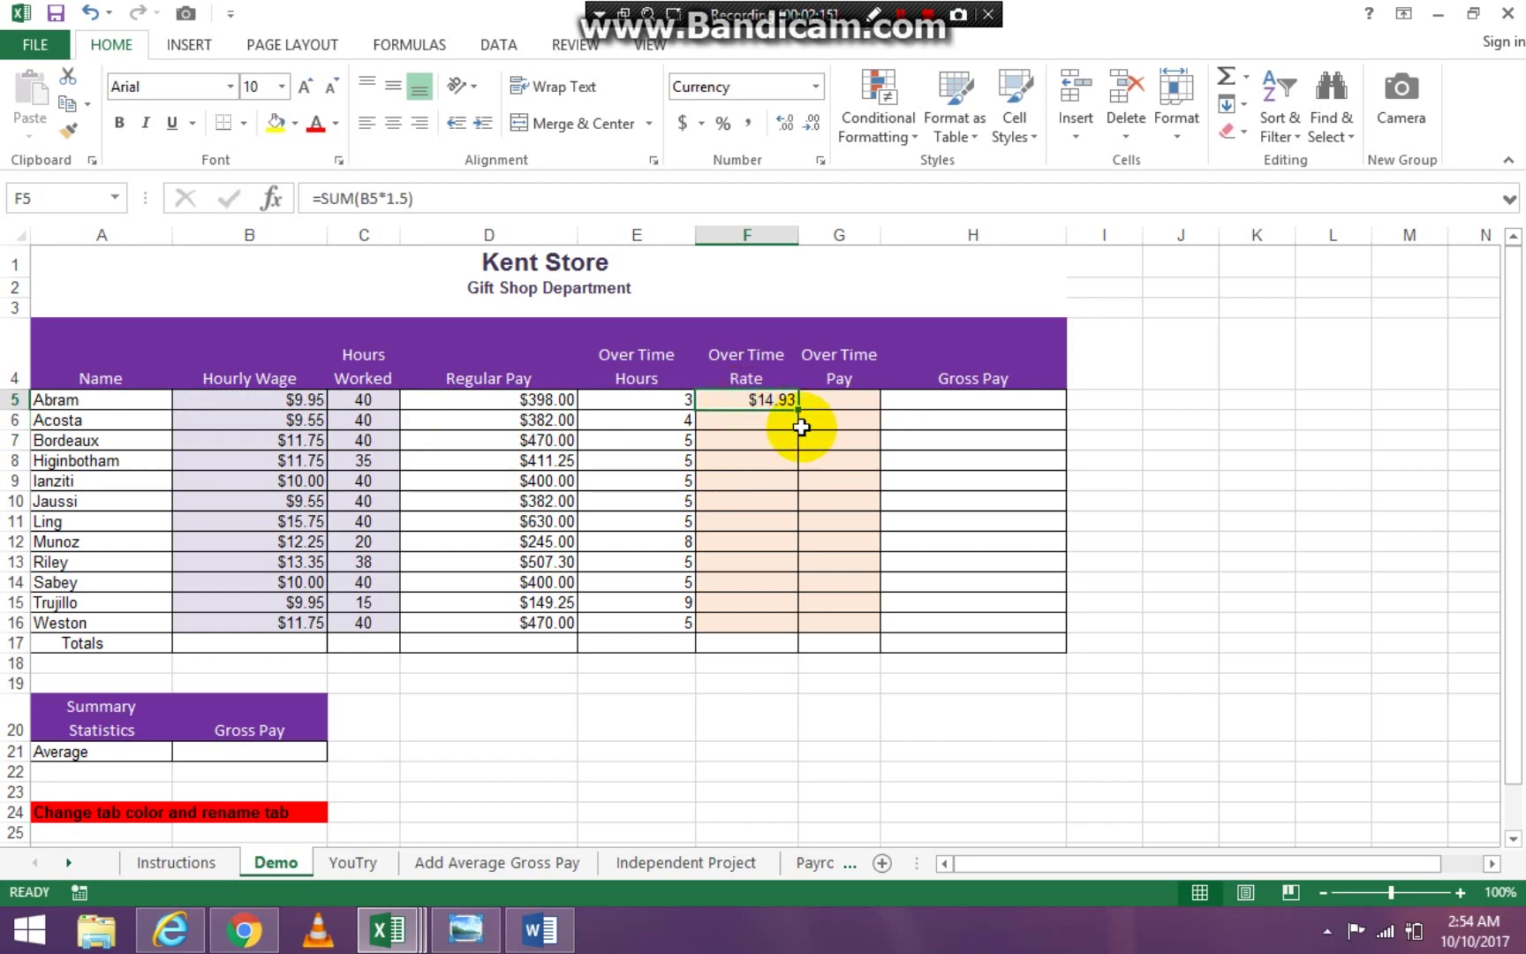
left_click_drag(797, 408, 800, 629)
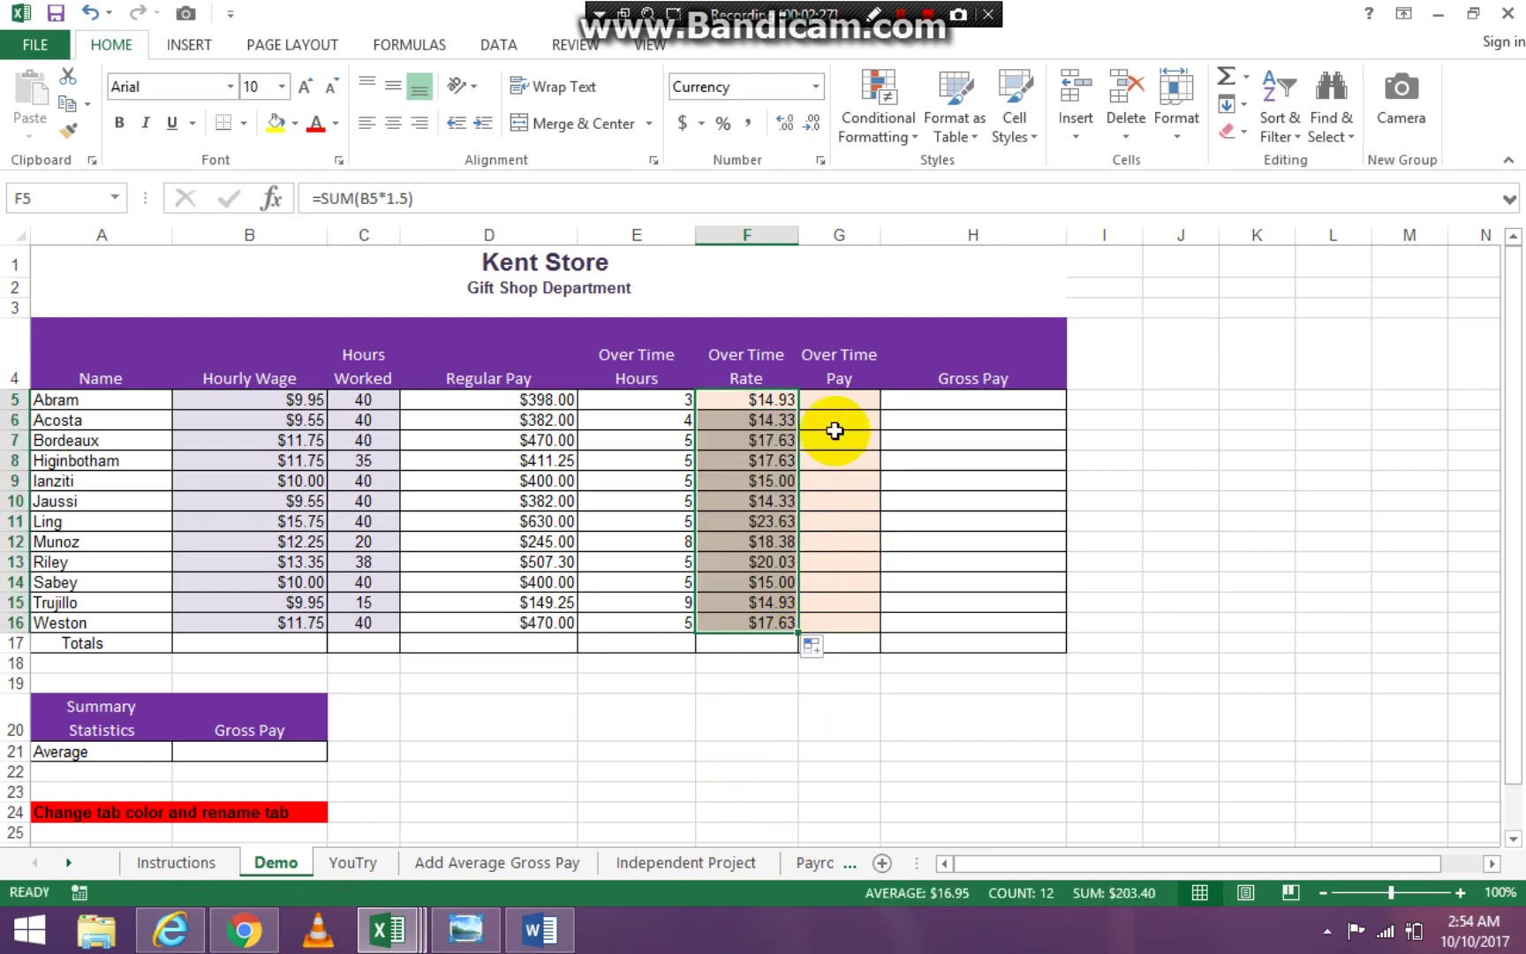
Enter =SUM(E5*F5) in G5 and fill it down to G16 for Over Time Pay.
left_click(835, 395)
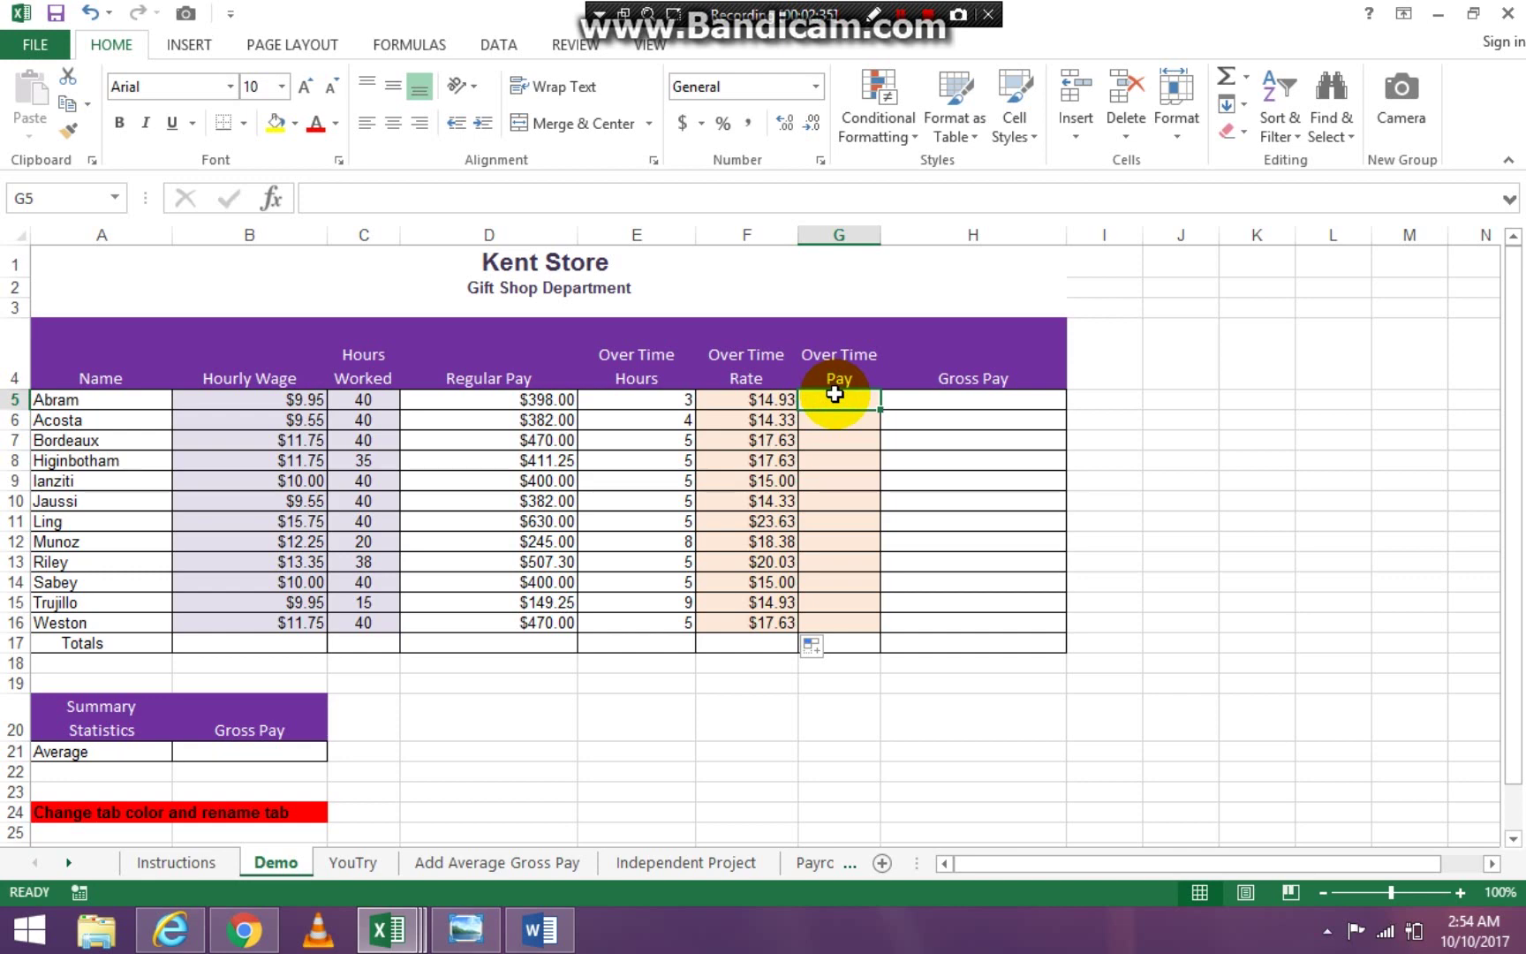
type("=Sum")
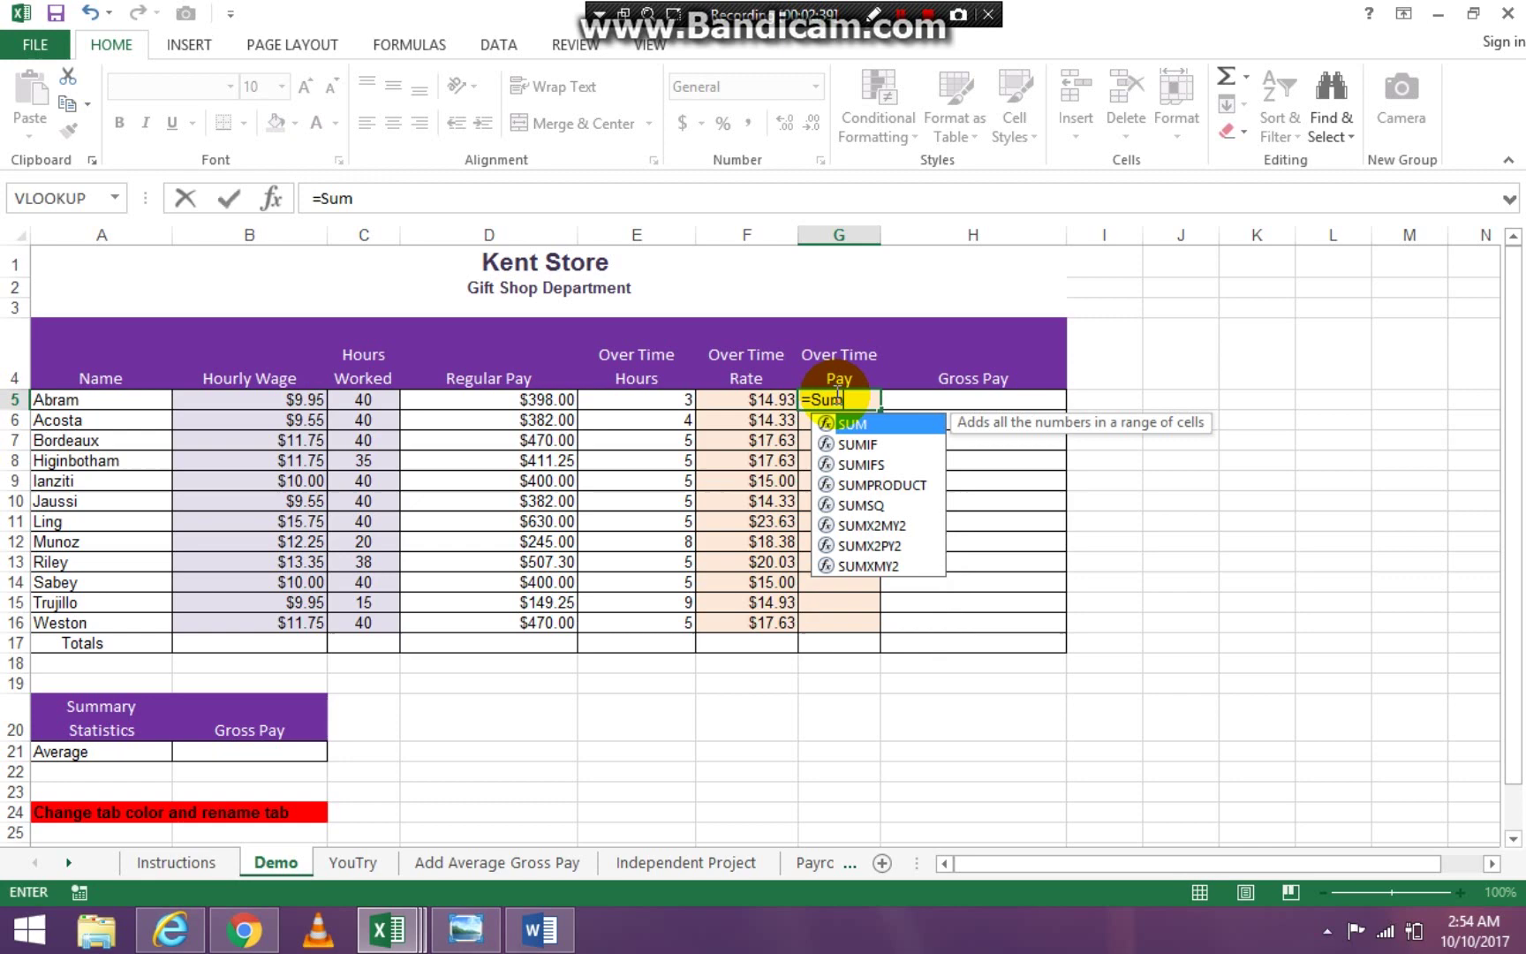
type("(")
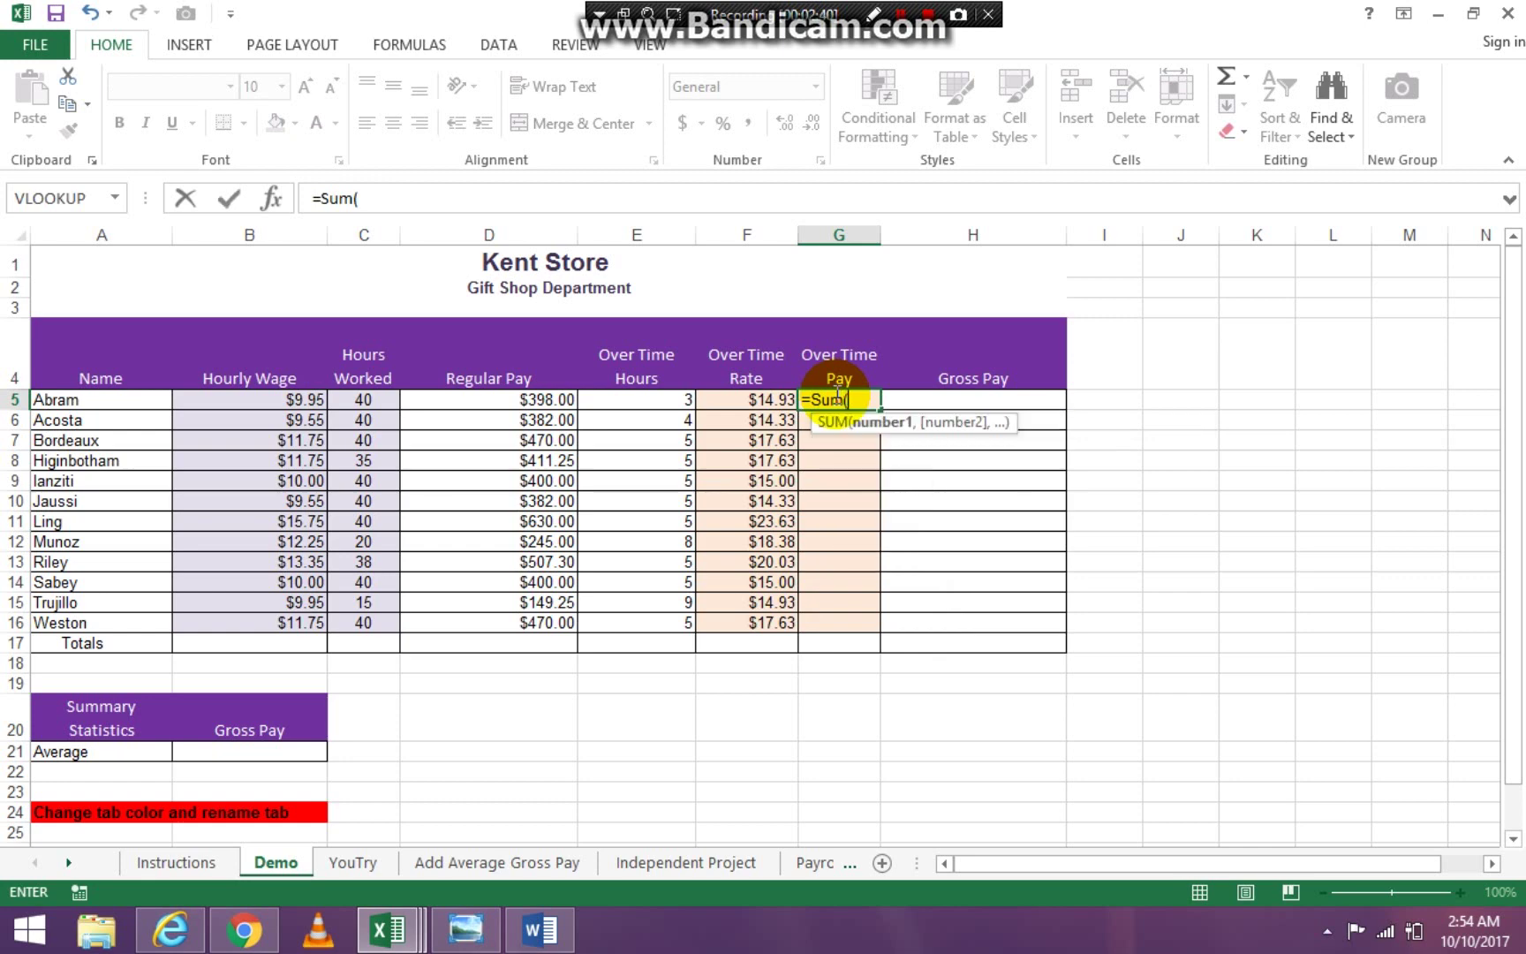
left_click(674, 403)
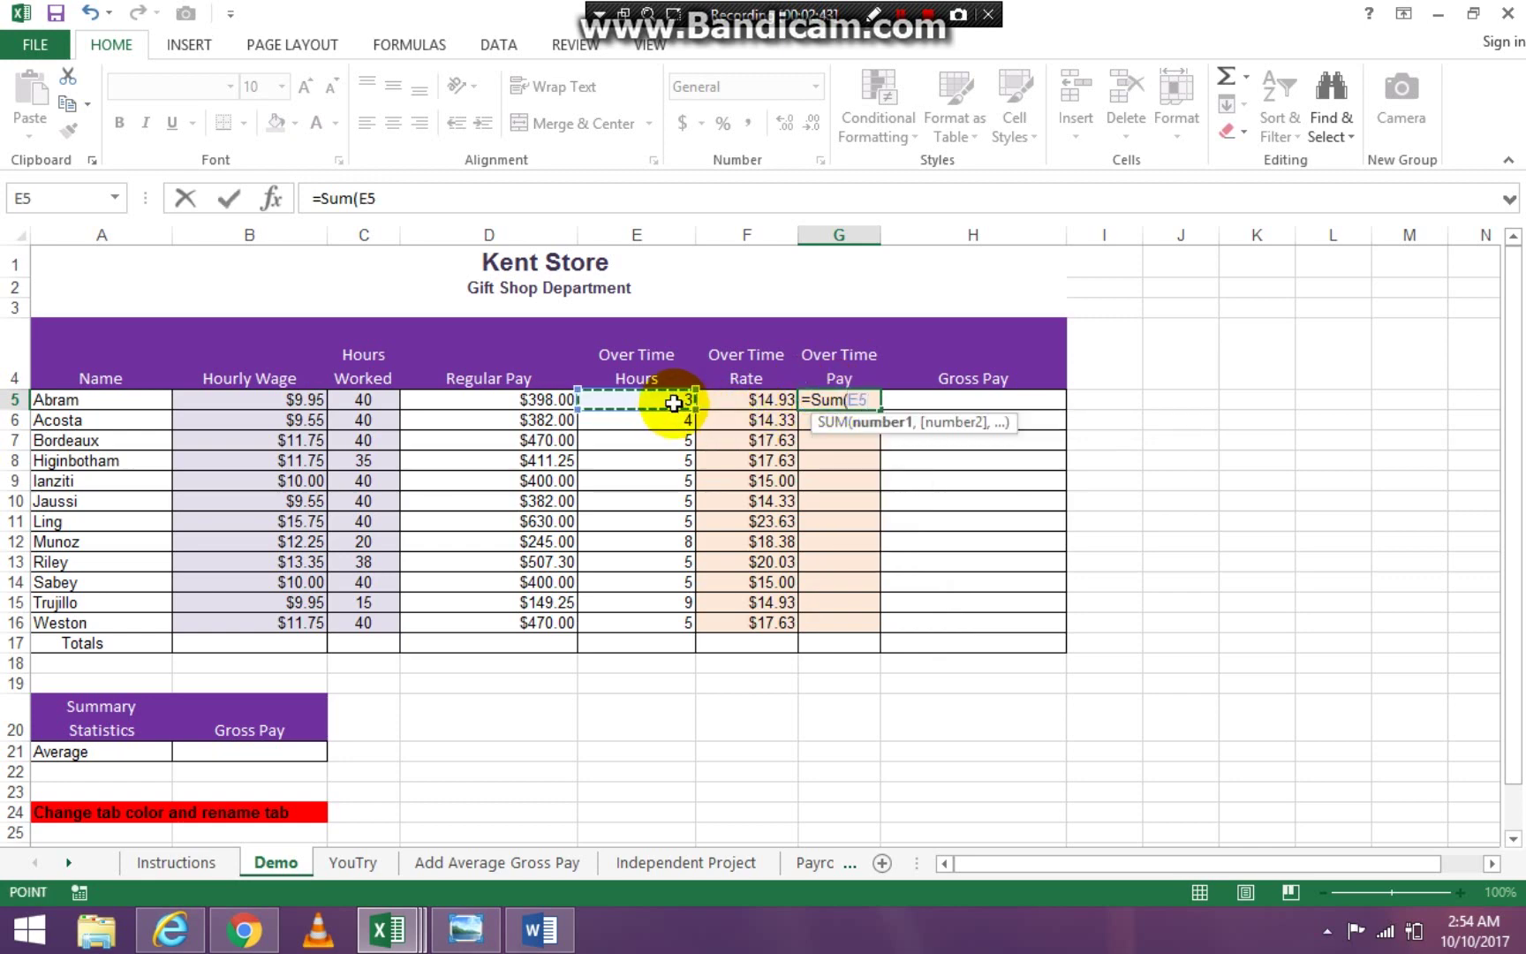
type("*")
left_click(766, 399)
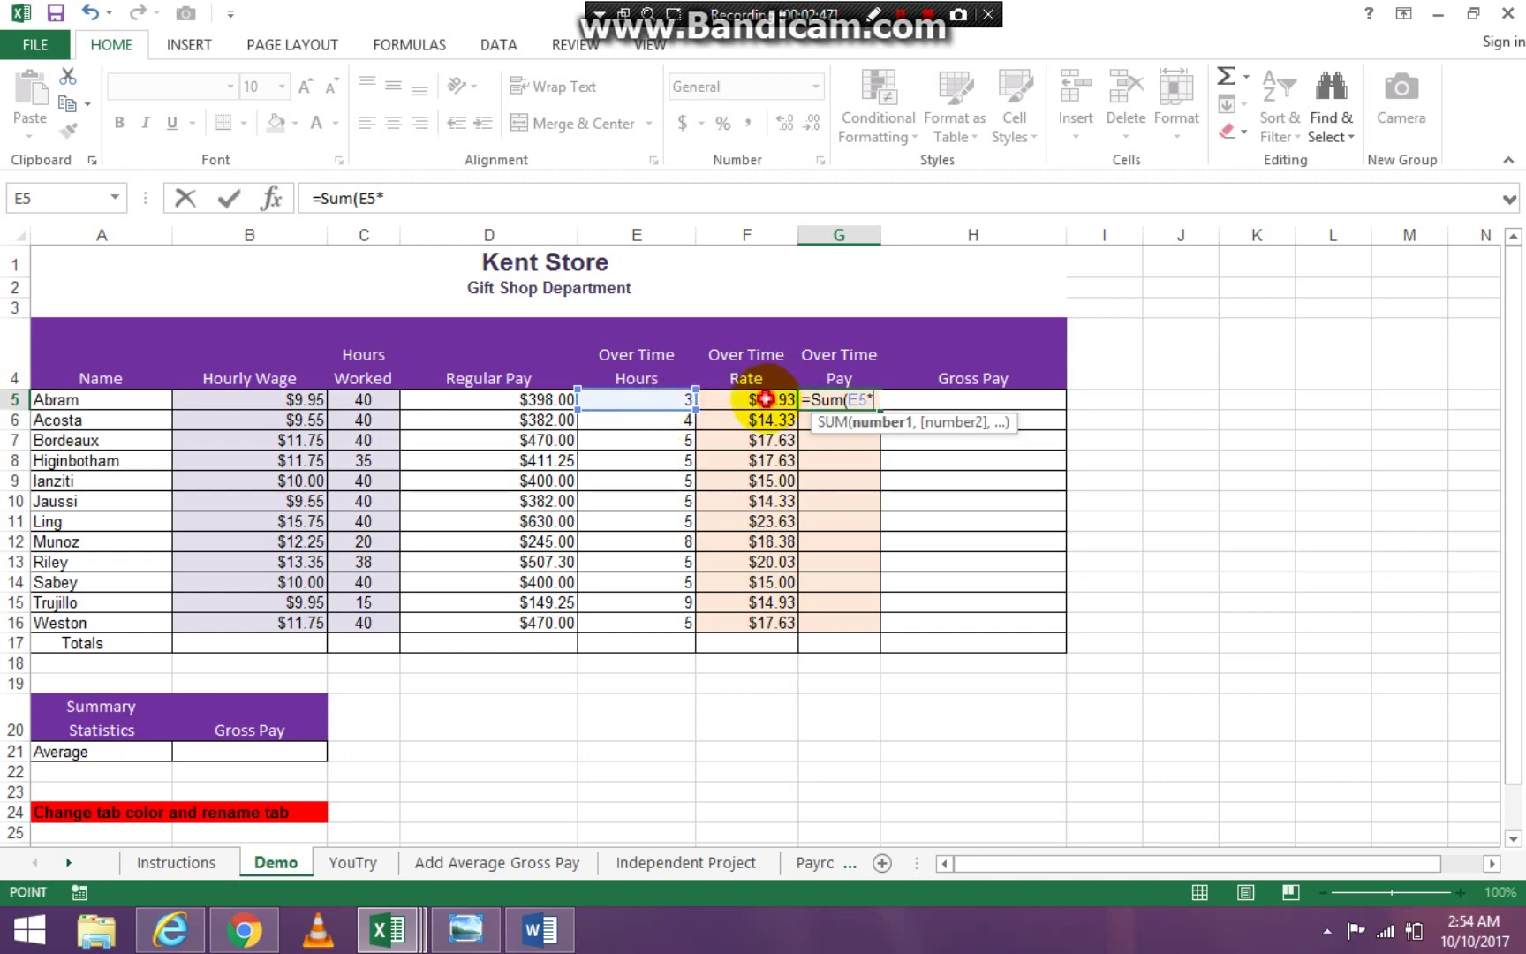
key("Return")
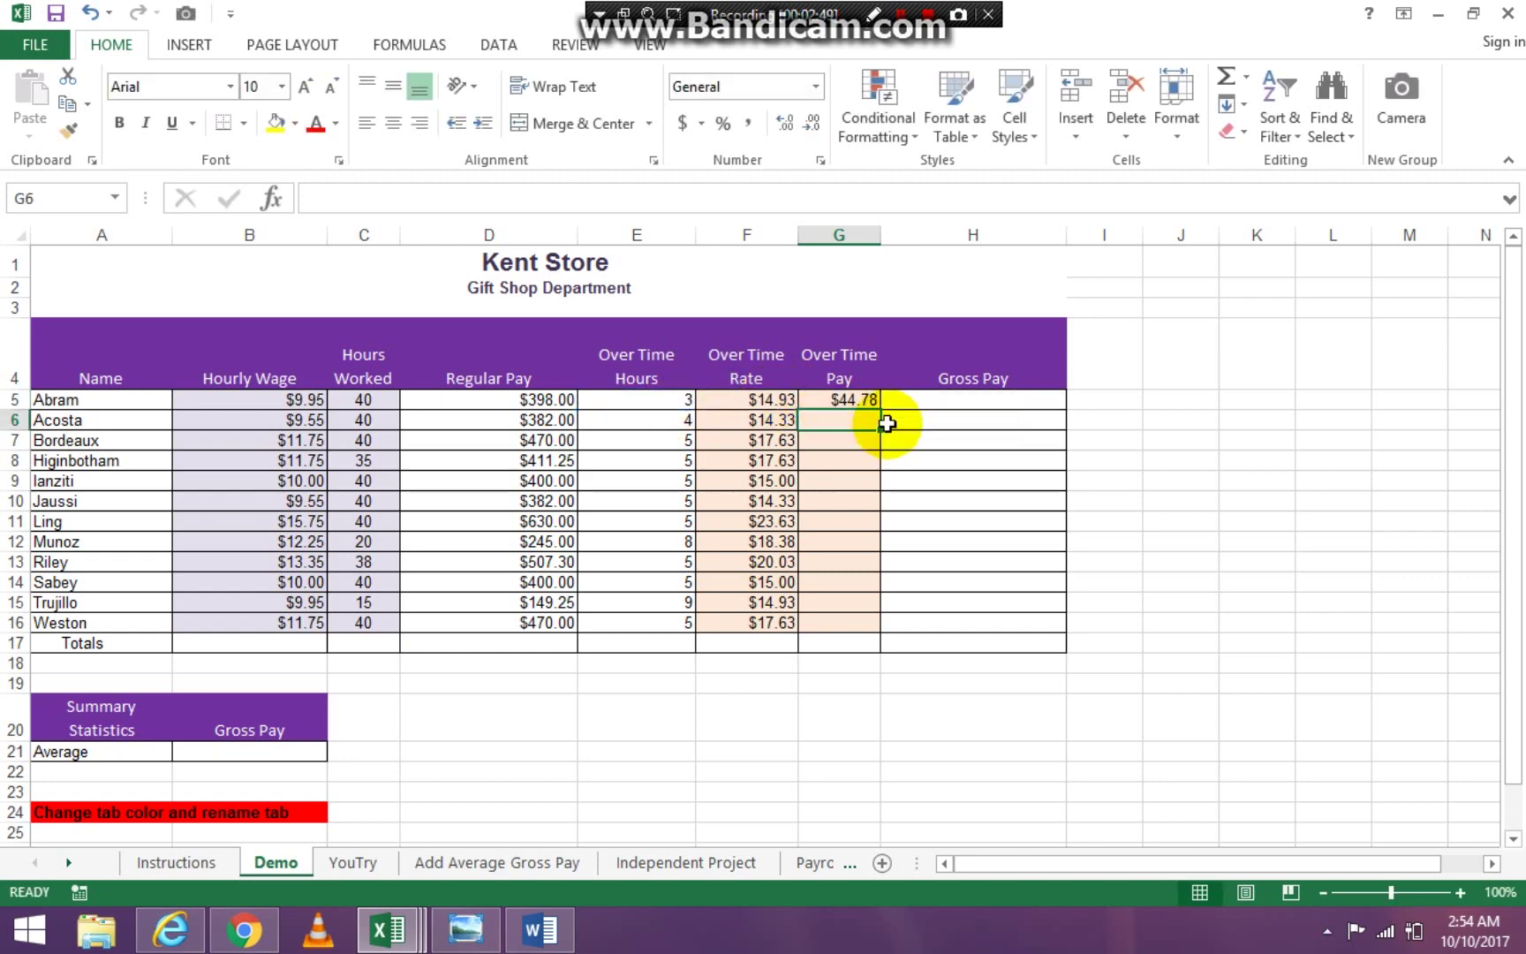
left_click(848, 401)
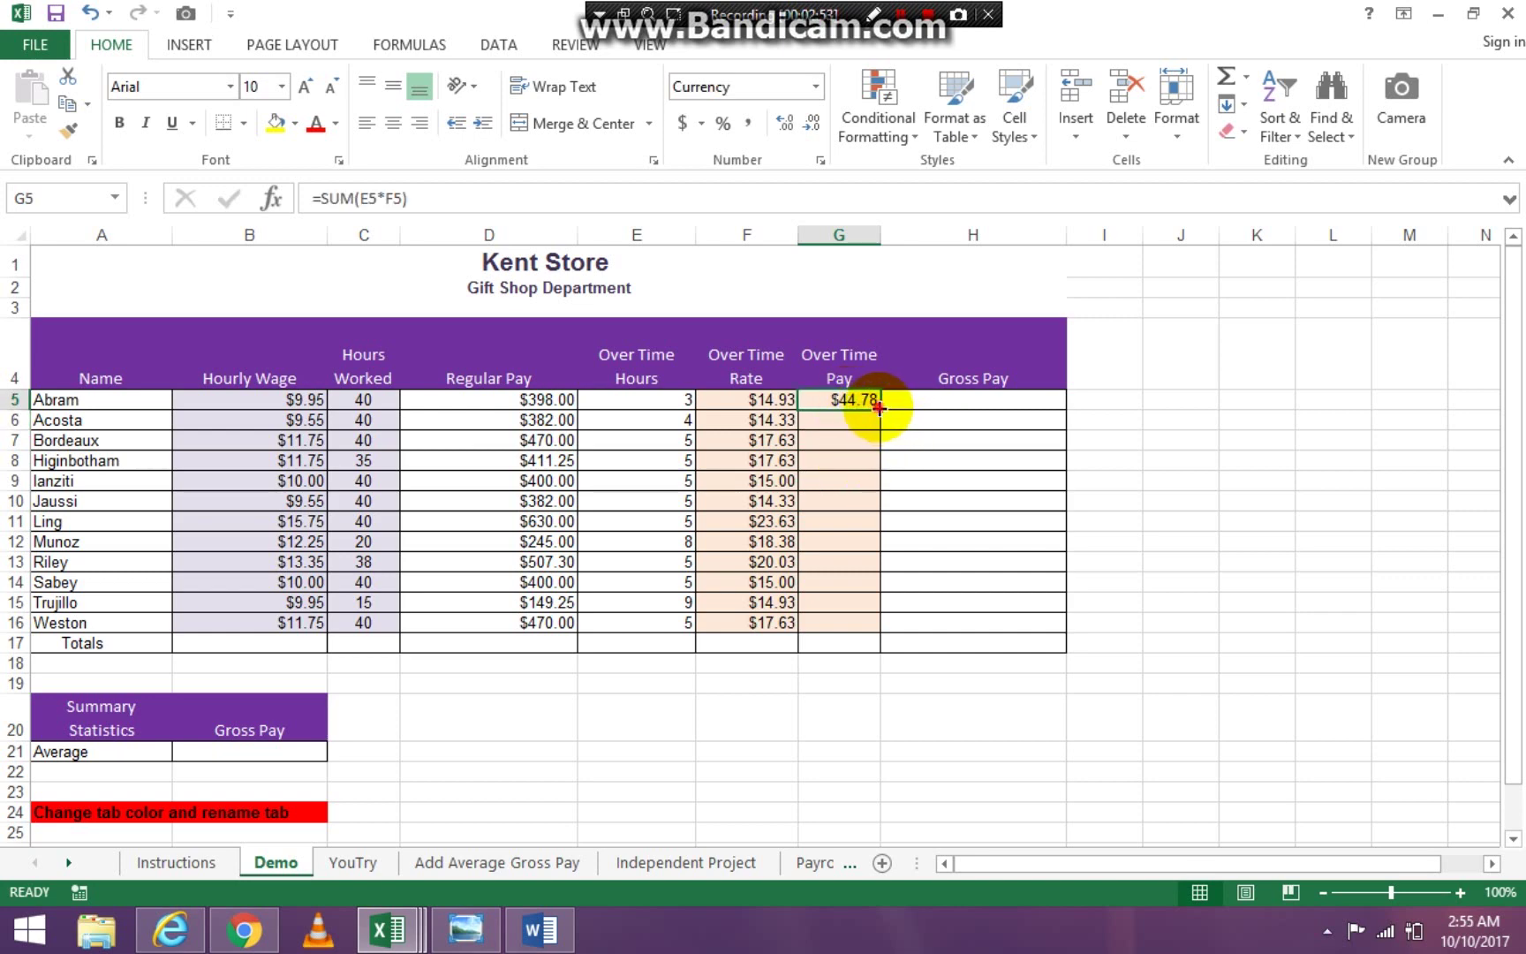
left_click_drag(878, 407, 879, 633)
left_click(958, 399)
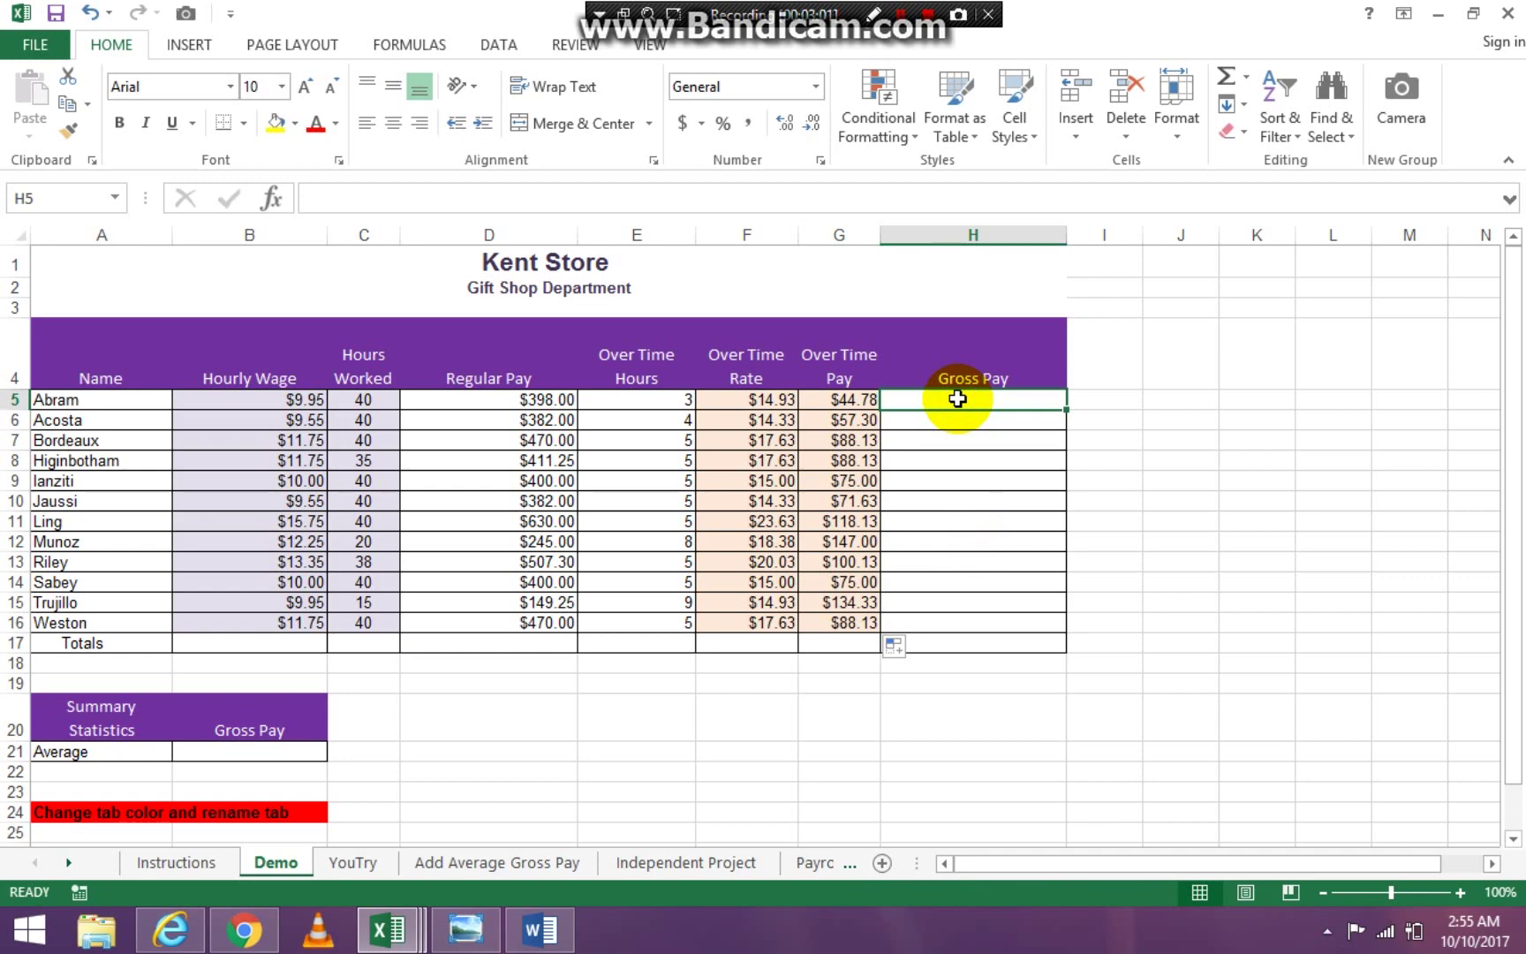
Enter =SUM(D5,G5) in H5 and fill it down through H16 for Gross Pay.
type("=Sum")
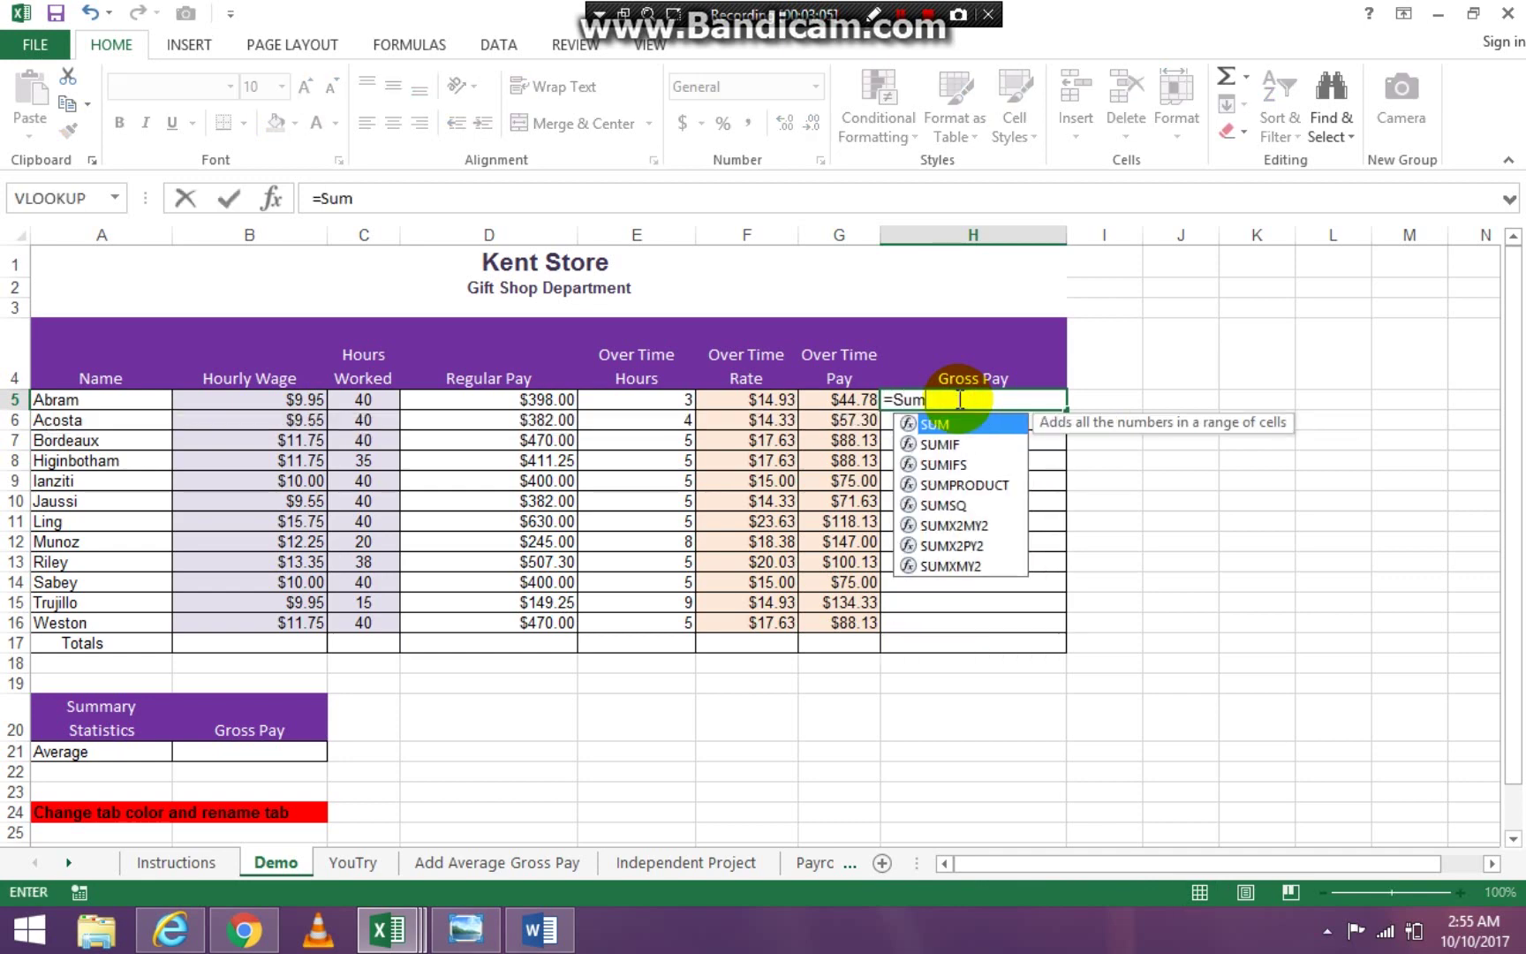
type("(")
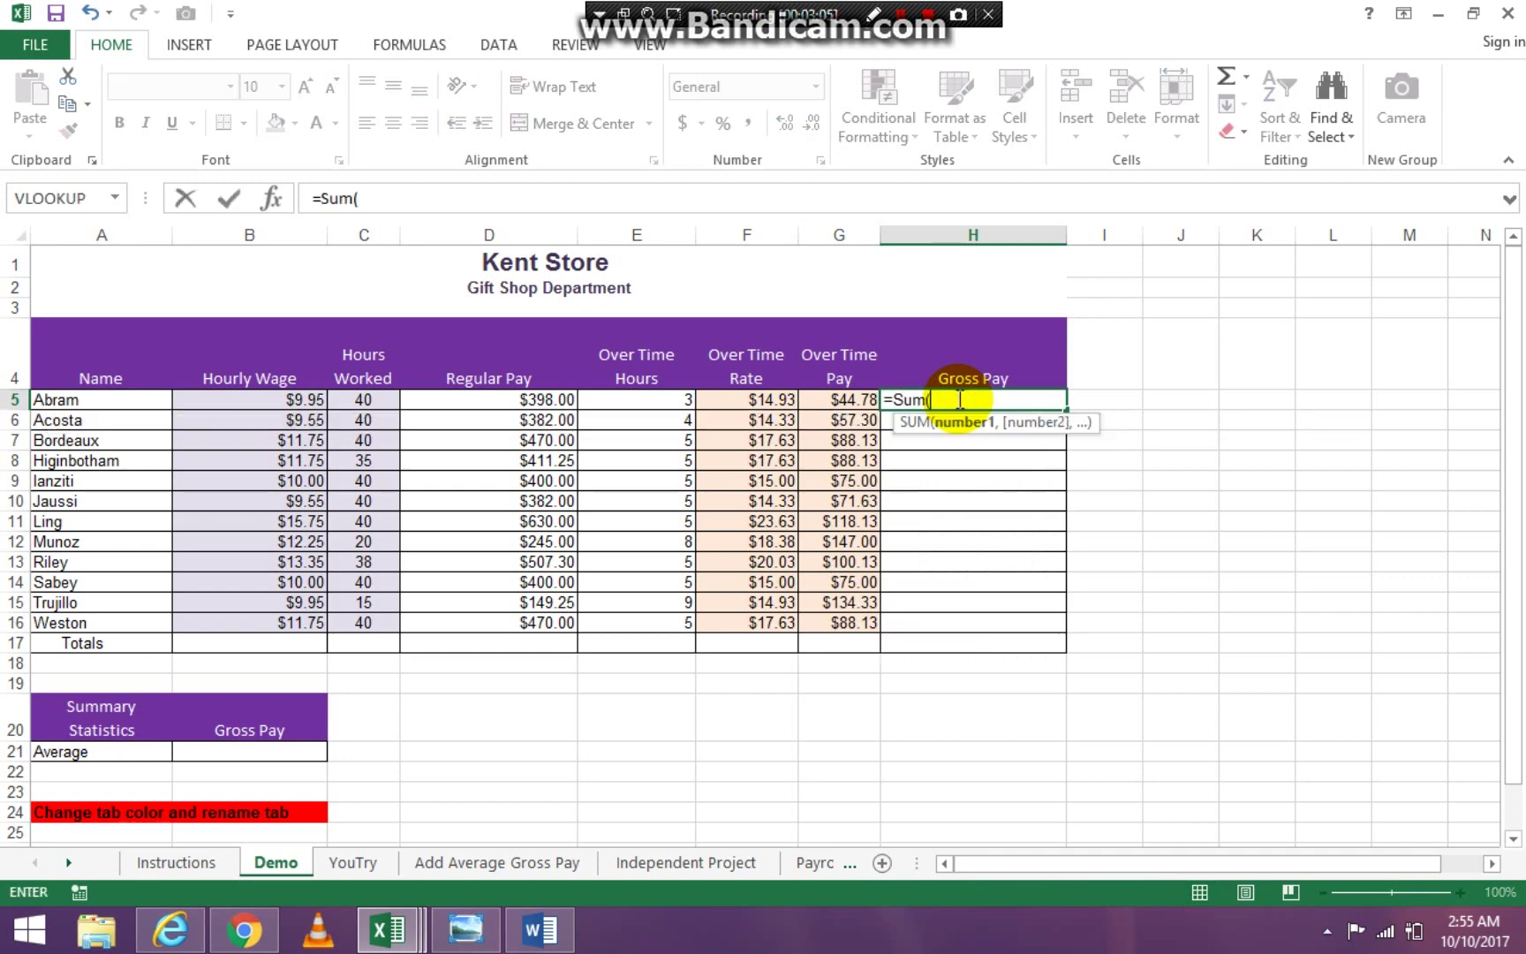
left_click(546, 398)
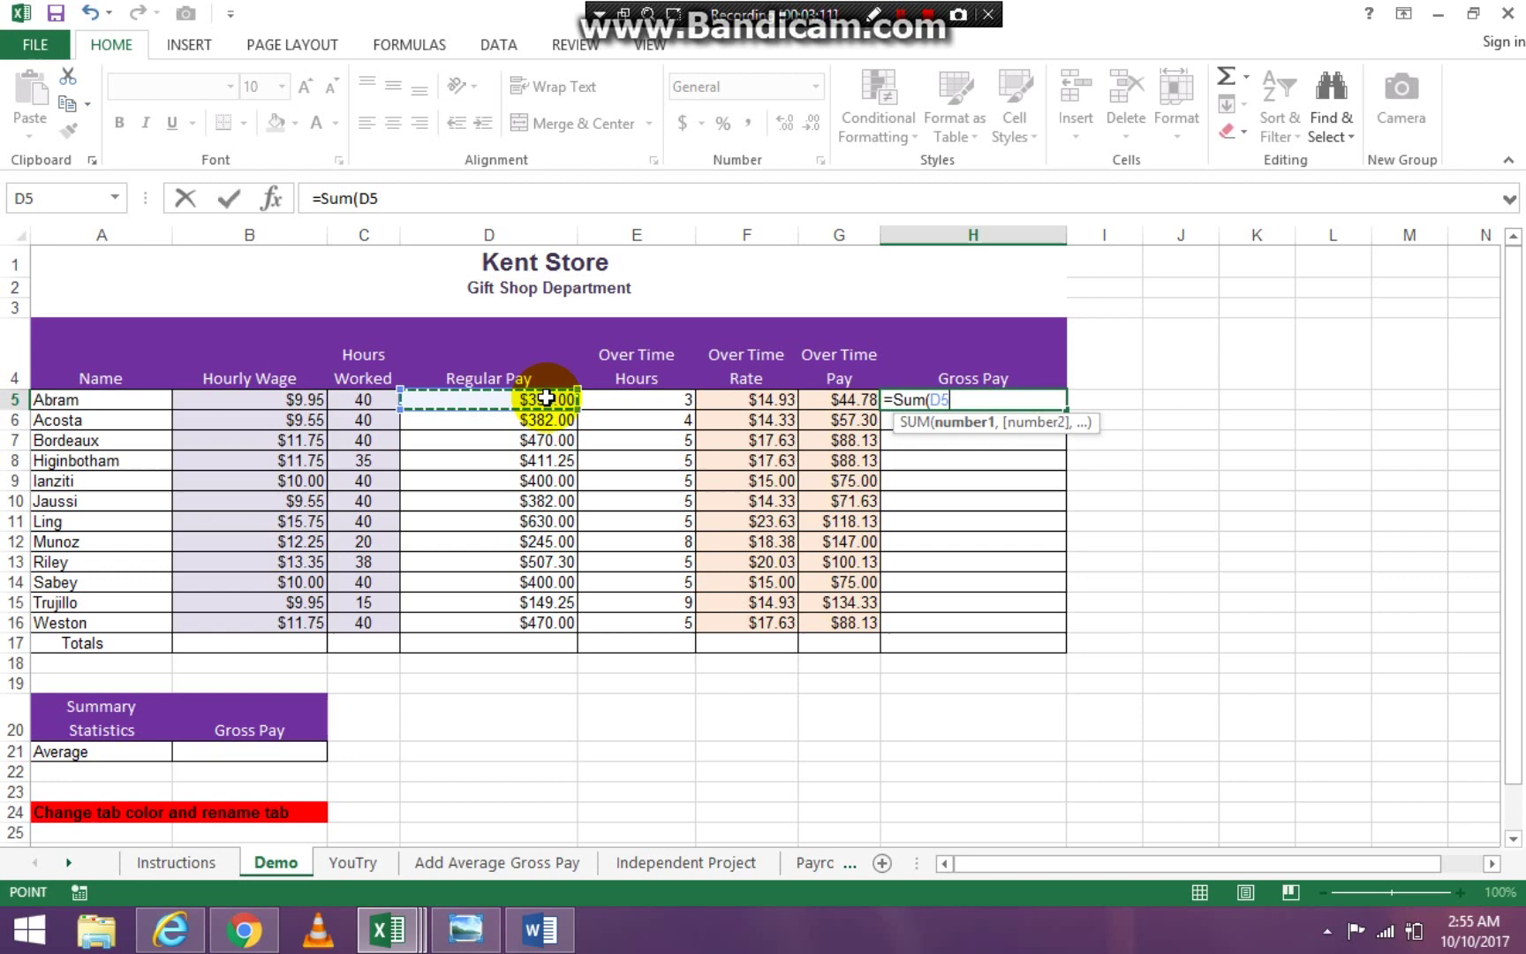
left_click(849, 403, "ctrl")
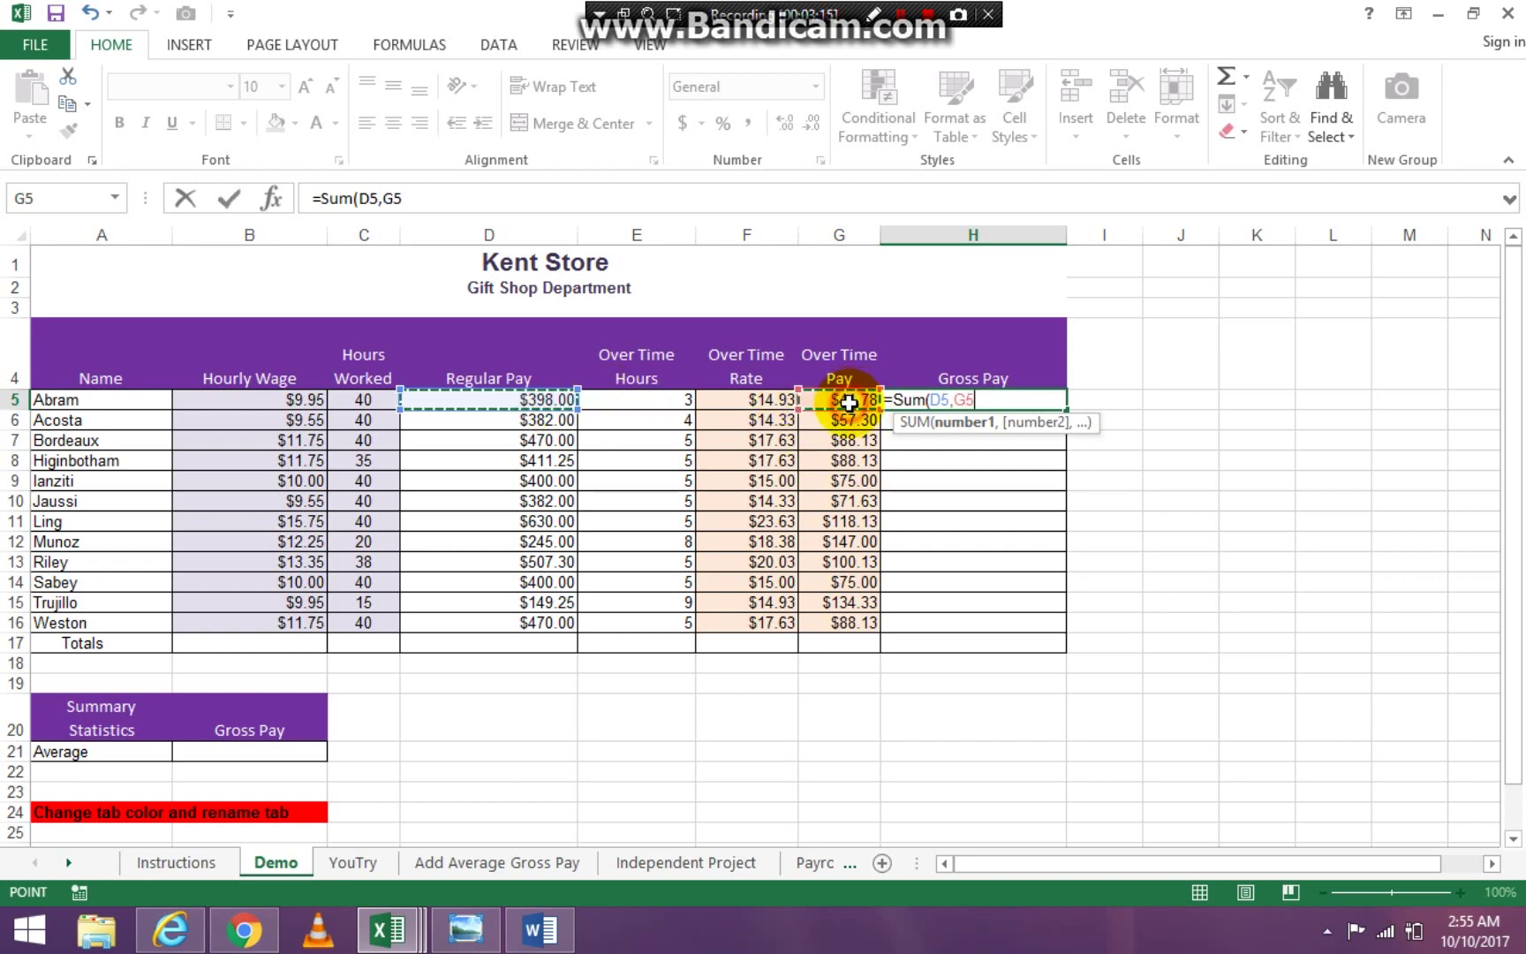
left_click(848, 402, "ctrl")
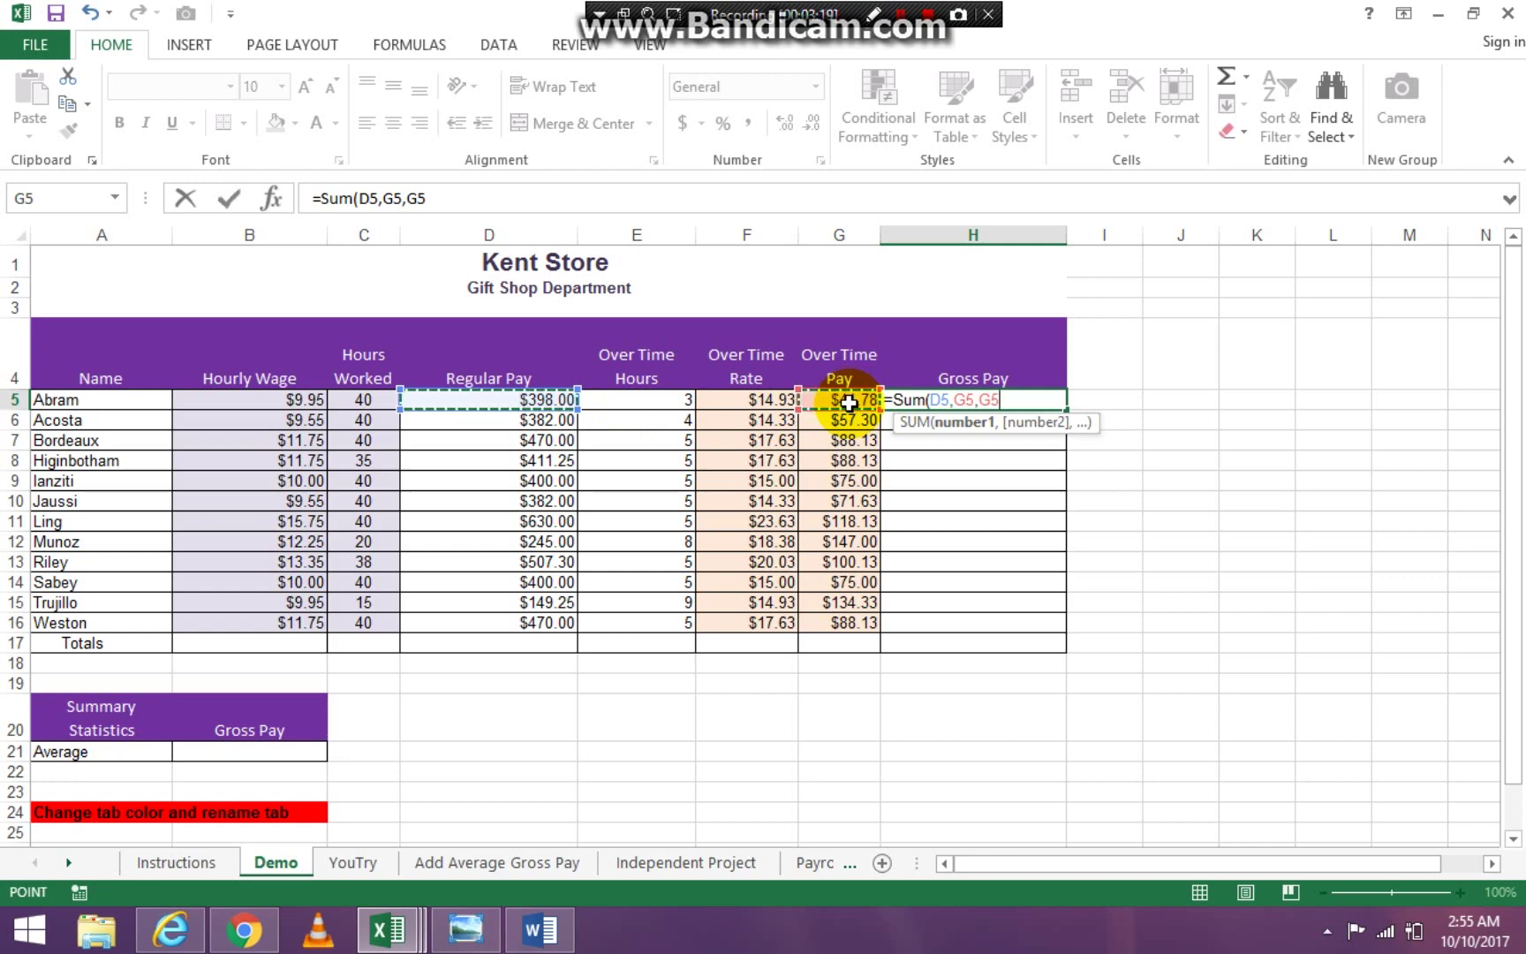
key("BackSpace")
key("BackSpace")
key("BackSpace")
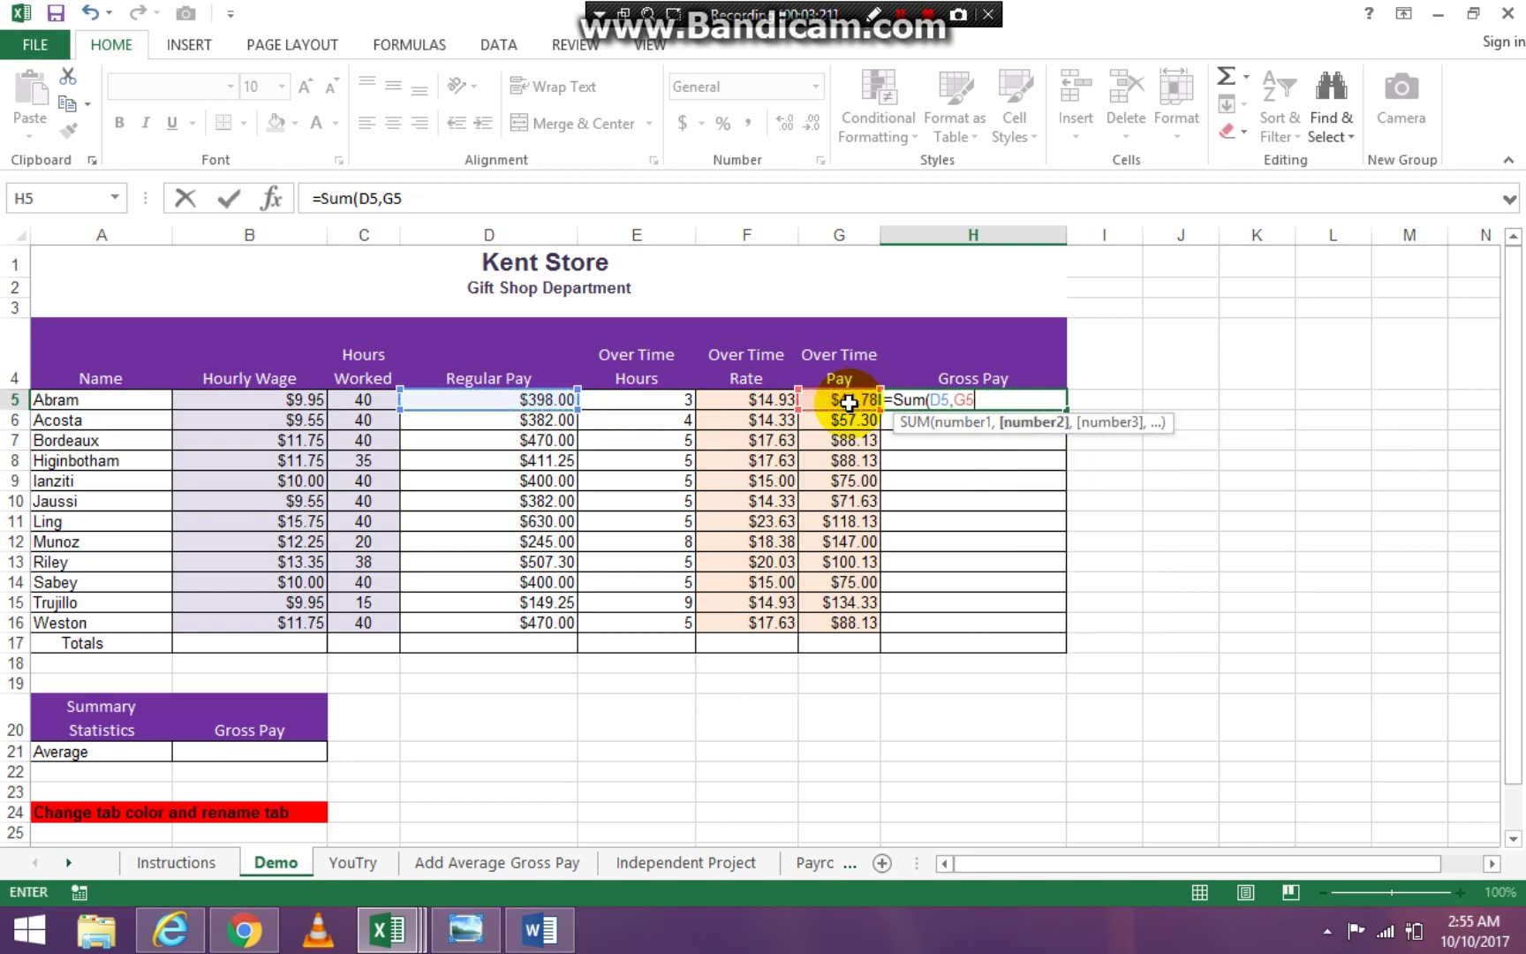
key("Return")
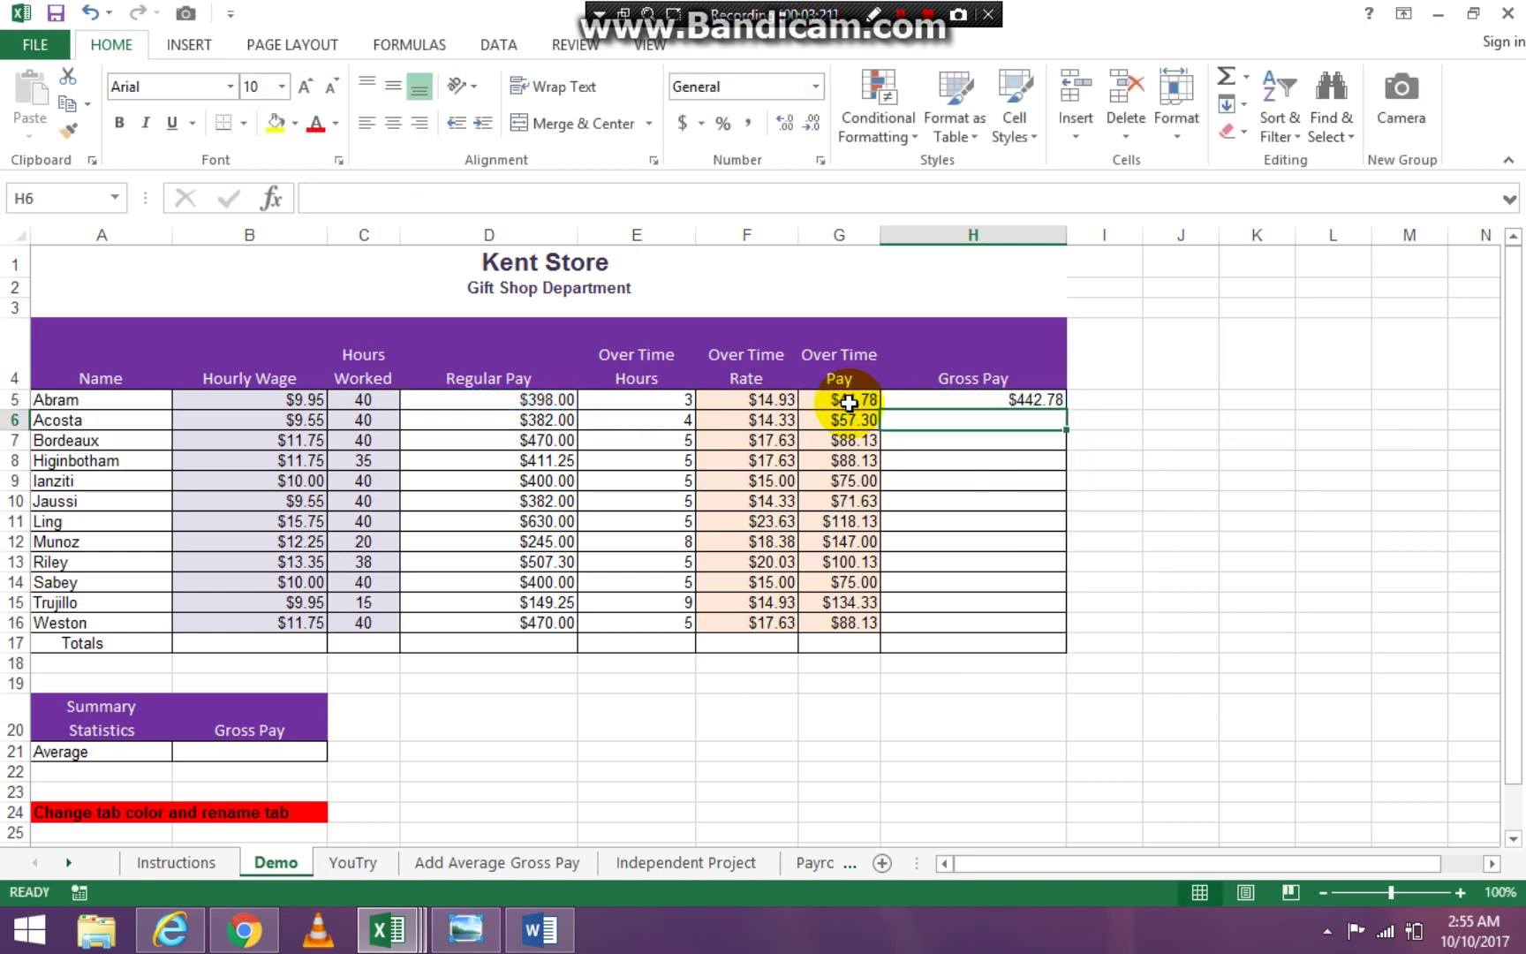
left_click(994, 403)
left_click_drag(1032, 499, 1063, 629)
left_click(994, 396)
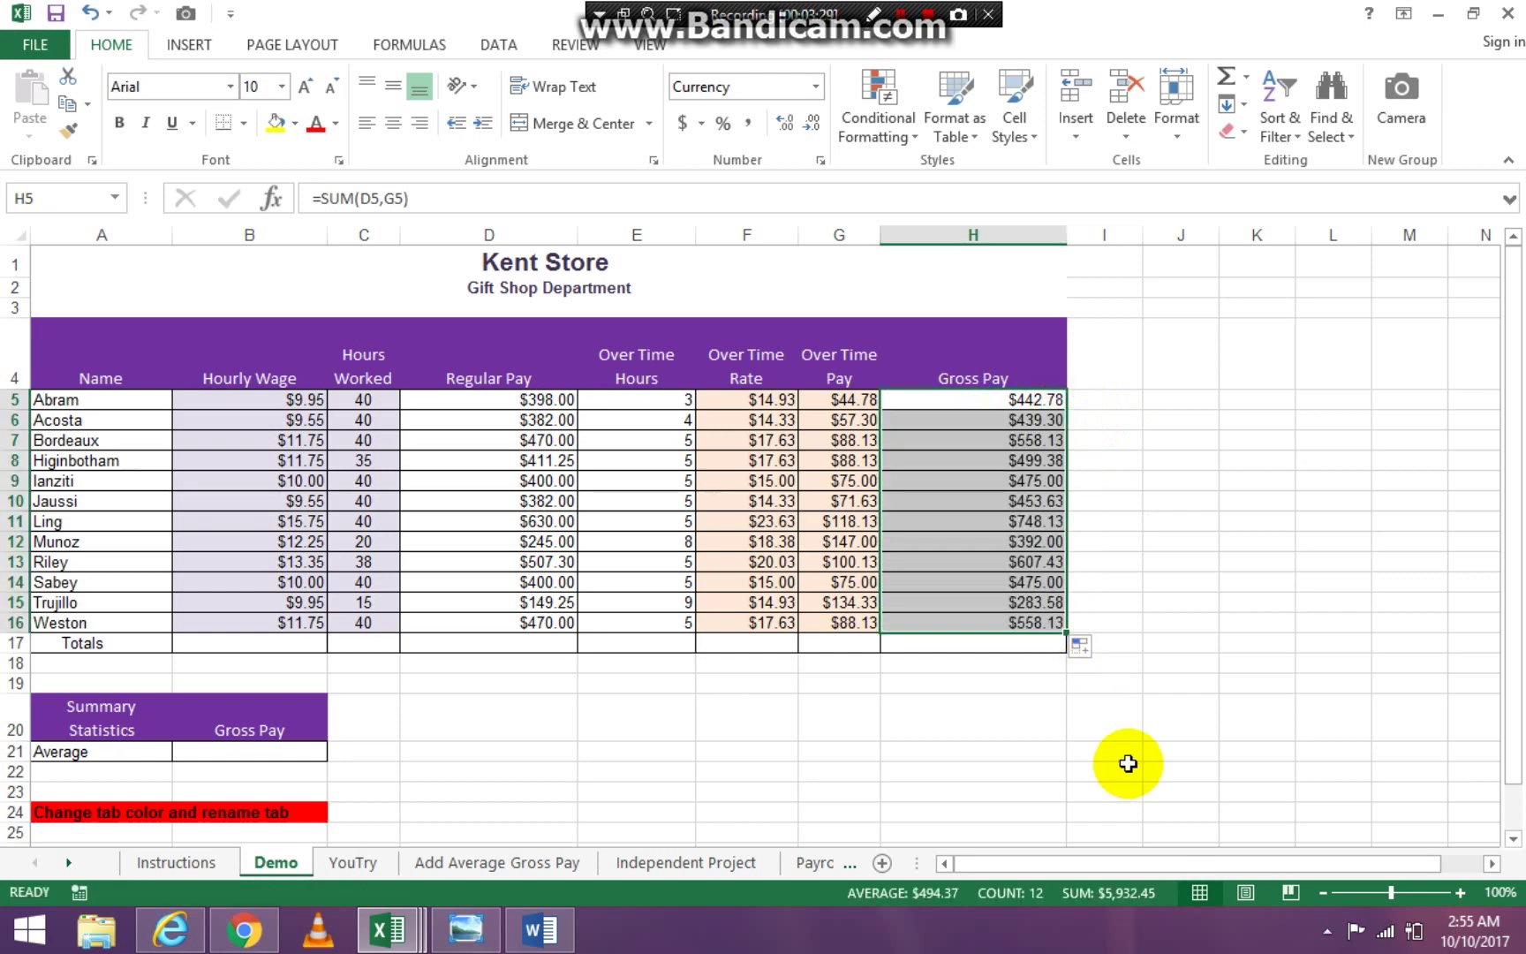
AutoSum the Hourly Wage column in B17 and copy the total across to H17.
left_click(258, 643)
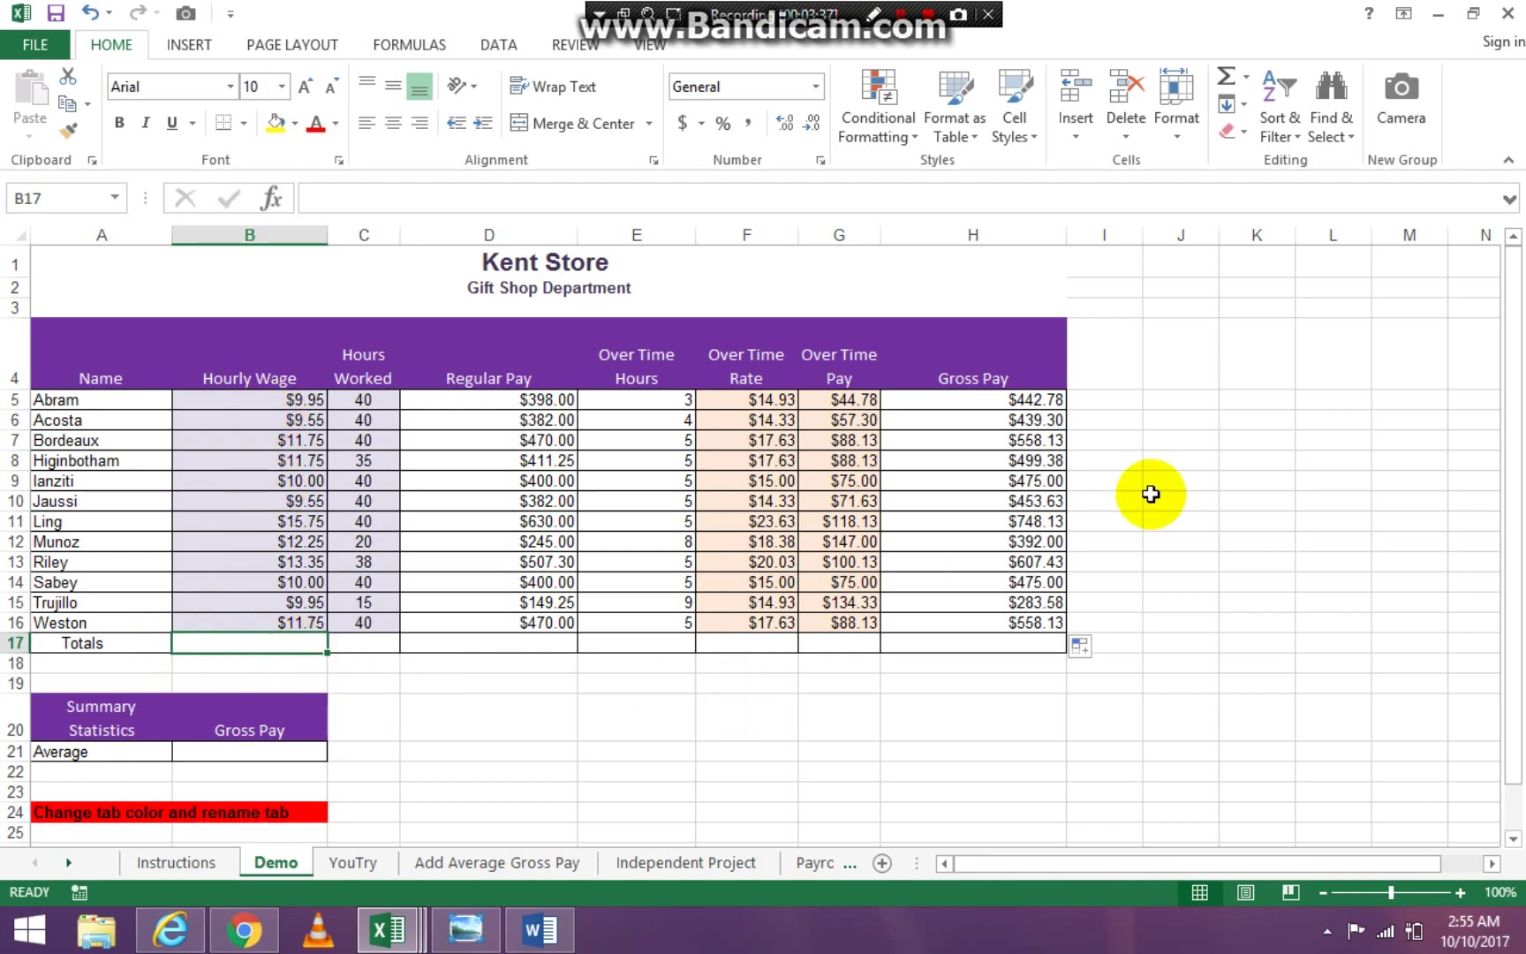
left_click(1228, 85)
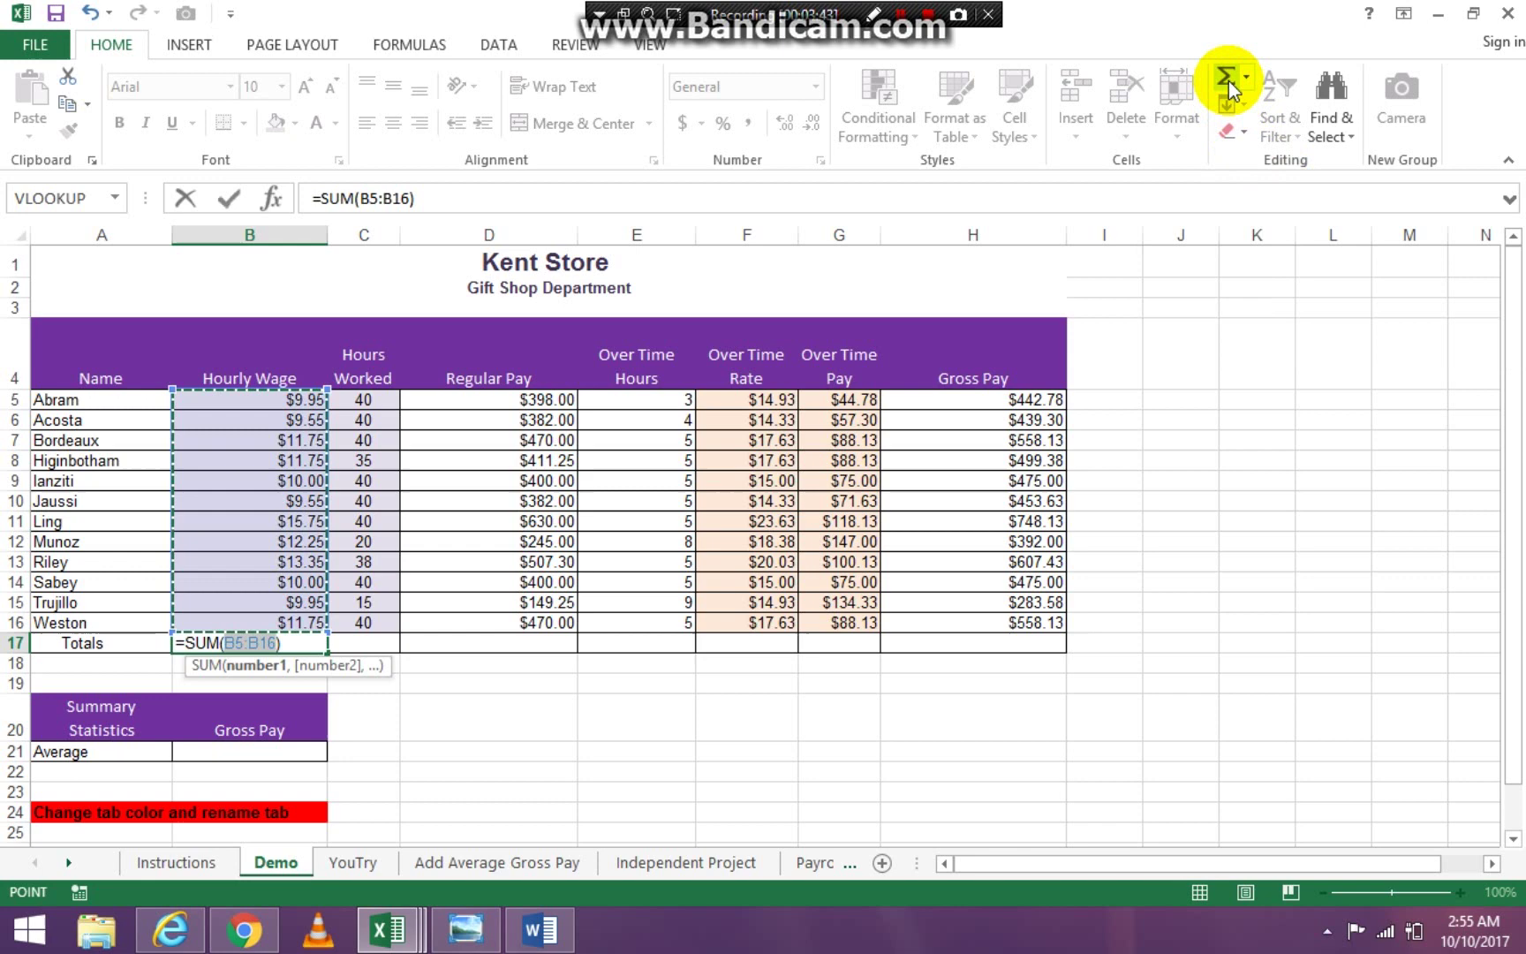
key("Return")
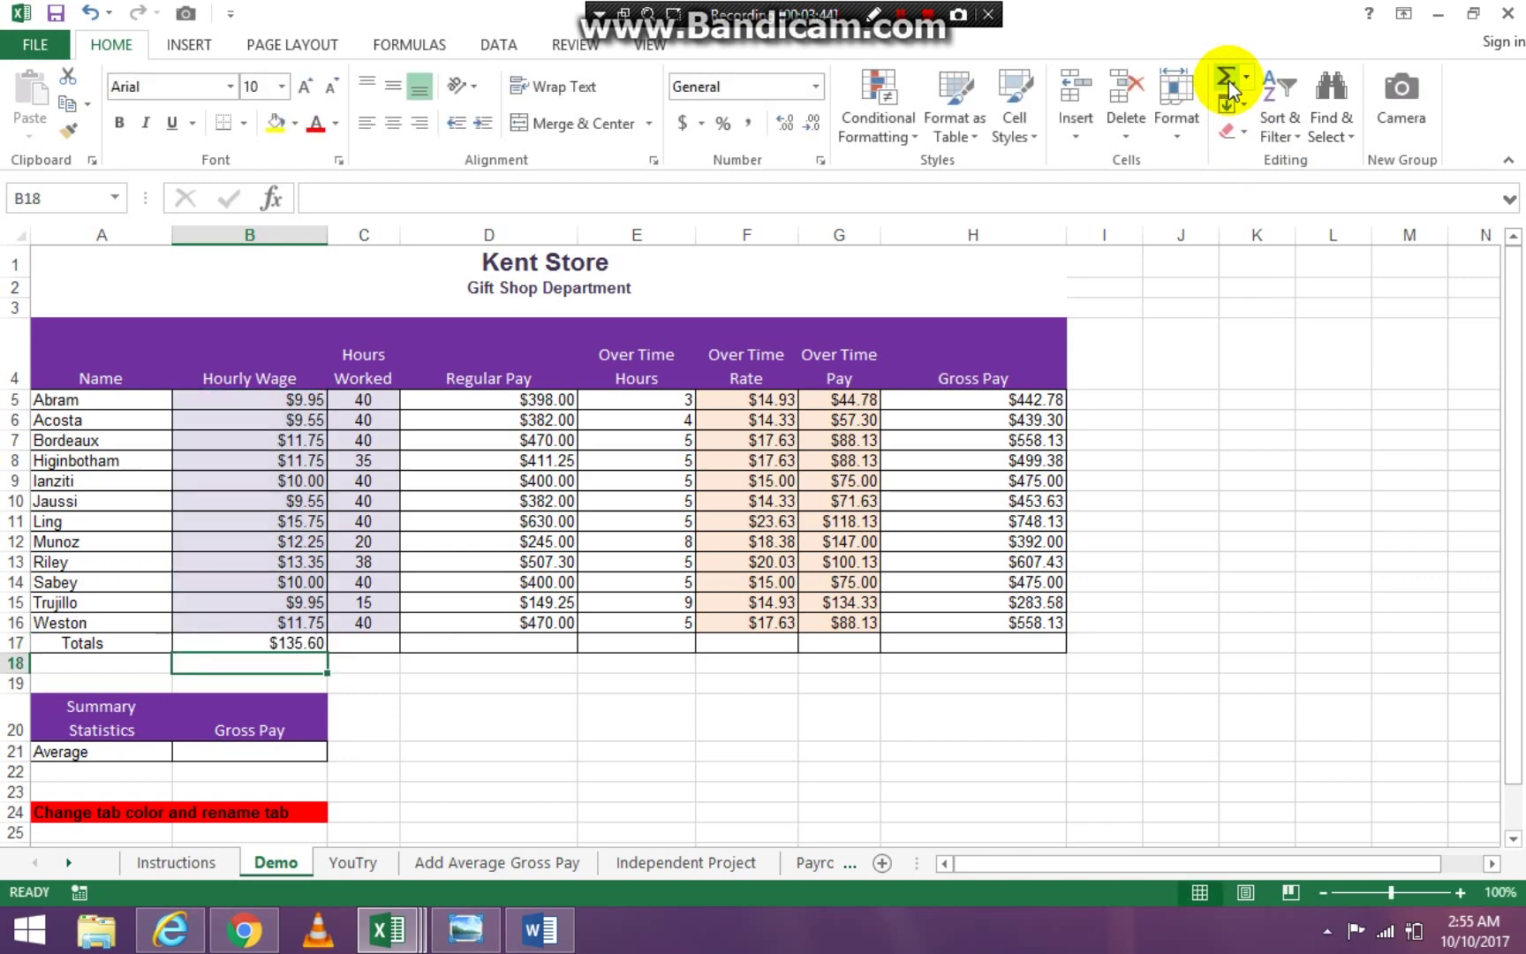
left_click(291, 645)
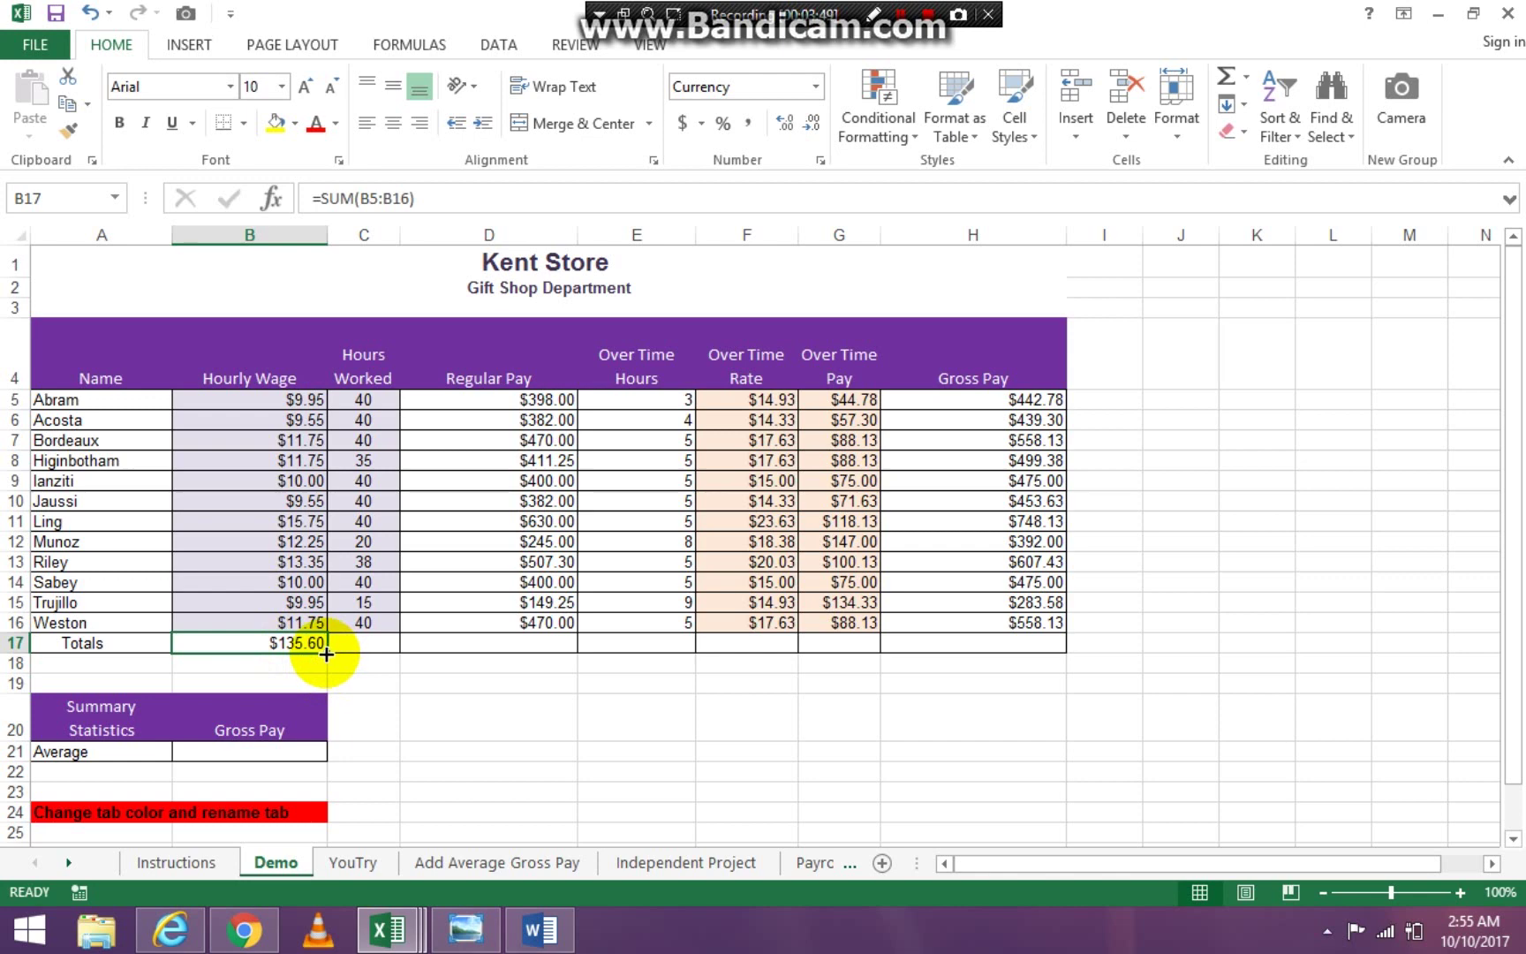
left_click_drag(326, 653, 1022, 638)
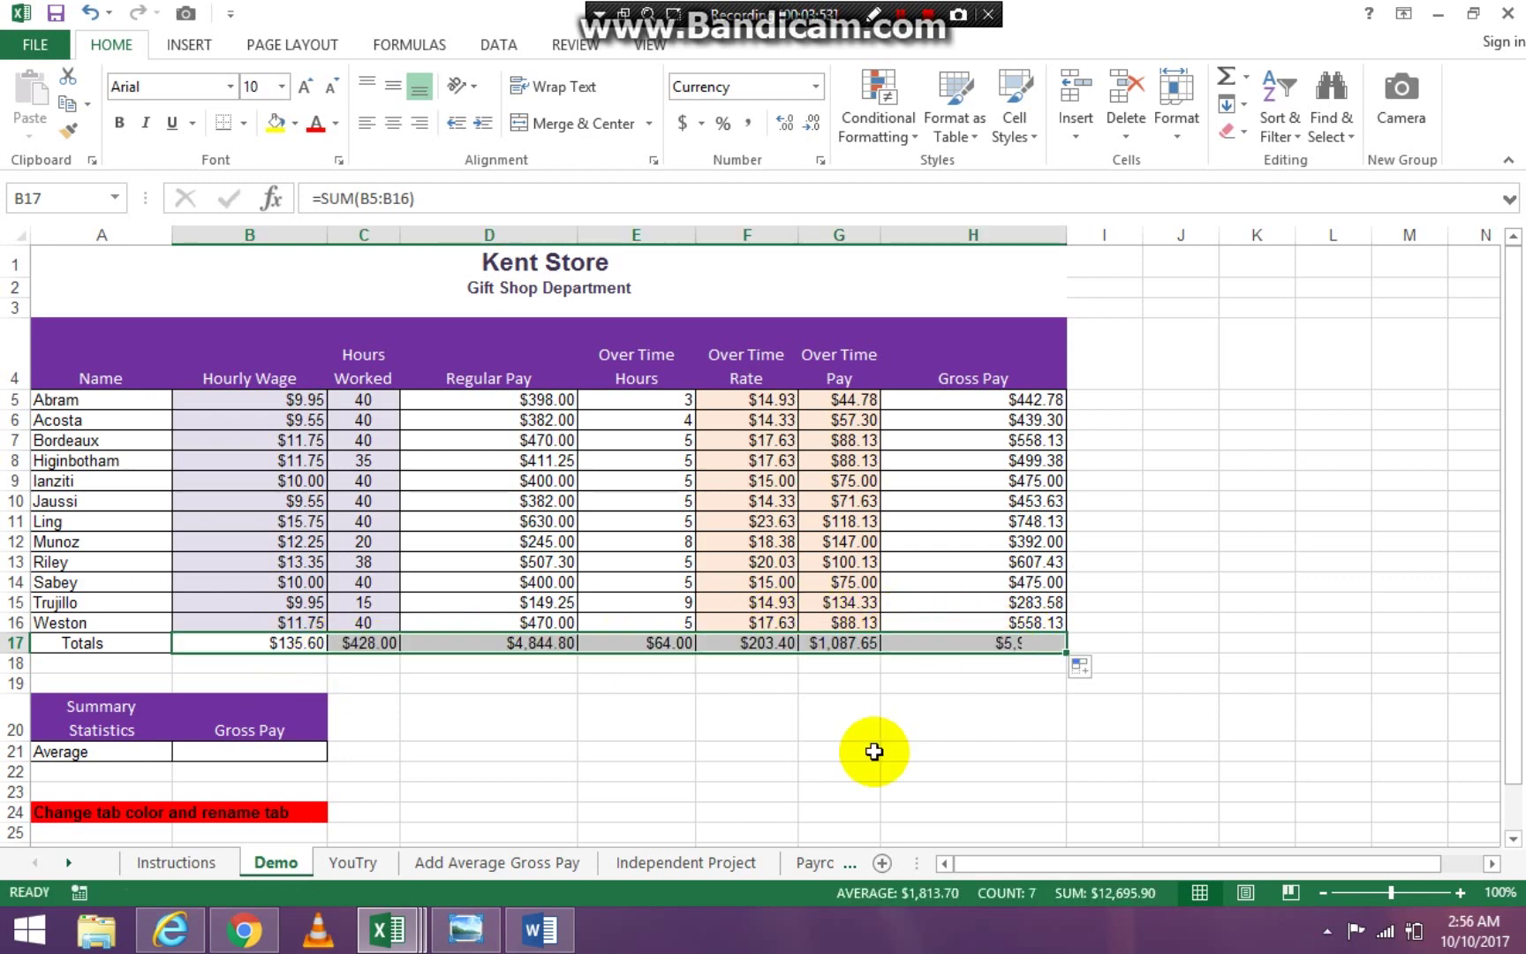
Verify the Gross Pay total in H17 reads =SUM(H5:H16), $5,932.45.
left_click(830, 742)
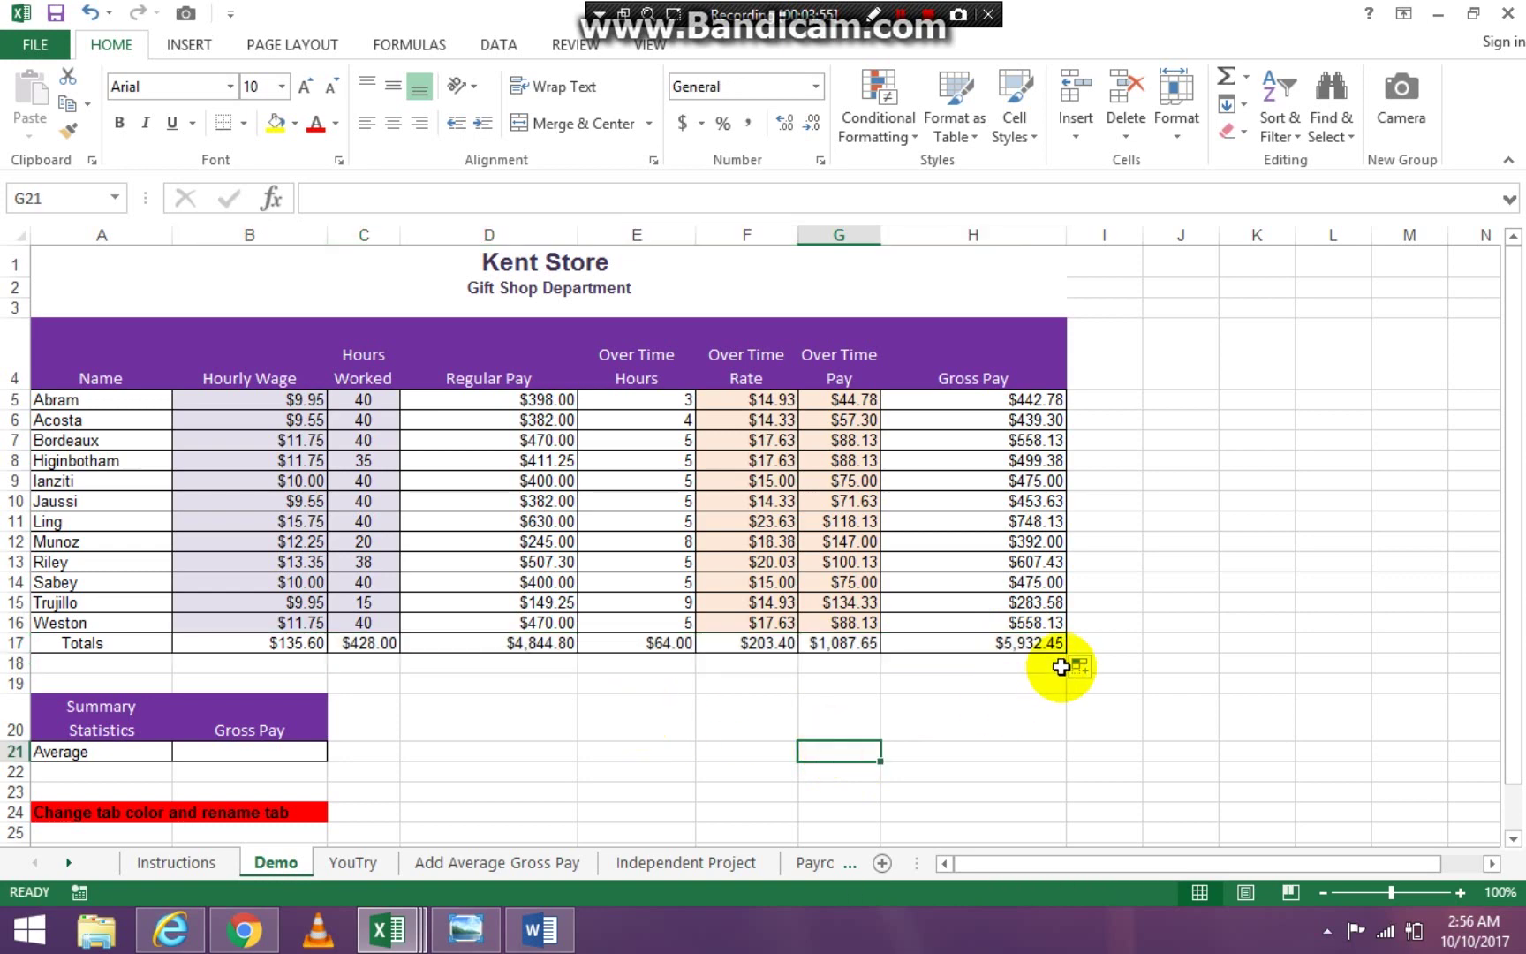
left_click(1026, 642)
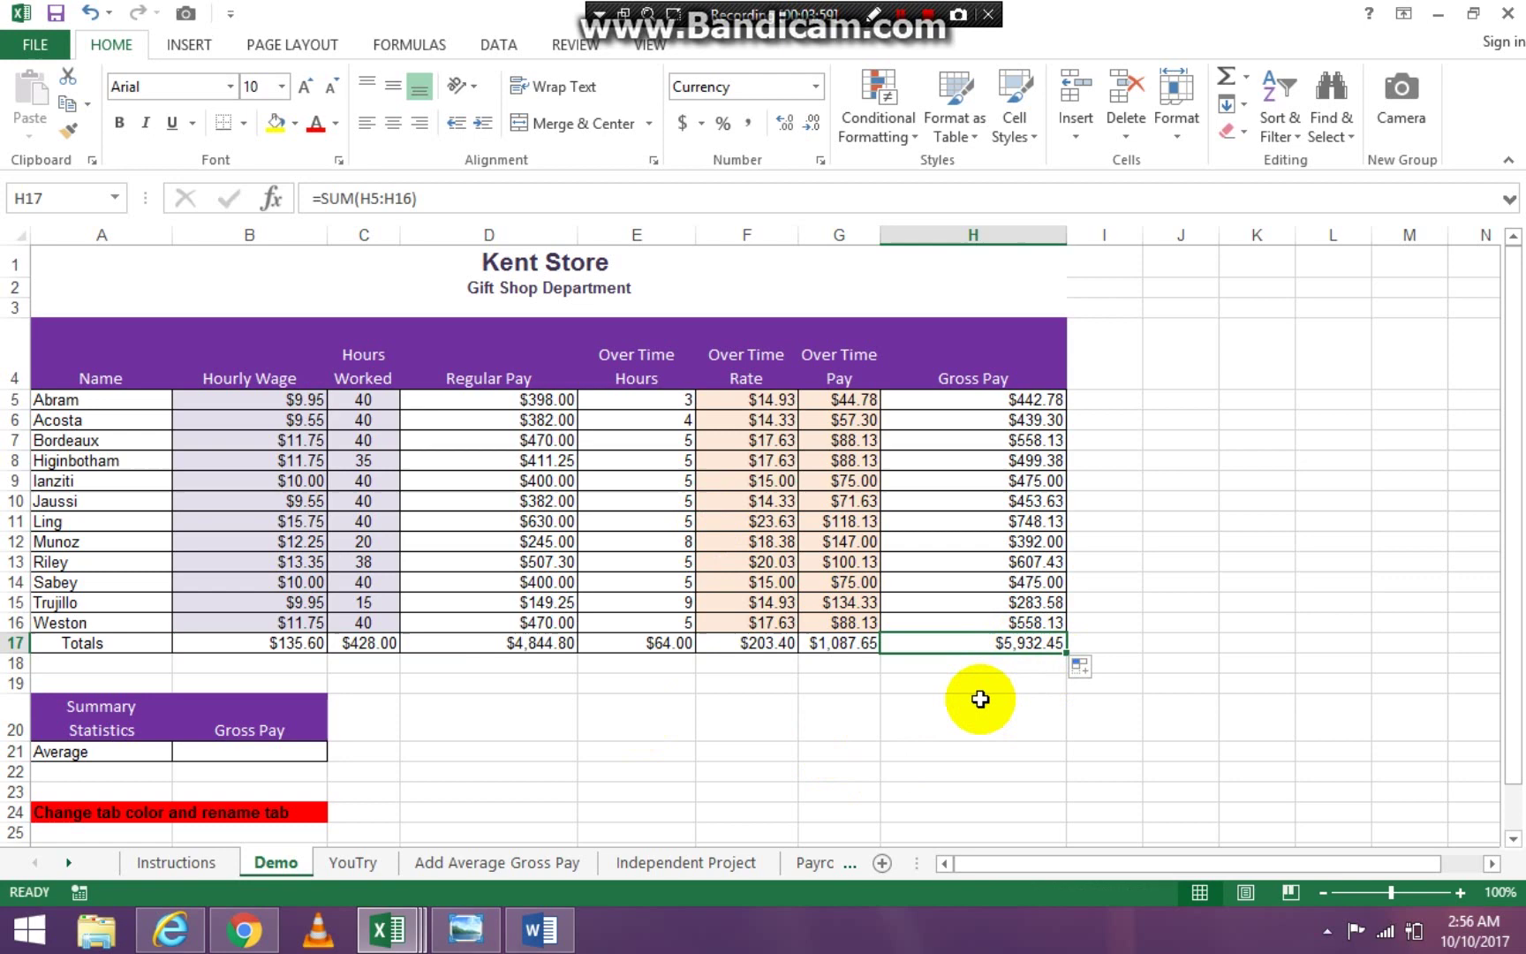
left_click(442, 192)
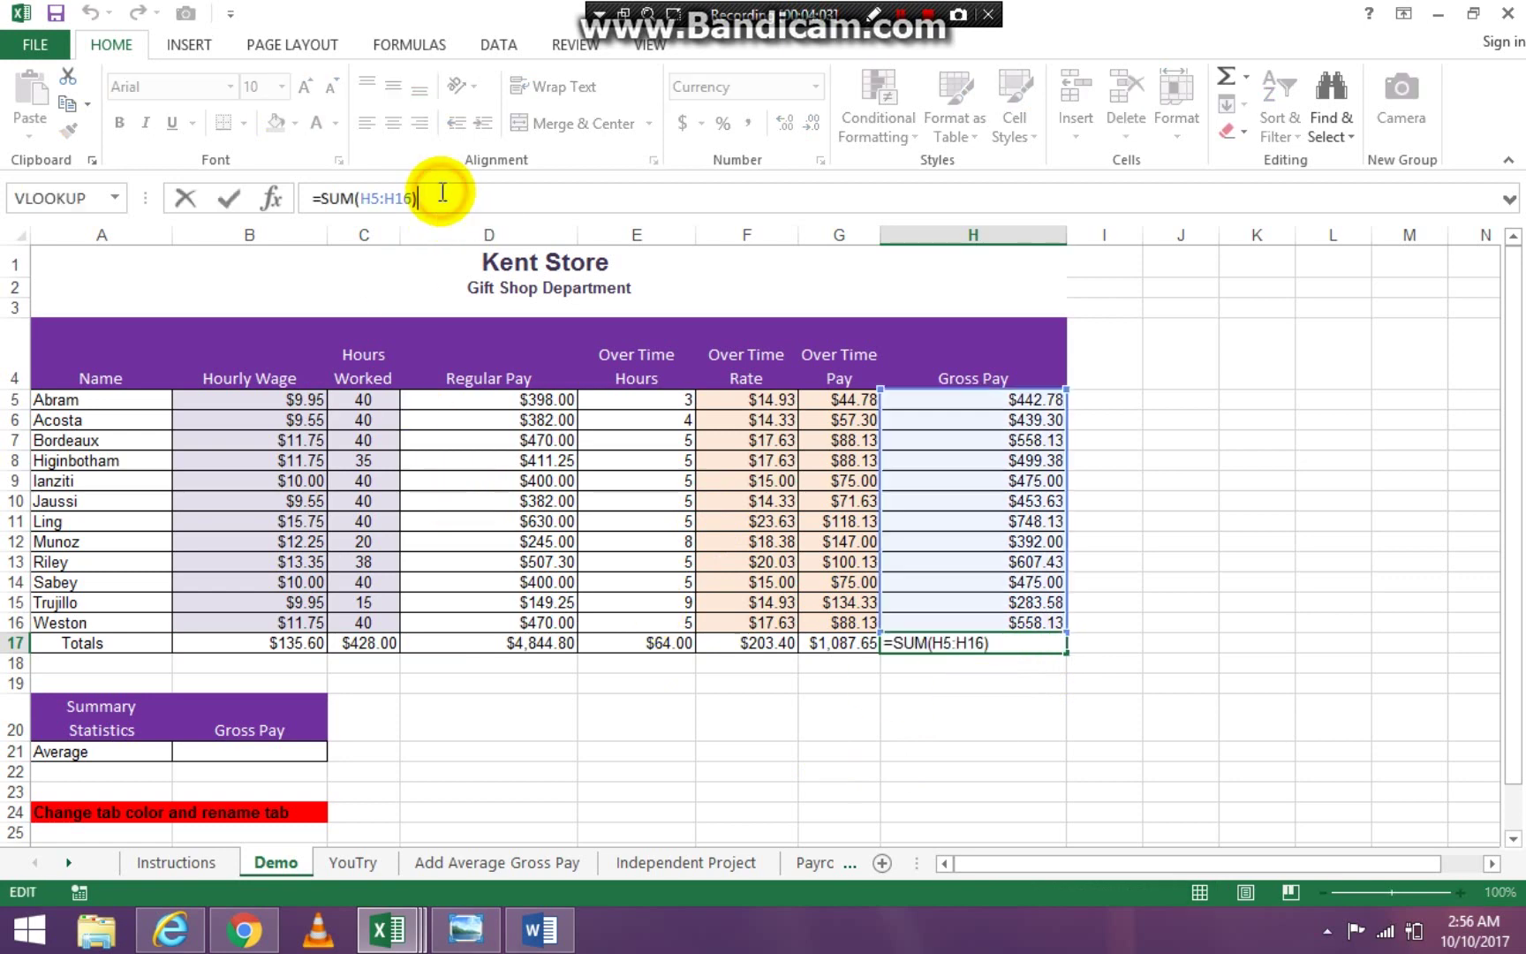
left_click(987, 705)
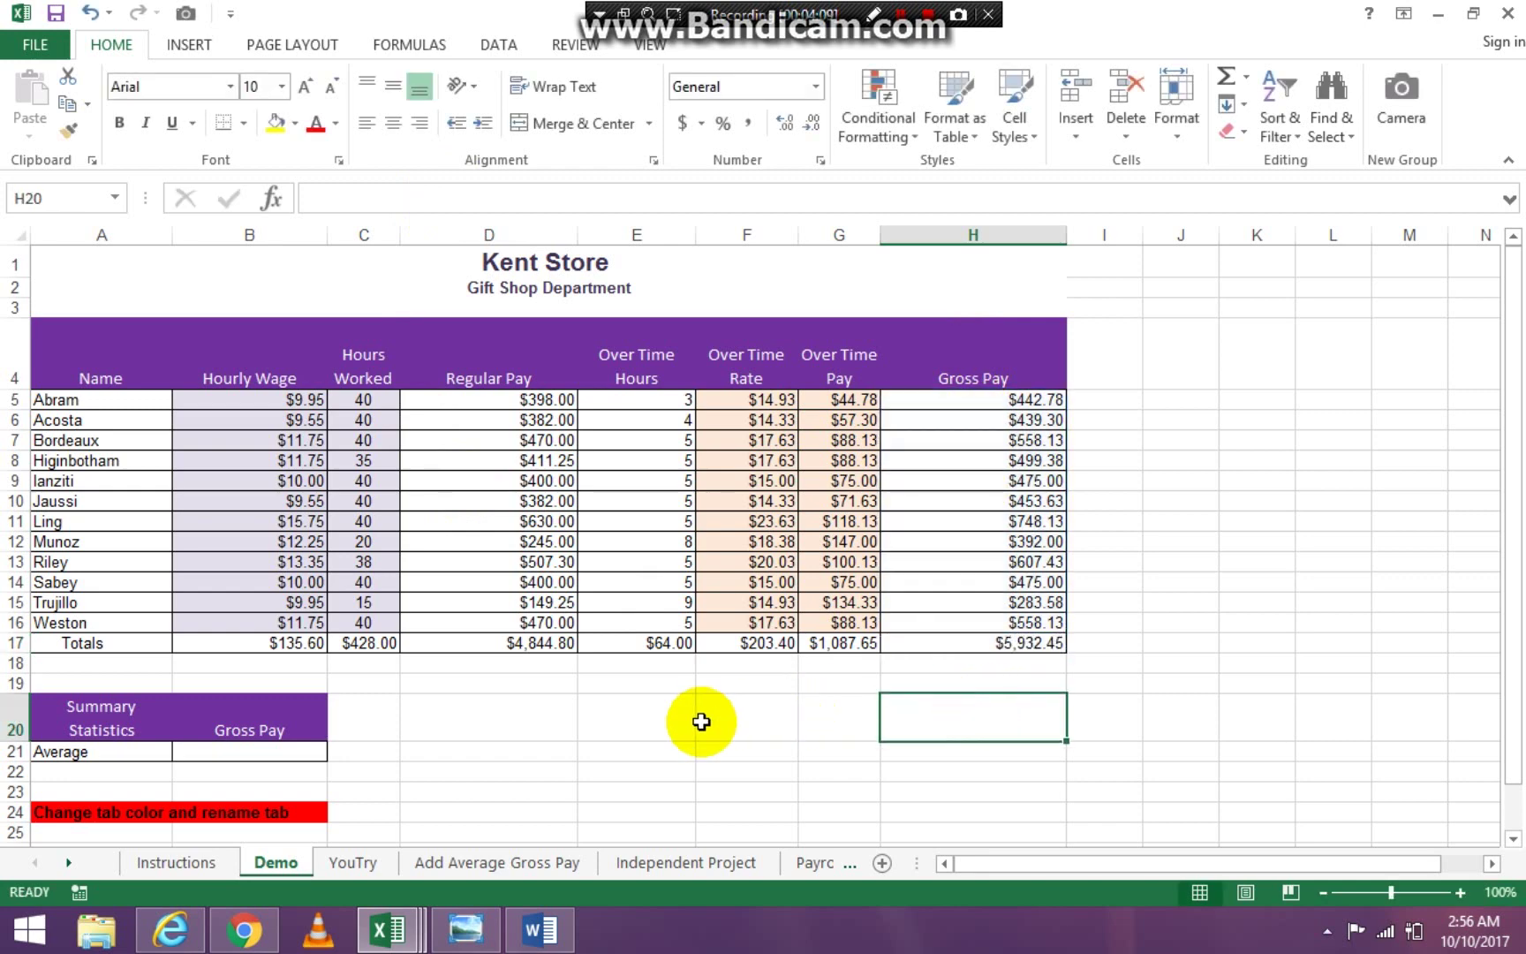
Insert =AVERAGE(H5:H16) in B21 using the AutoSum Average option.
left_click(277, 752)
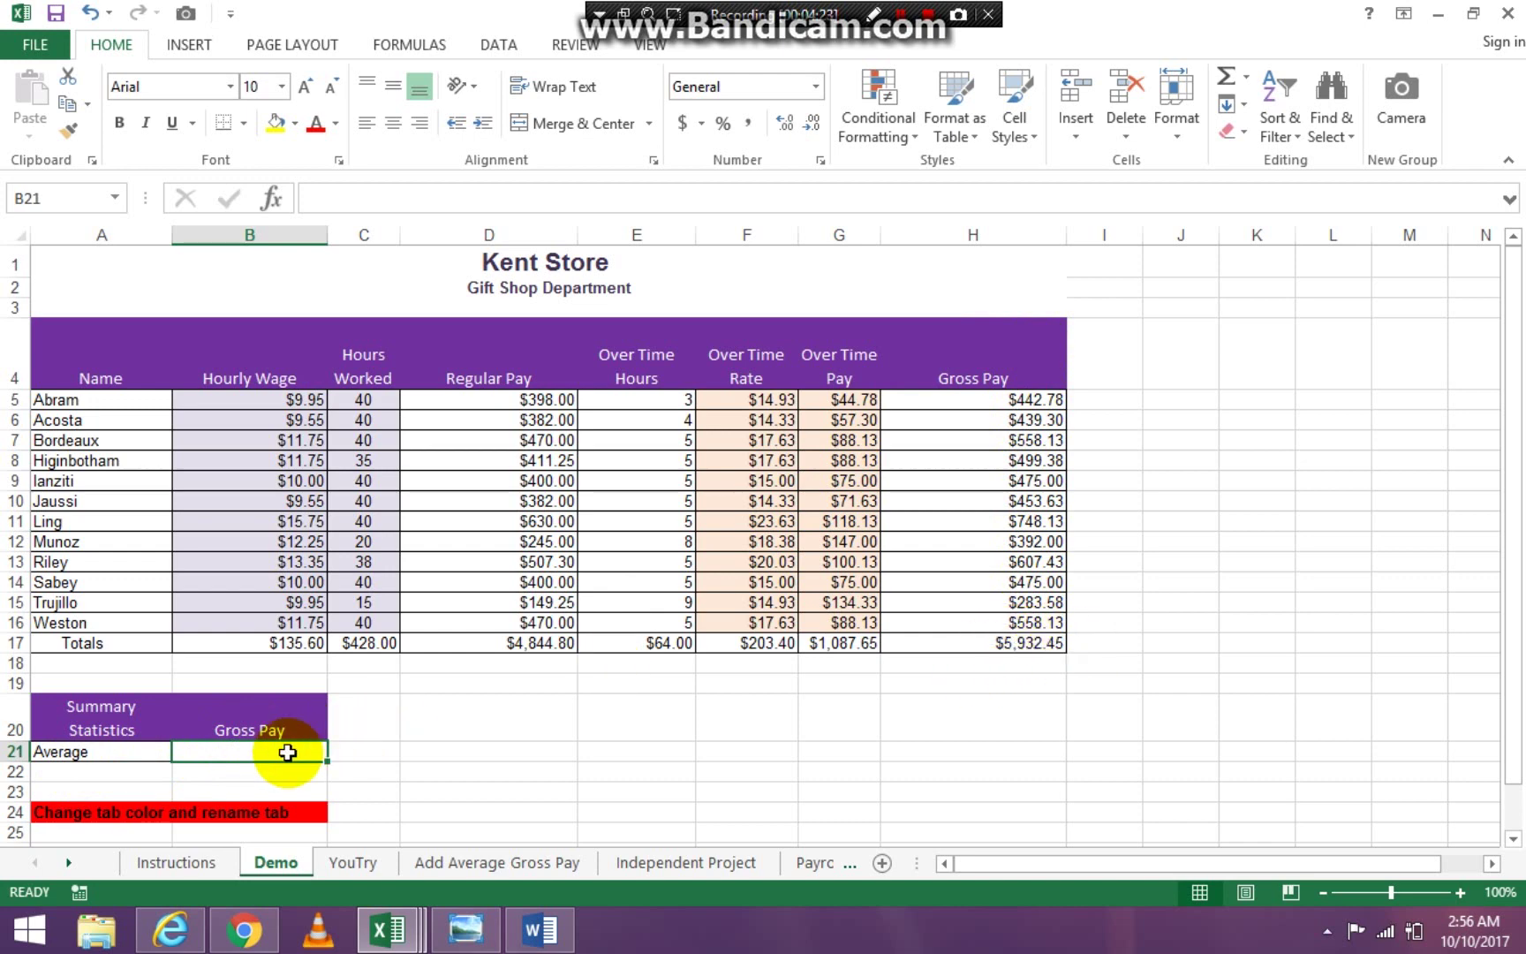
left_click_drag(283, 756, 695, 694)
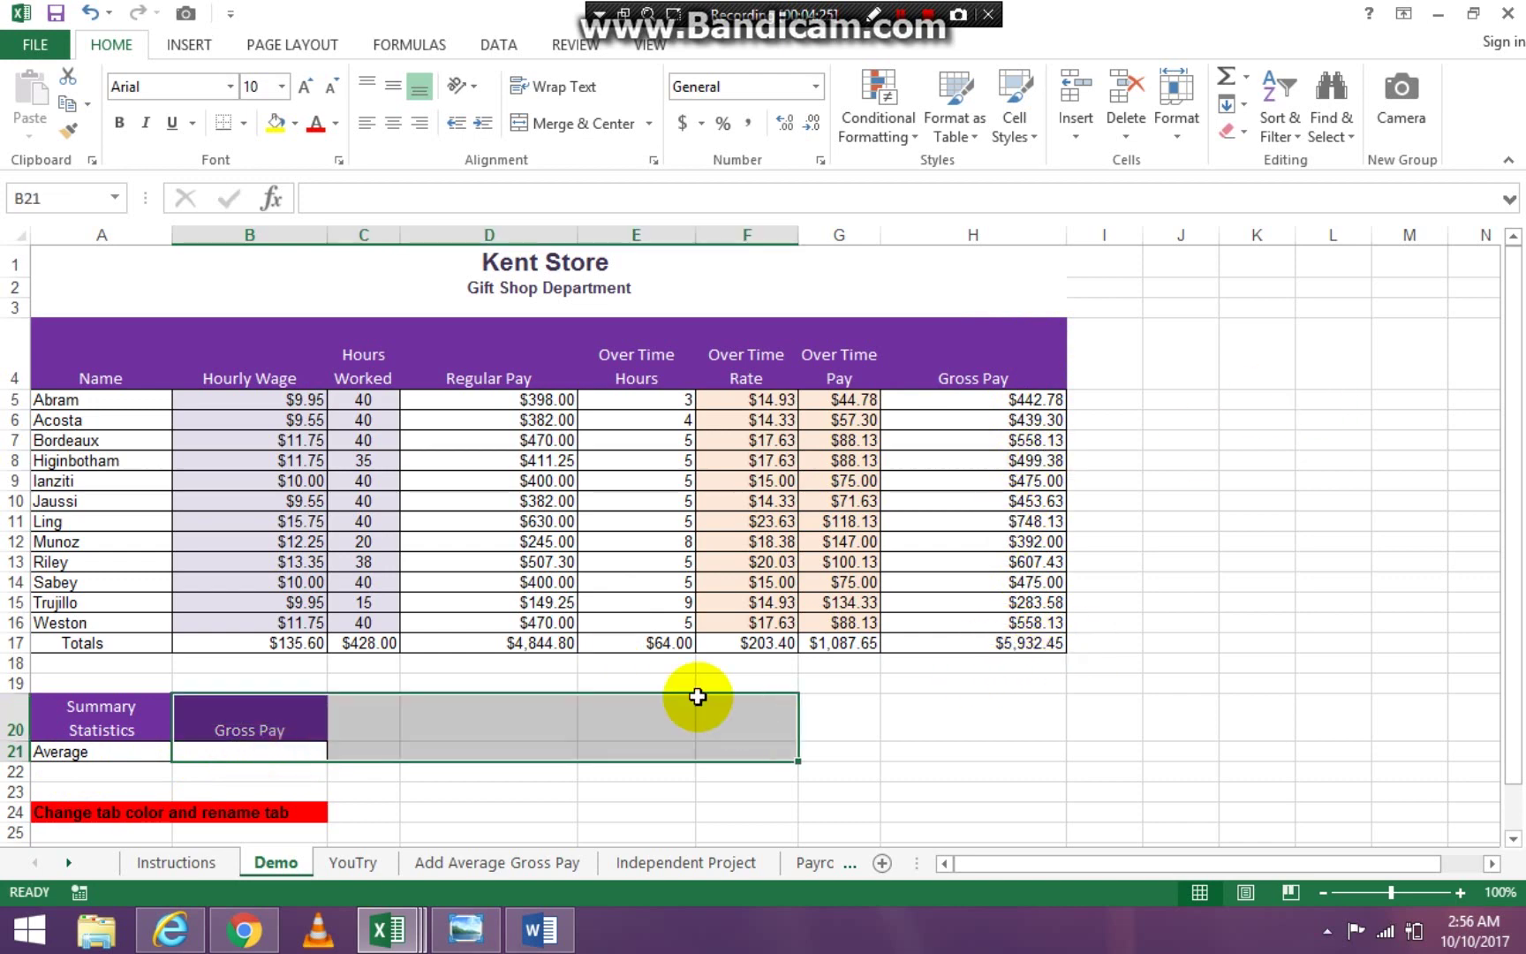
left_click(404, 773)
left_click(242, 758)
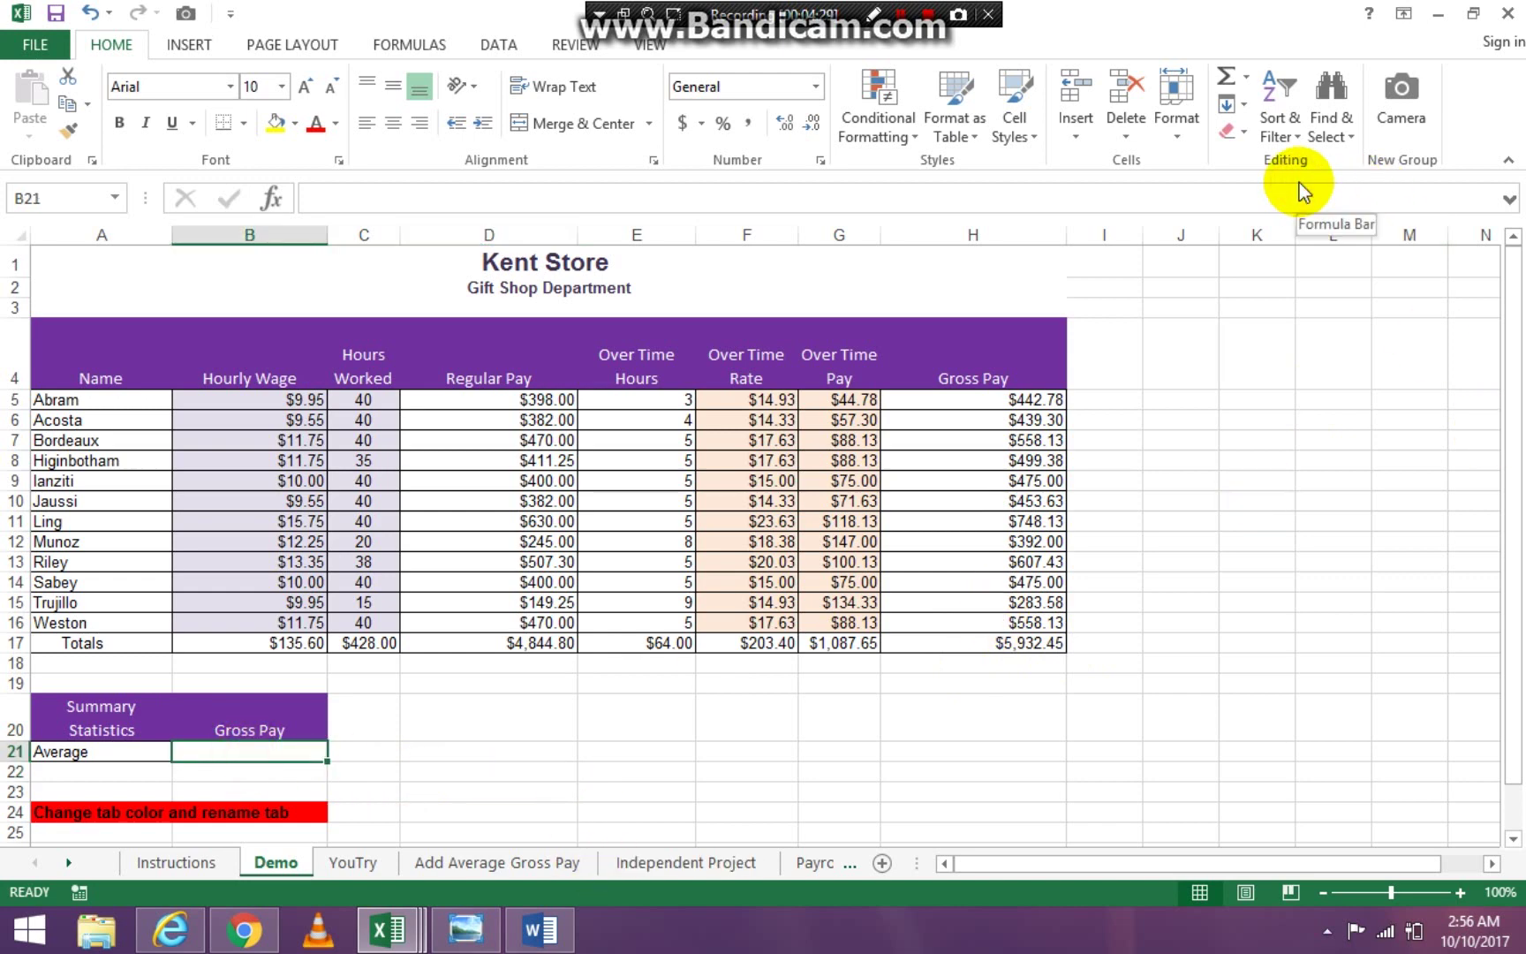
left_click(1246, 77)
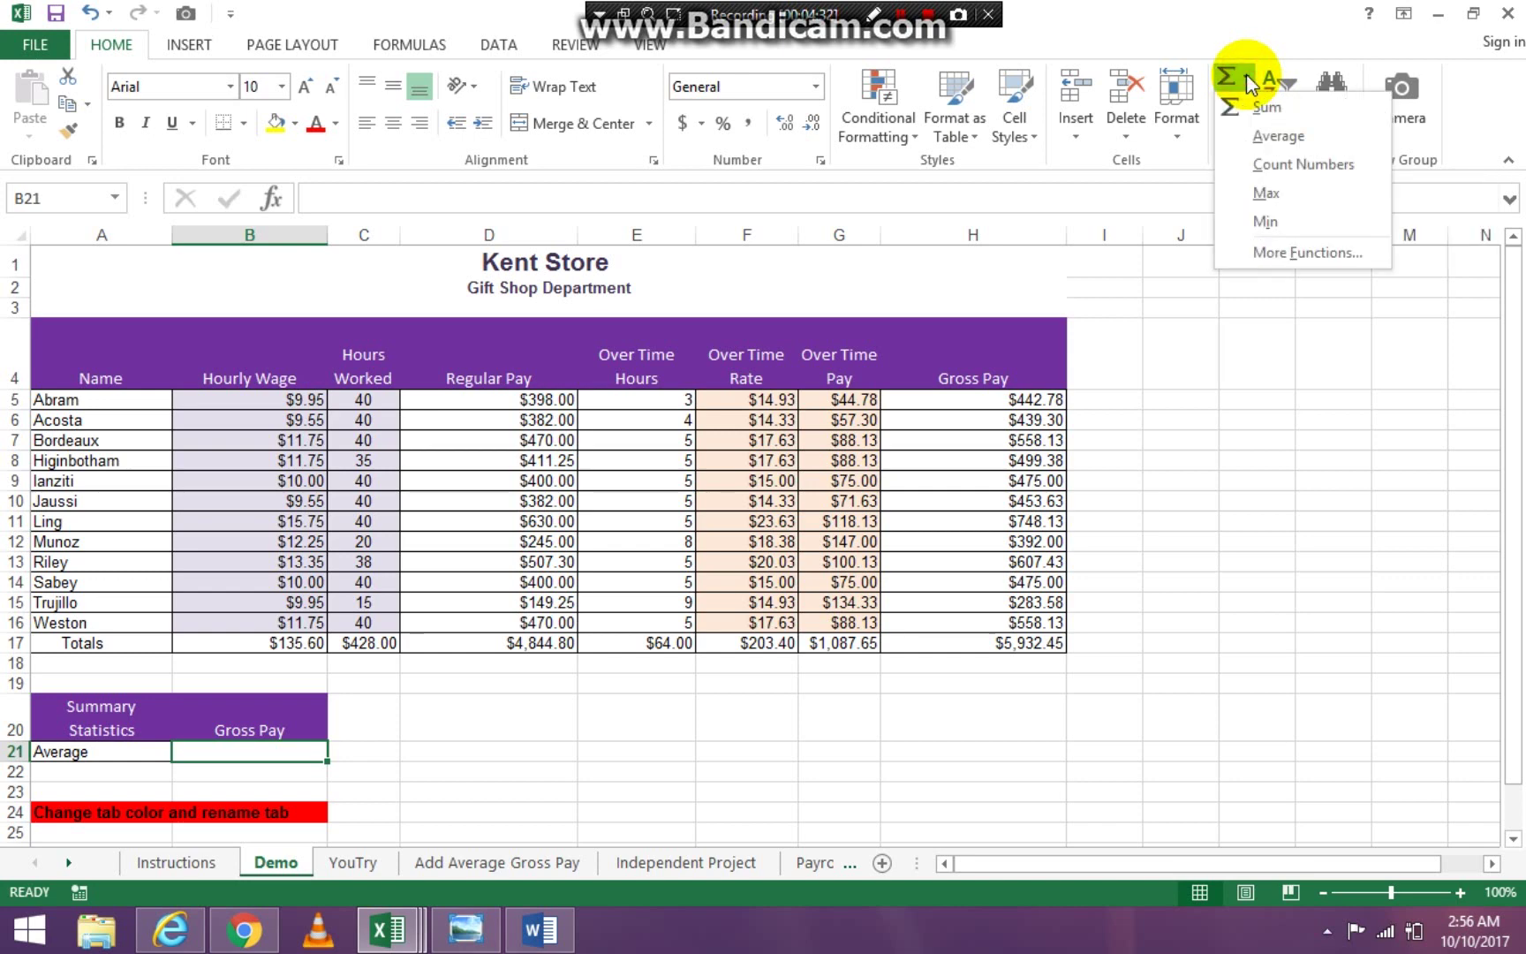
left_click(1274, 134)
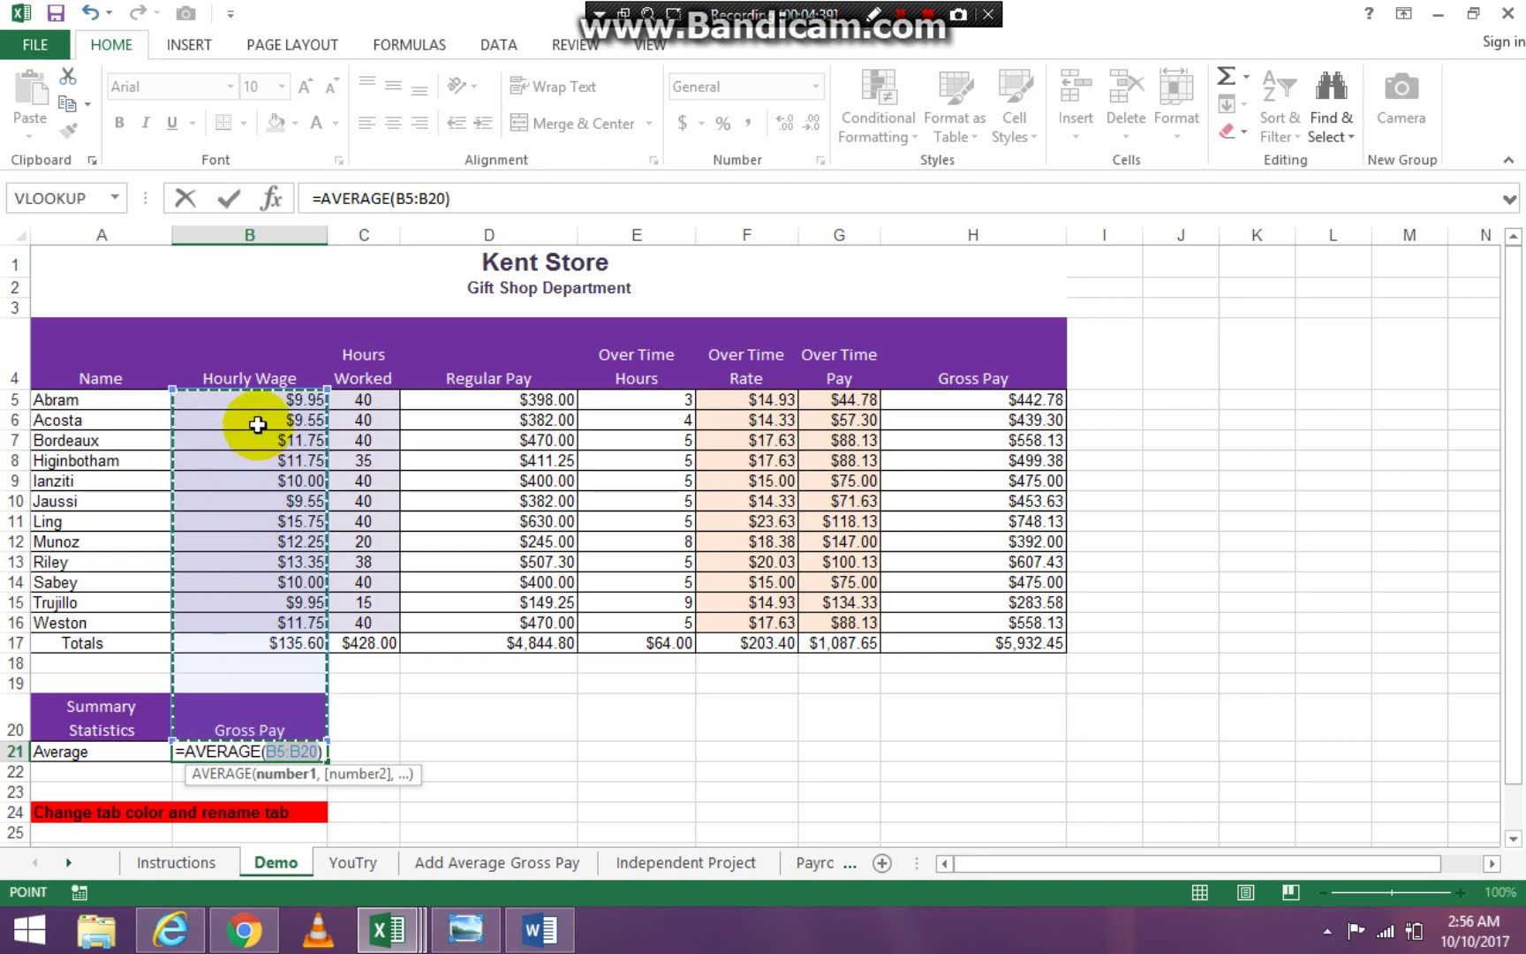
left_click(963, 396)
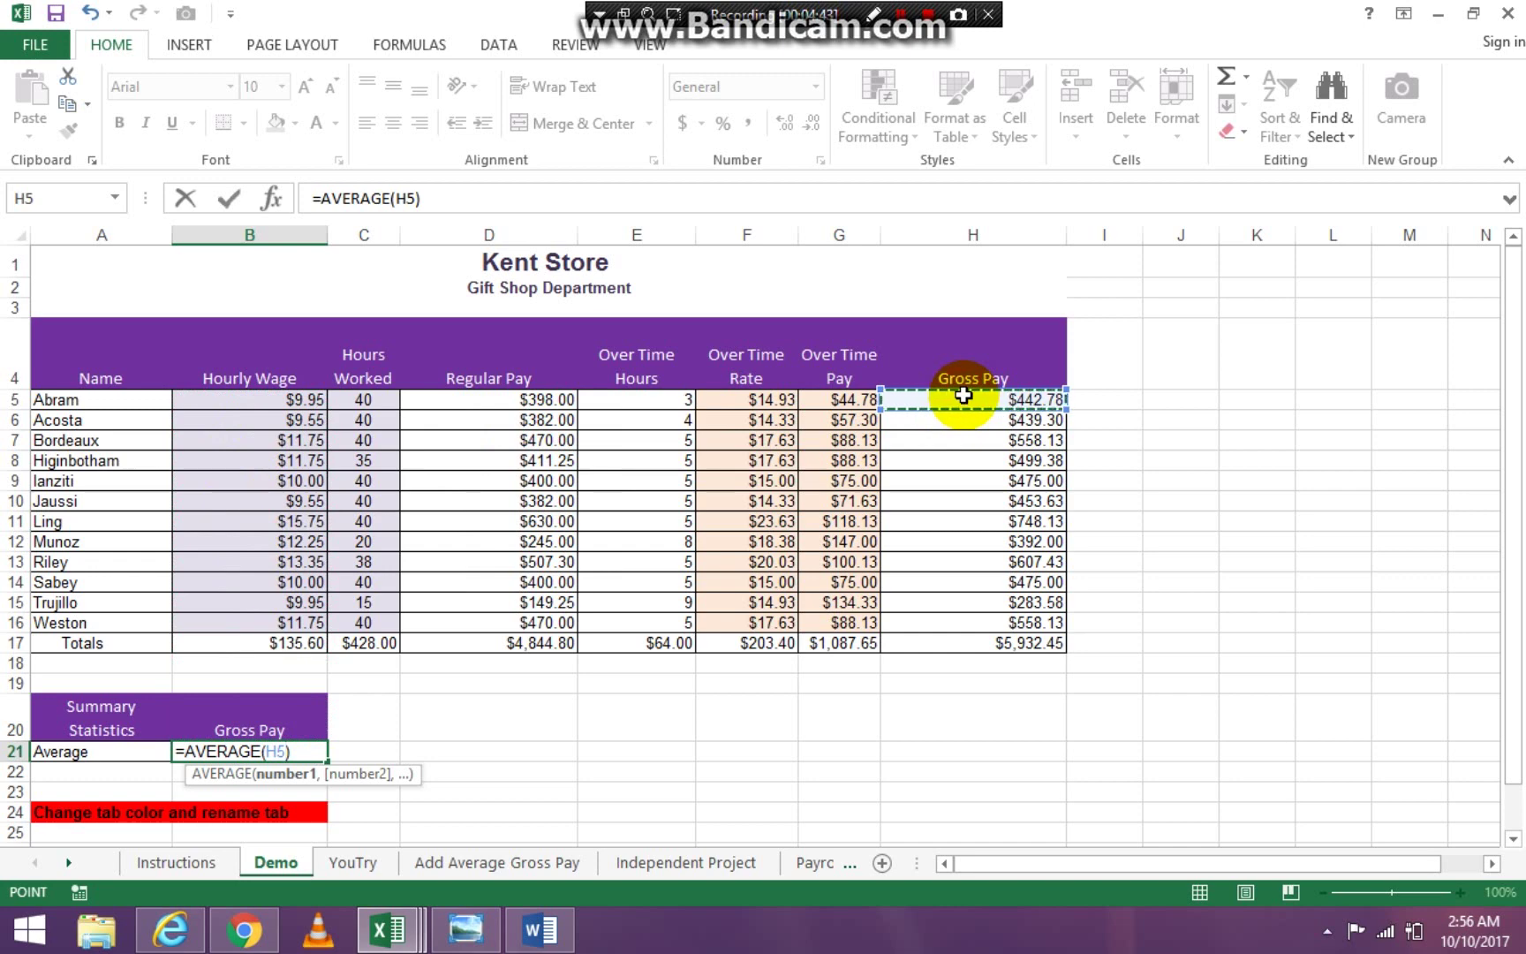
left_click_drag(963, 400, 1017, 623)
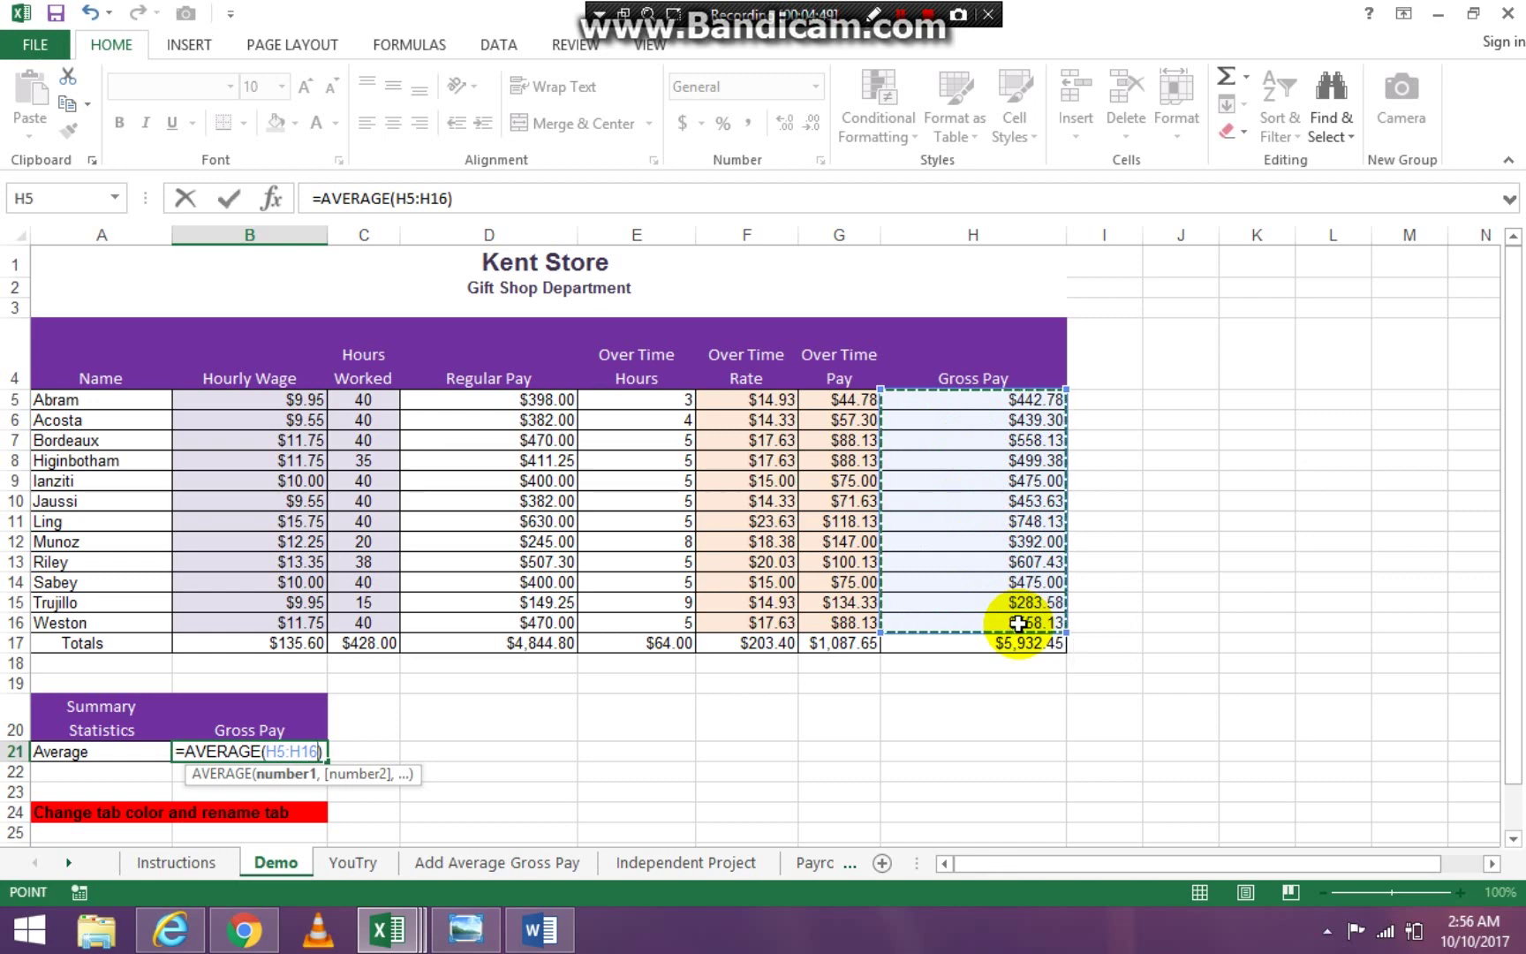
key("Return")
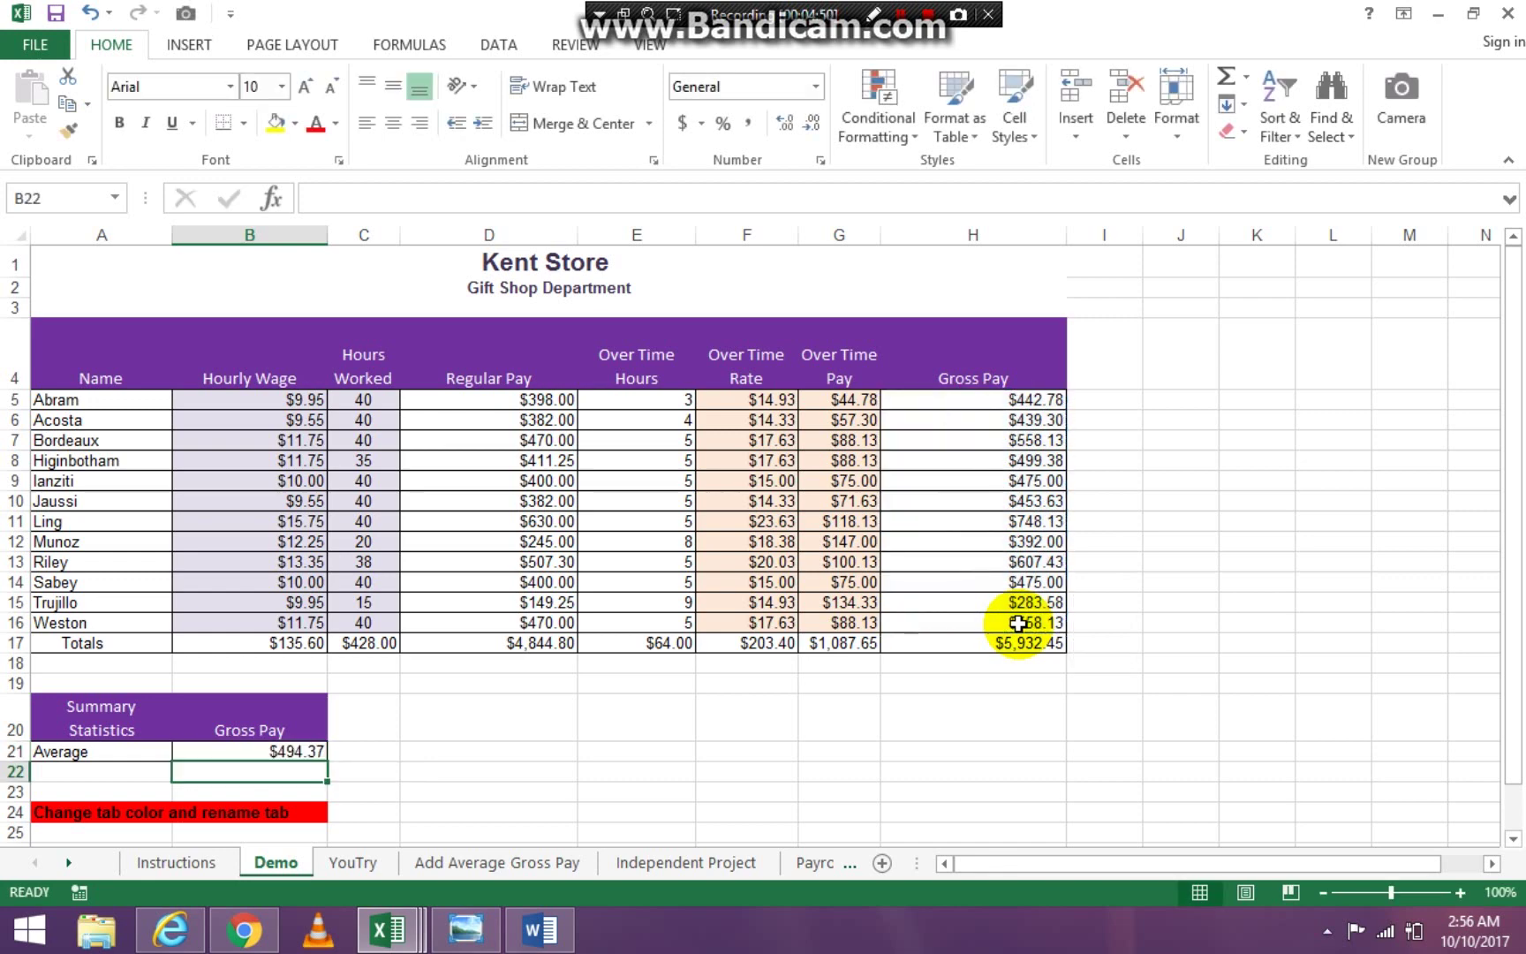
Check the B21 average formula's range in the formula bar, leaving it unchanged.
left_click(295, 751)
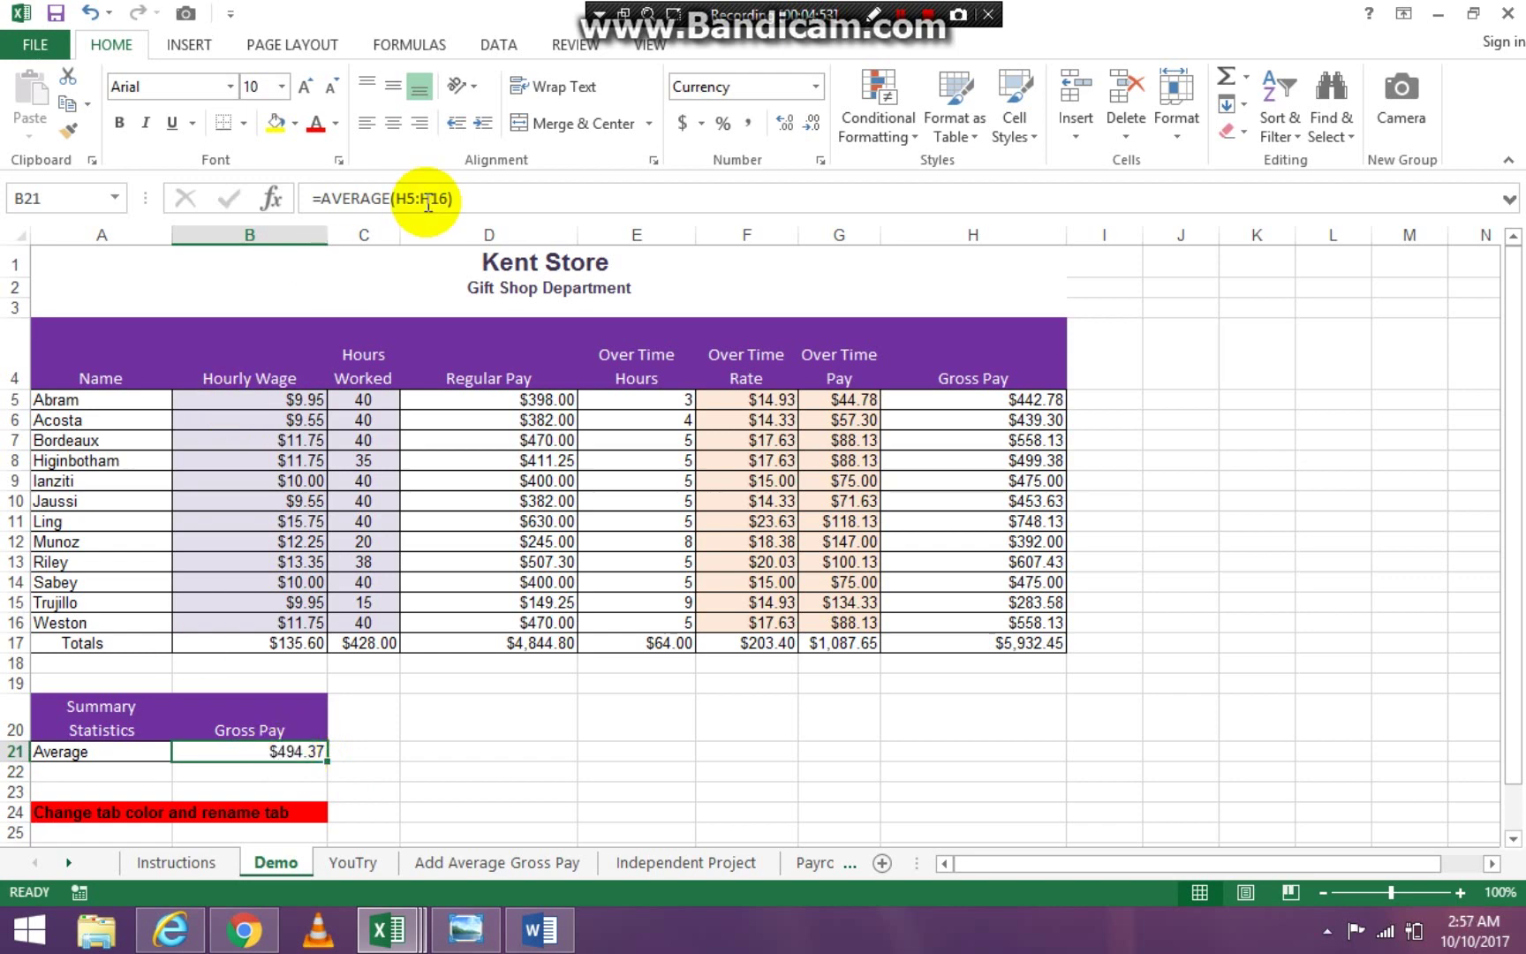
left_click(480, 194)
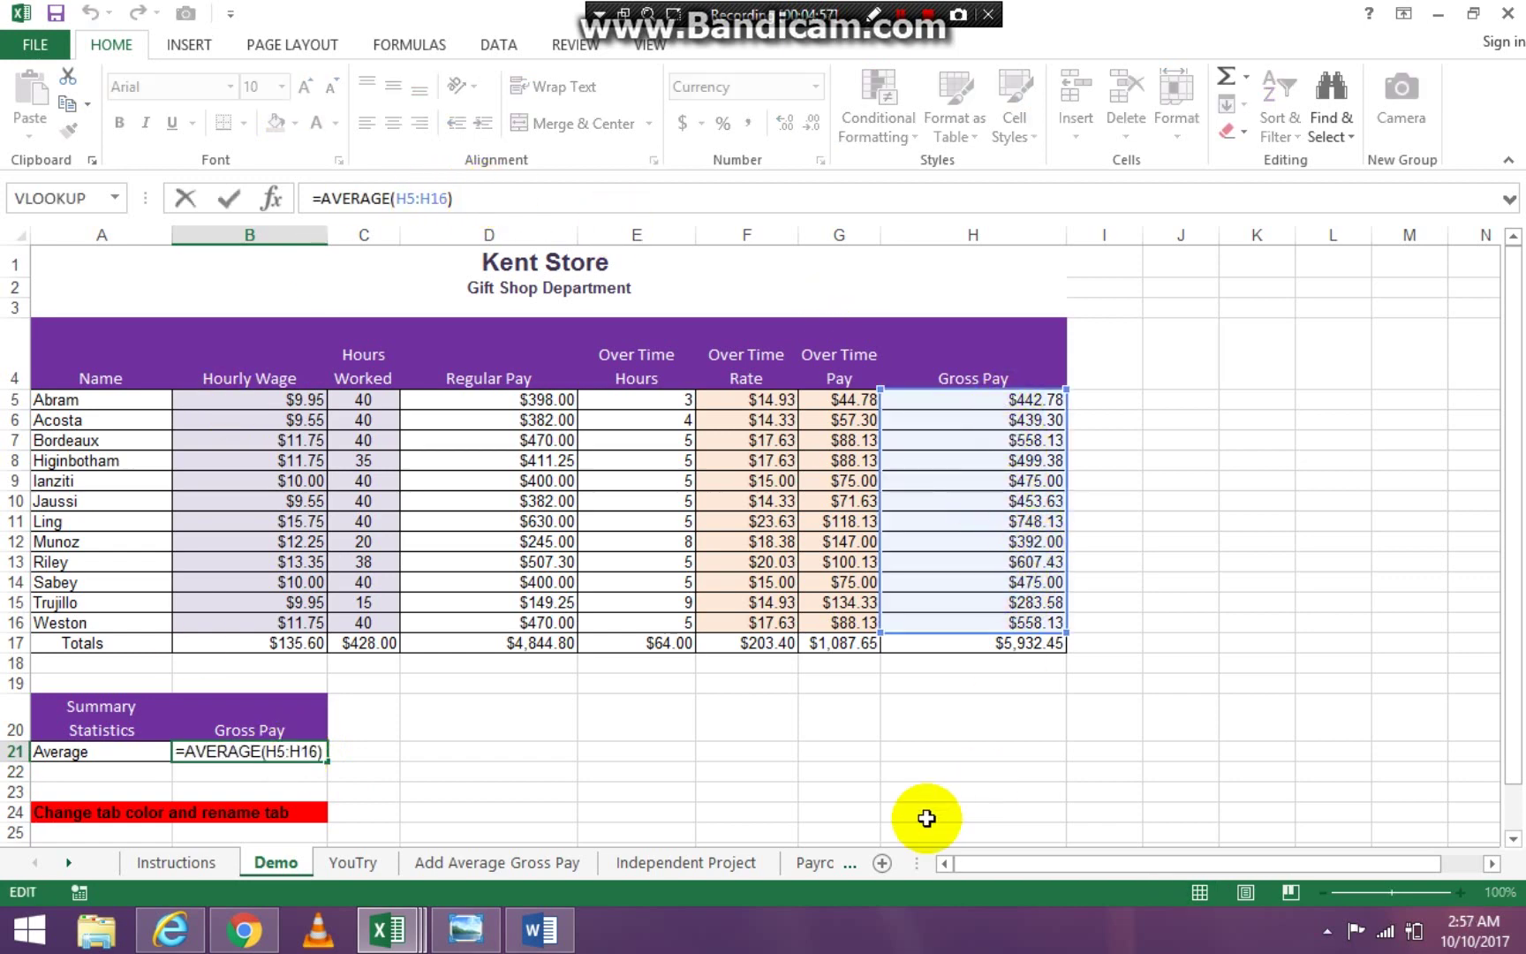
left_click(870, 735)
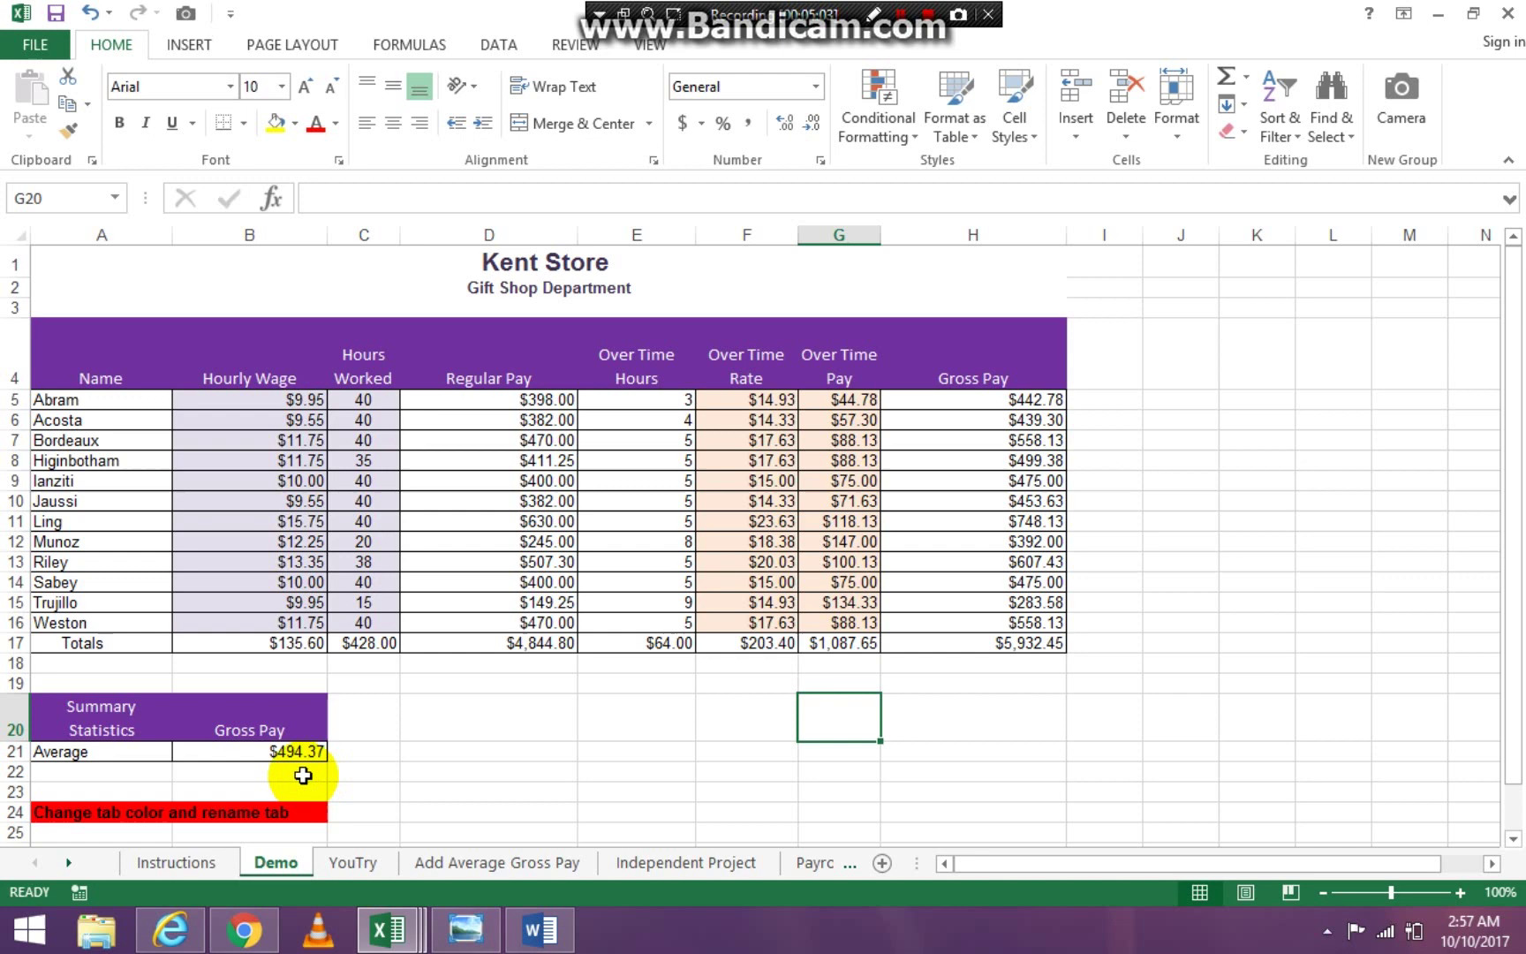
Rename the Demo worksheet tab to a person's first name.
left_click_drag(1515, 468, 1515, 500)
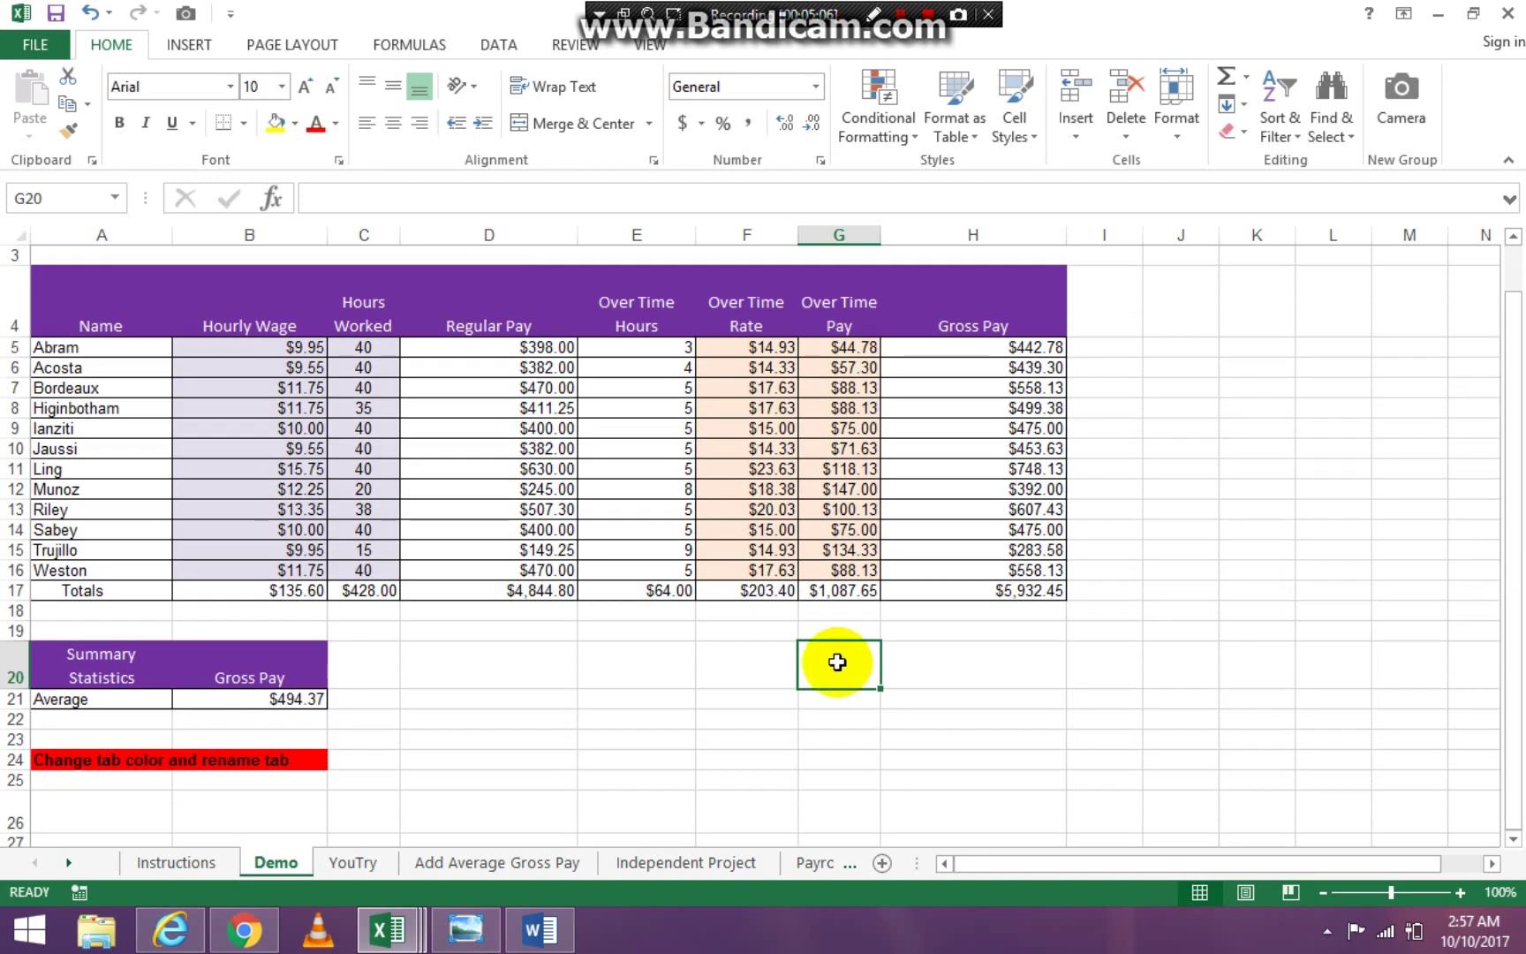
right_click(278, 868)
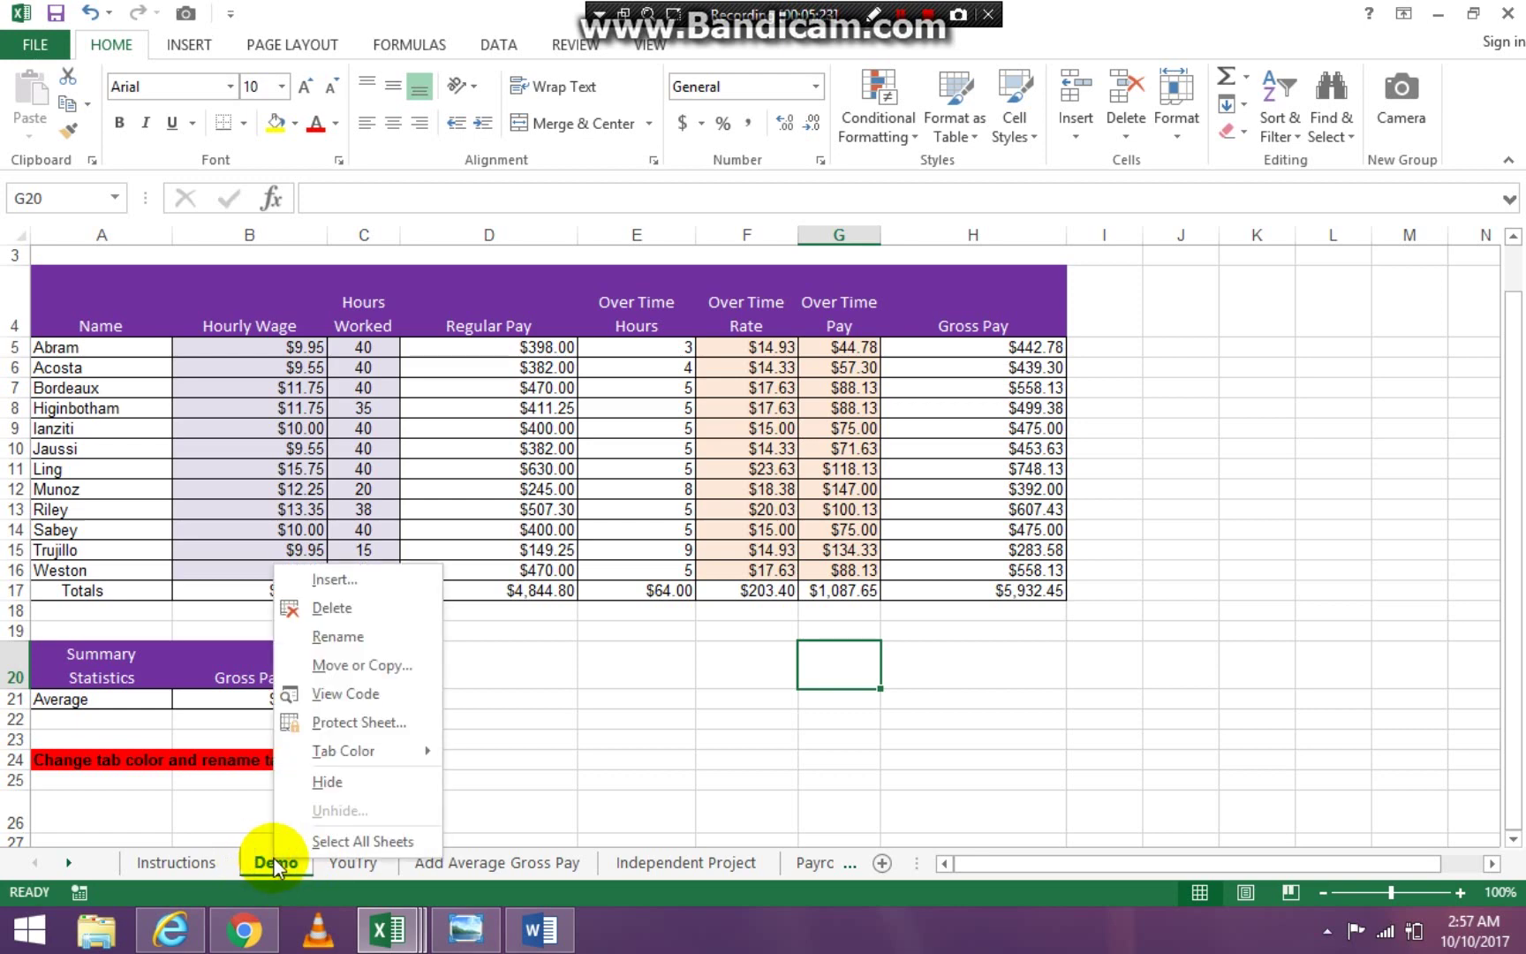
left_click(338, 636)
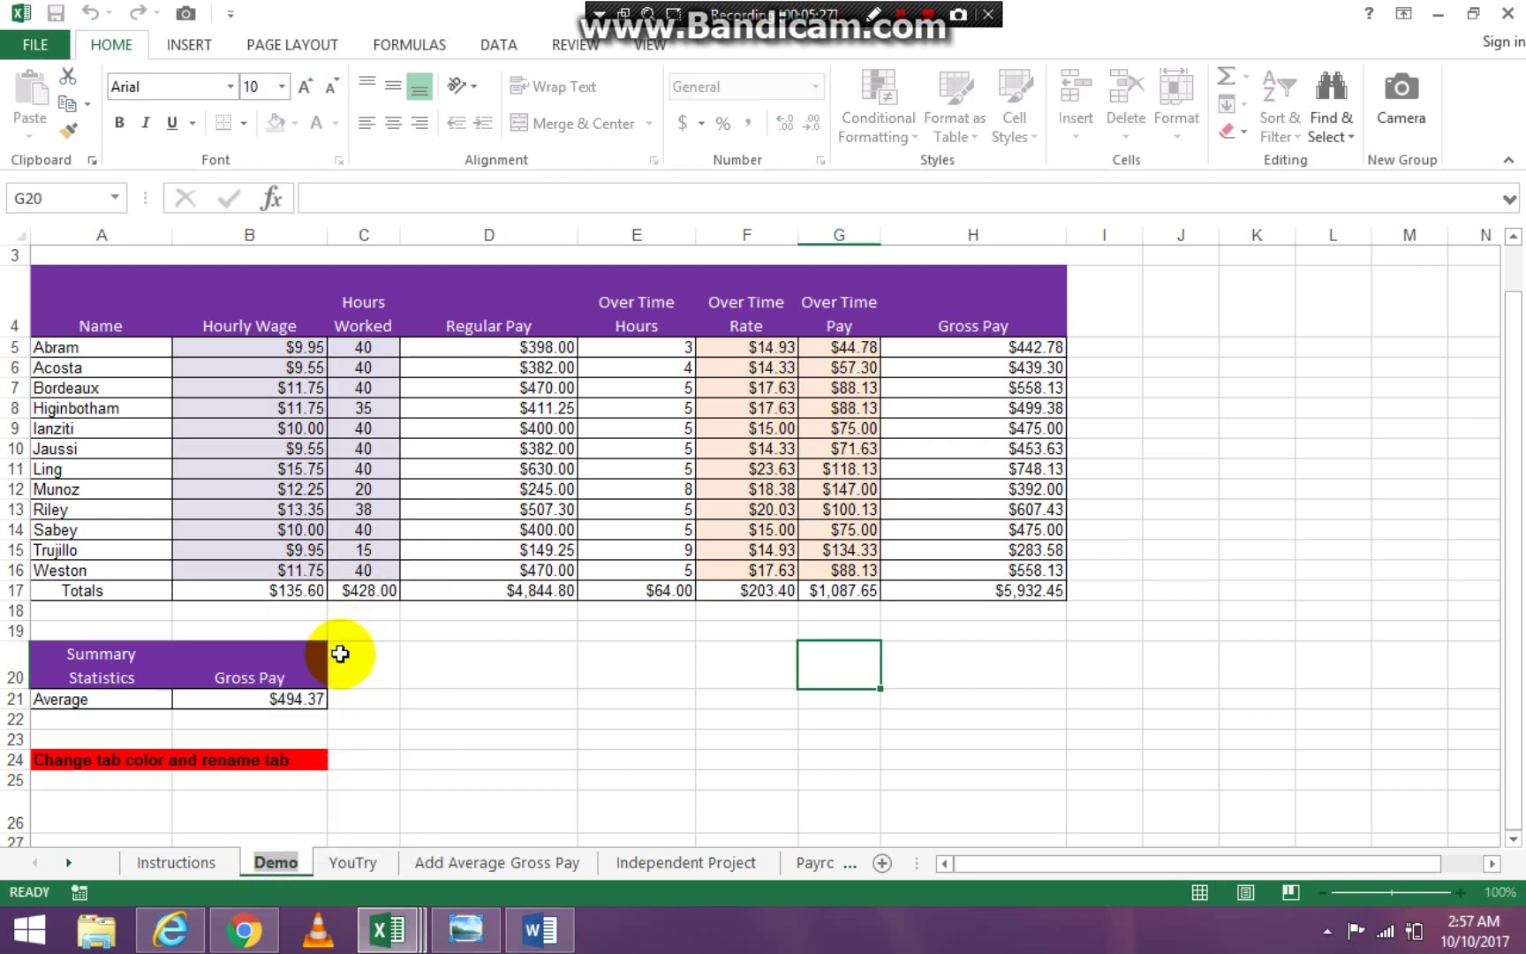
type("Scott")
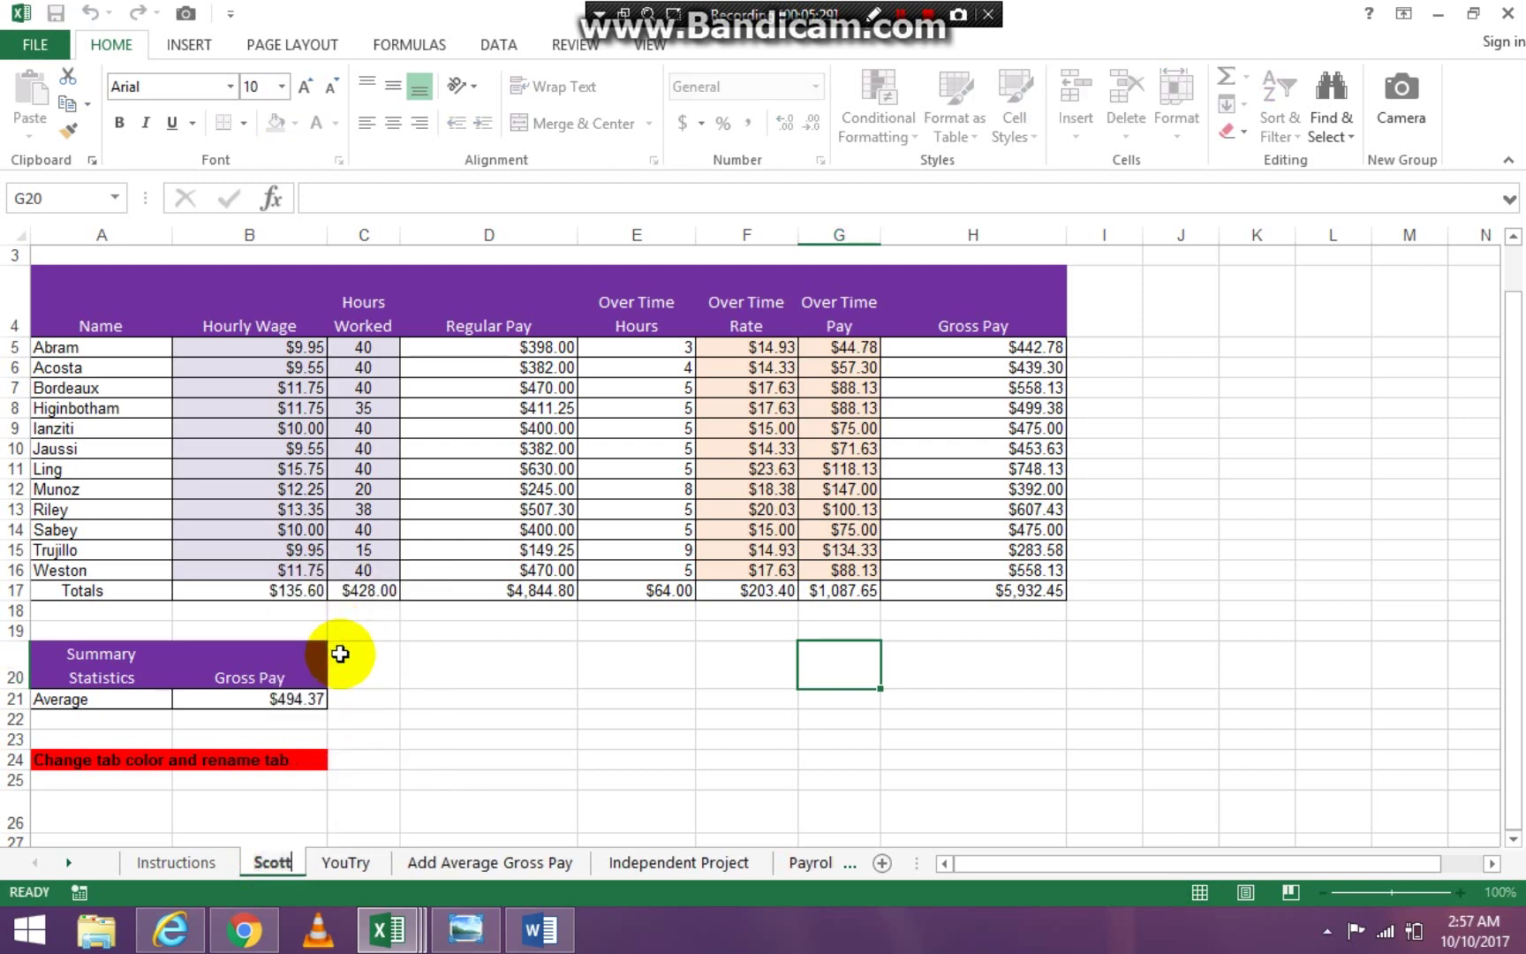
left_click(1169, 628)
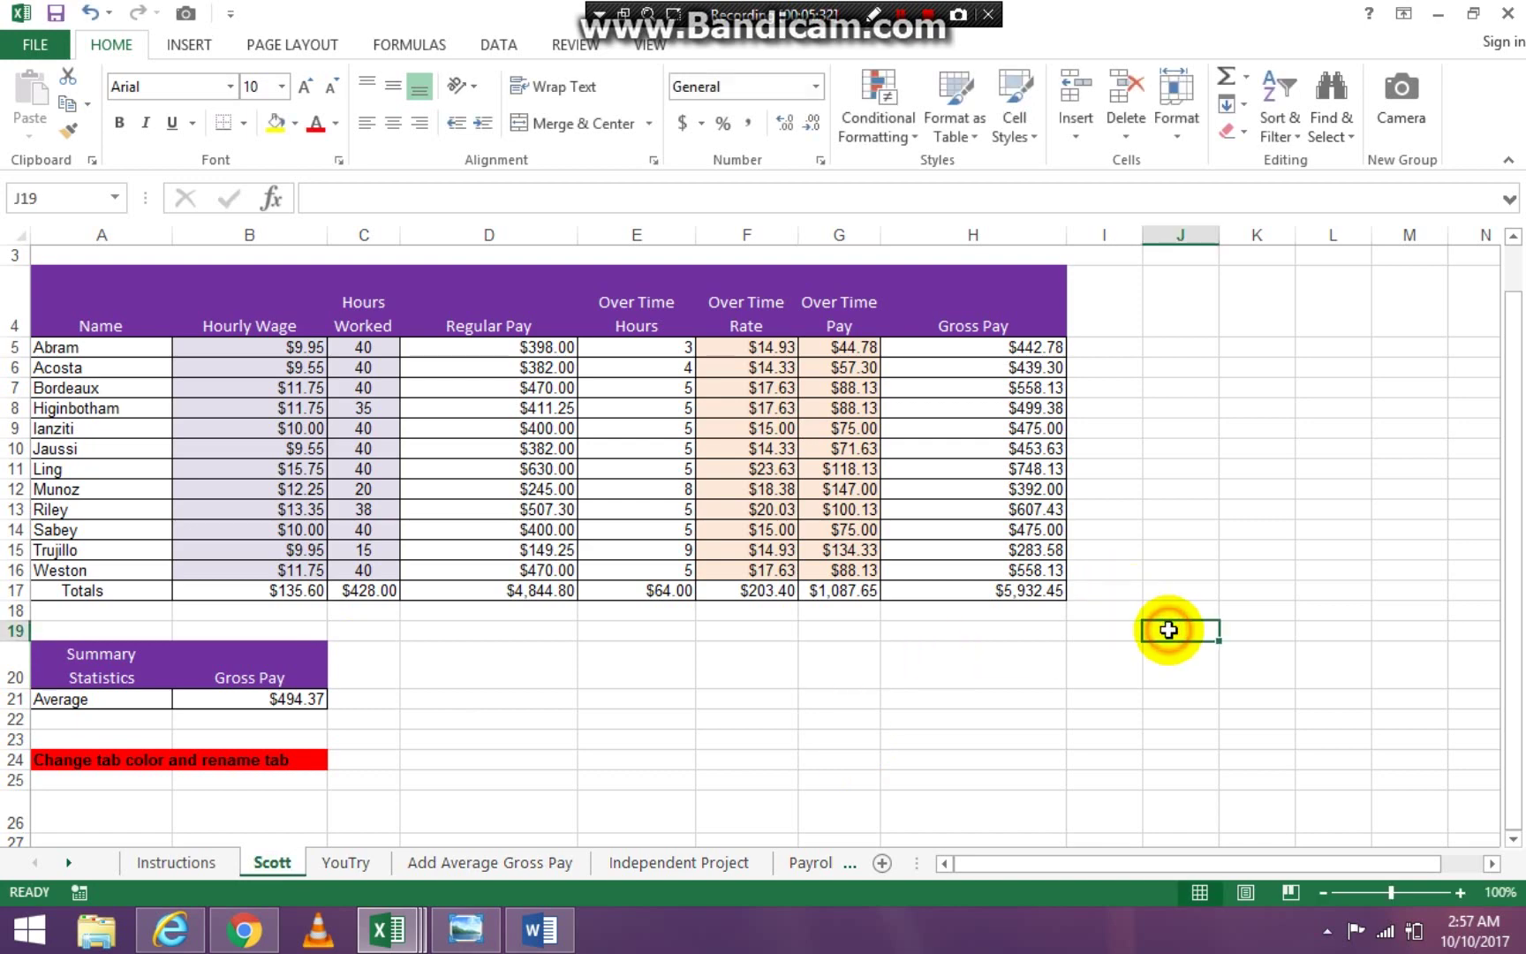
Set the renamed sheet's tab color to red and confirm it after switching sheets.
right_click(283, 863)
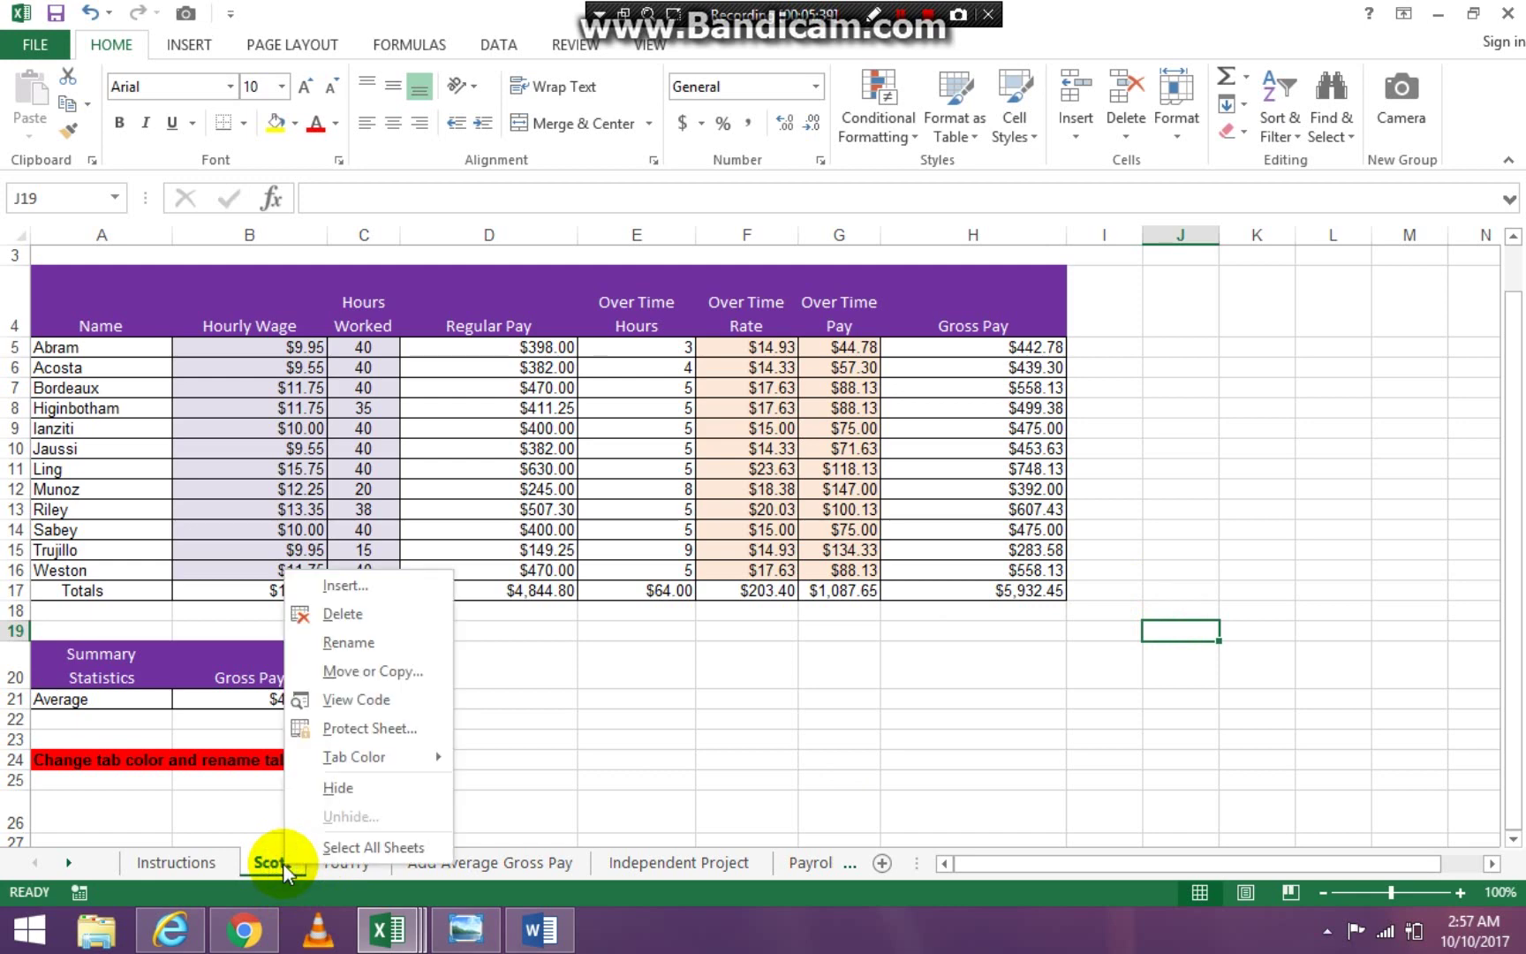
mouse_move(369, 759)
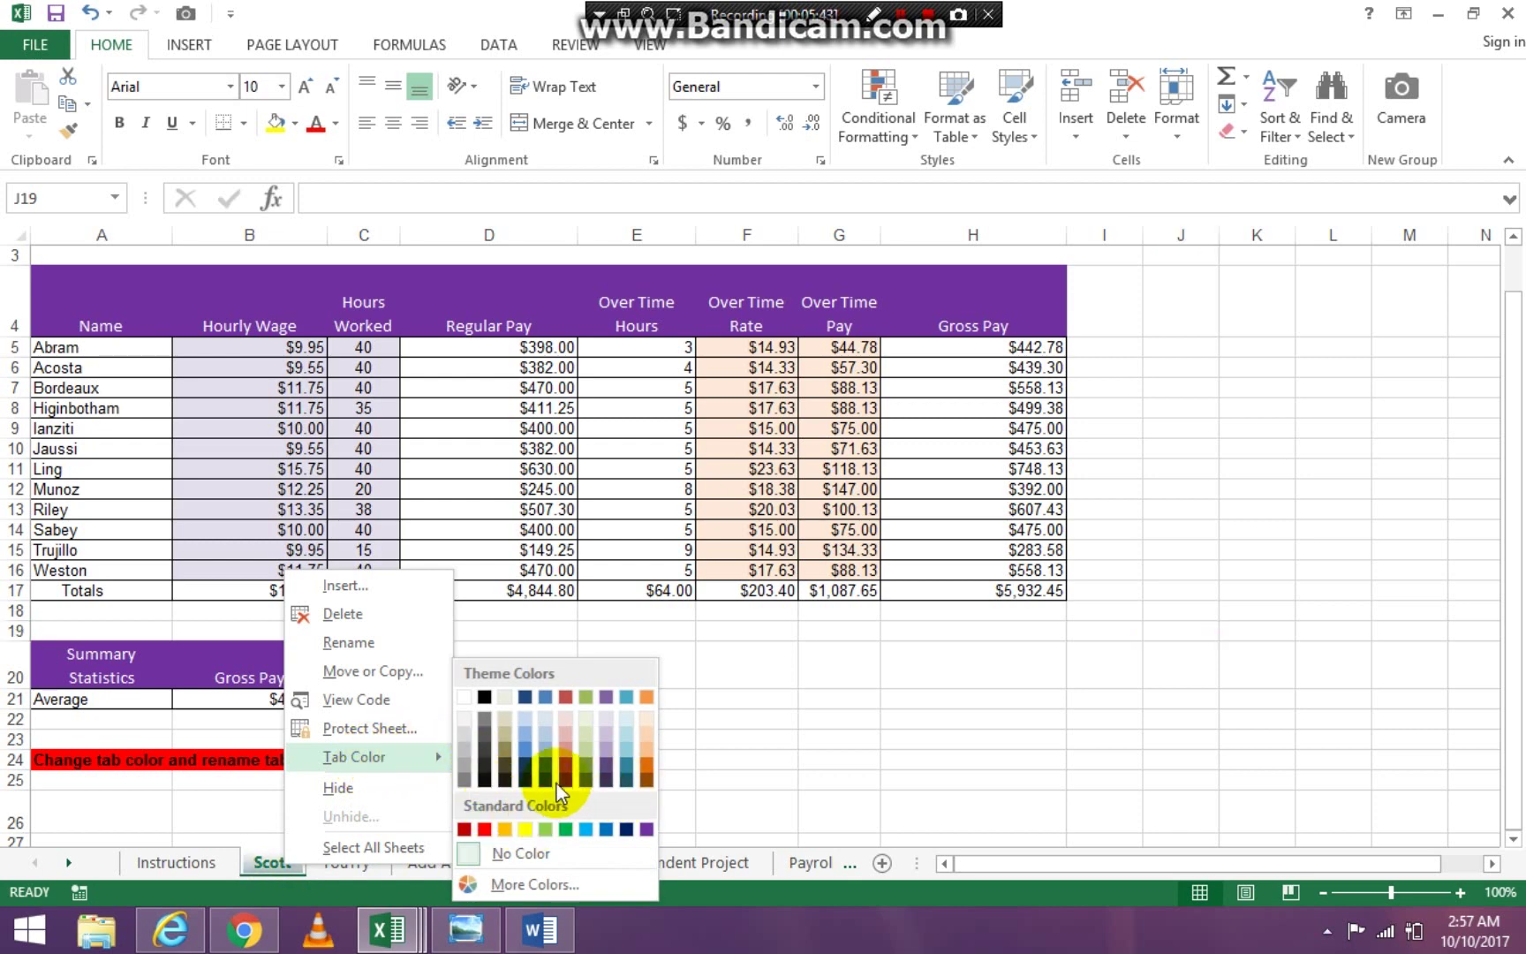
left_click(485, 830)
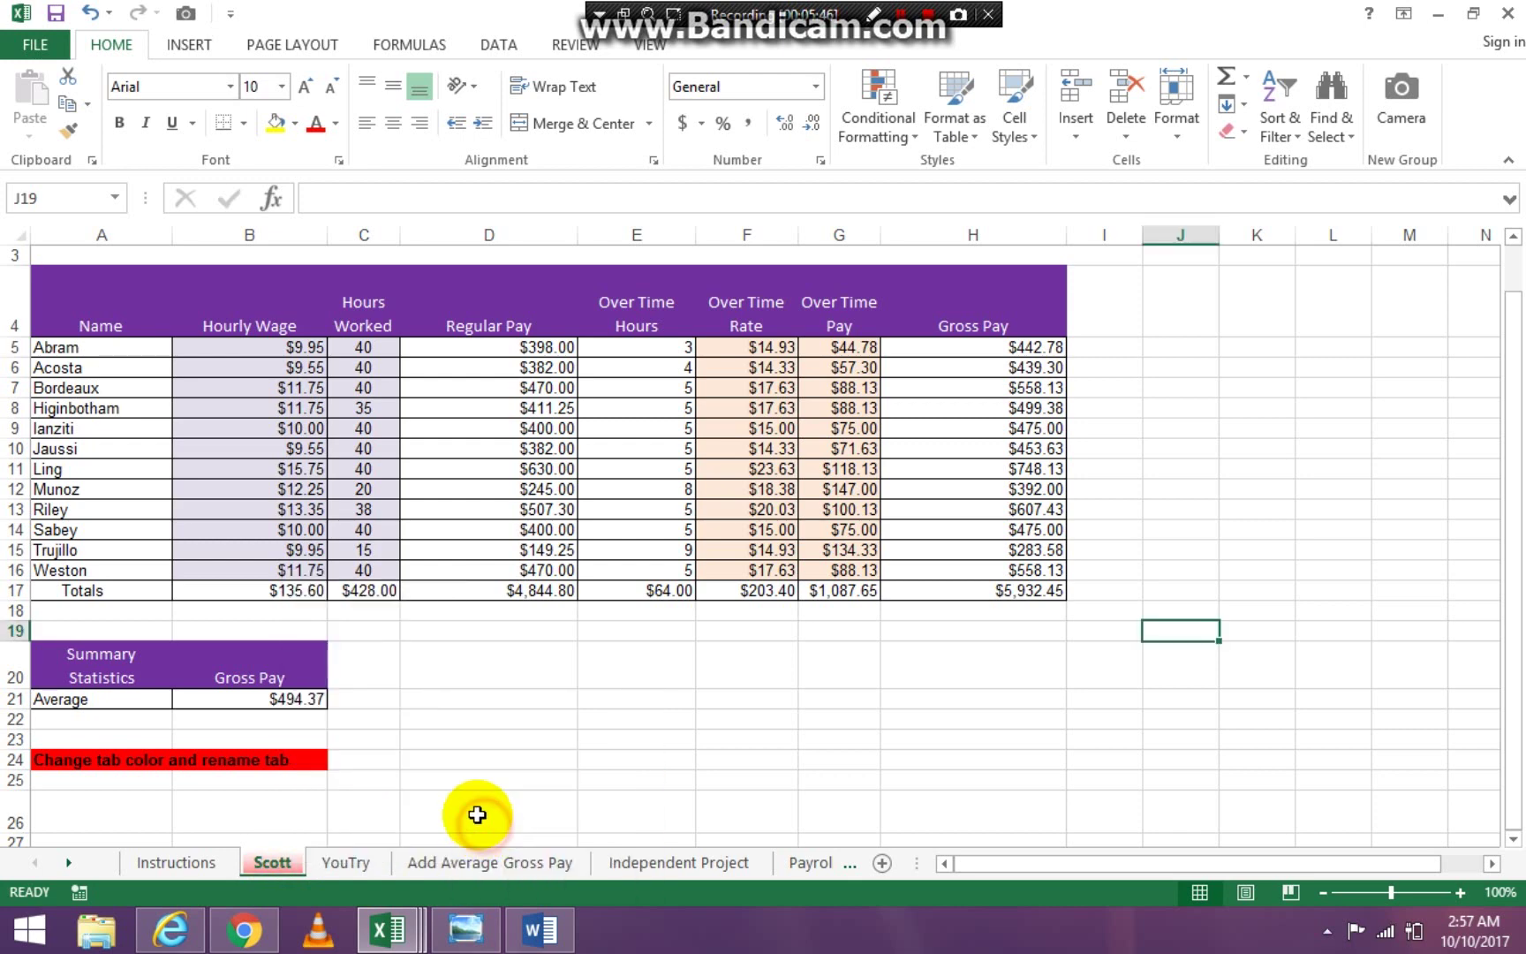
left_click(353, 860)
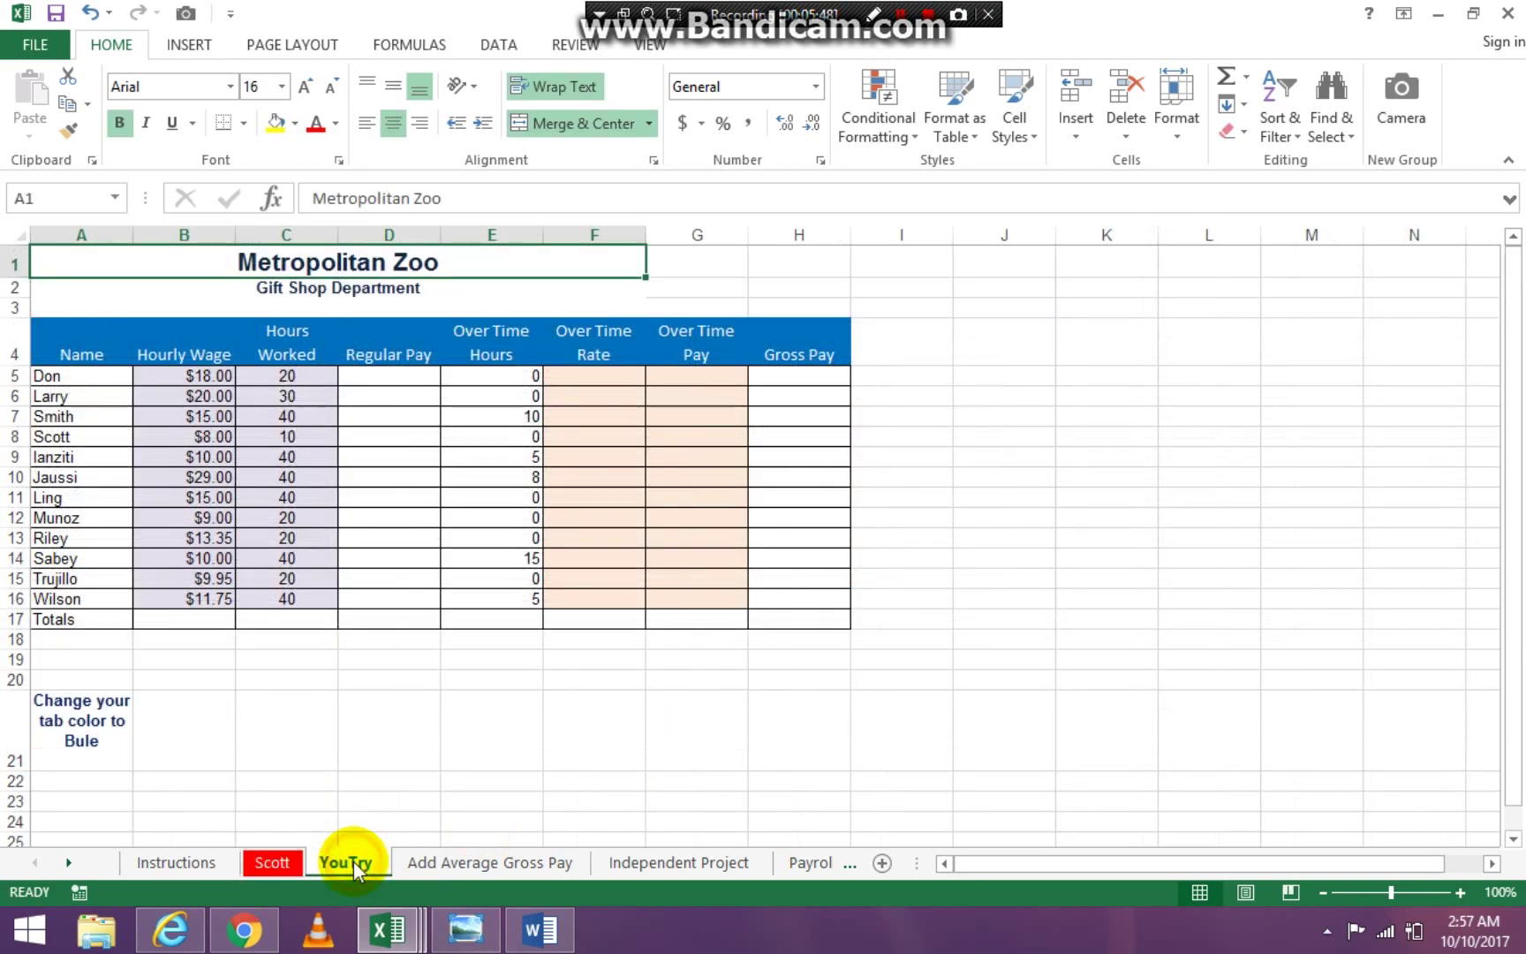
left_click(282, 864)
left_click_drag(486, 796, 565, 732)
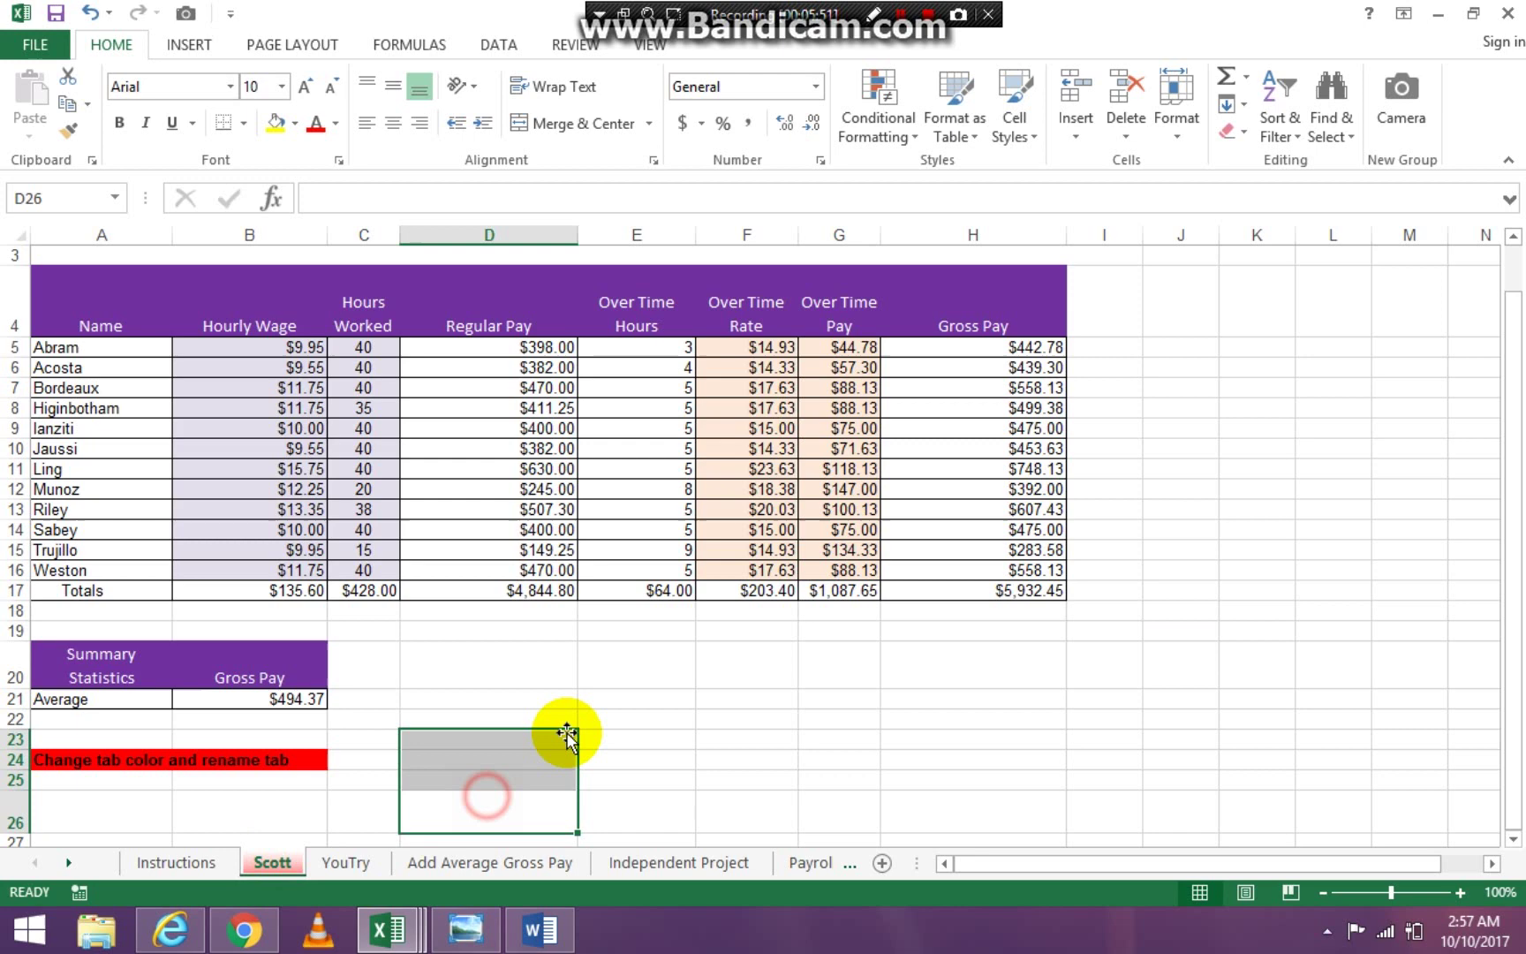
left_click(99, 300)
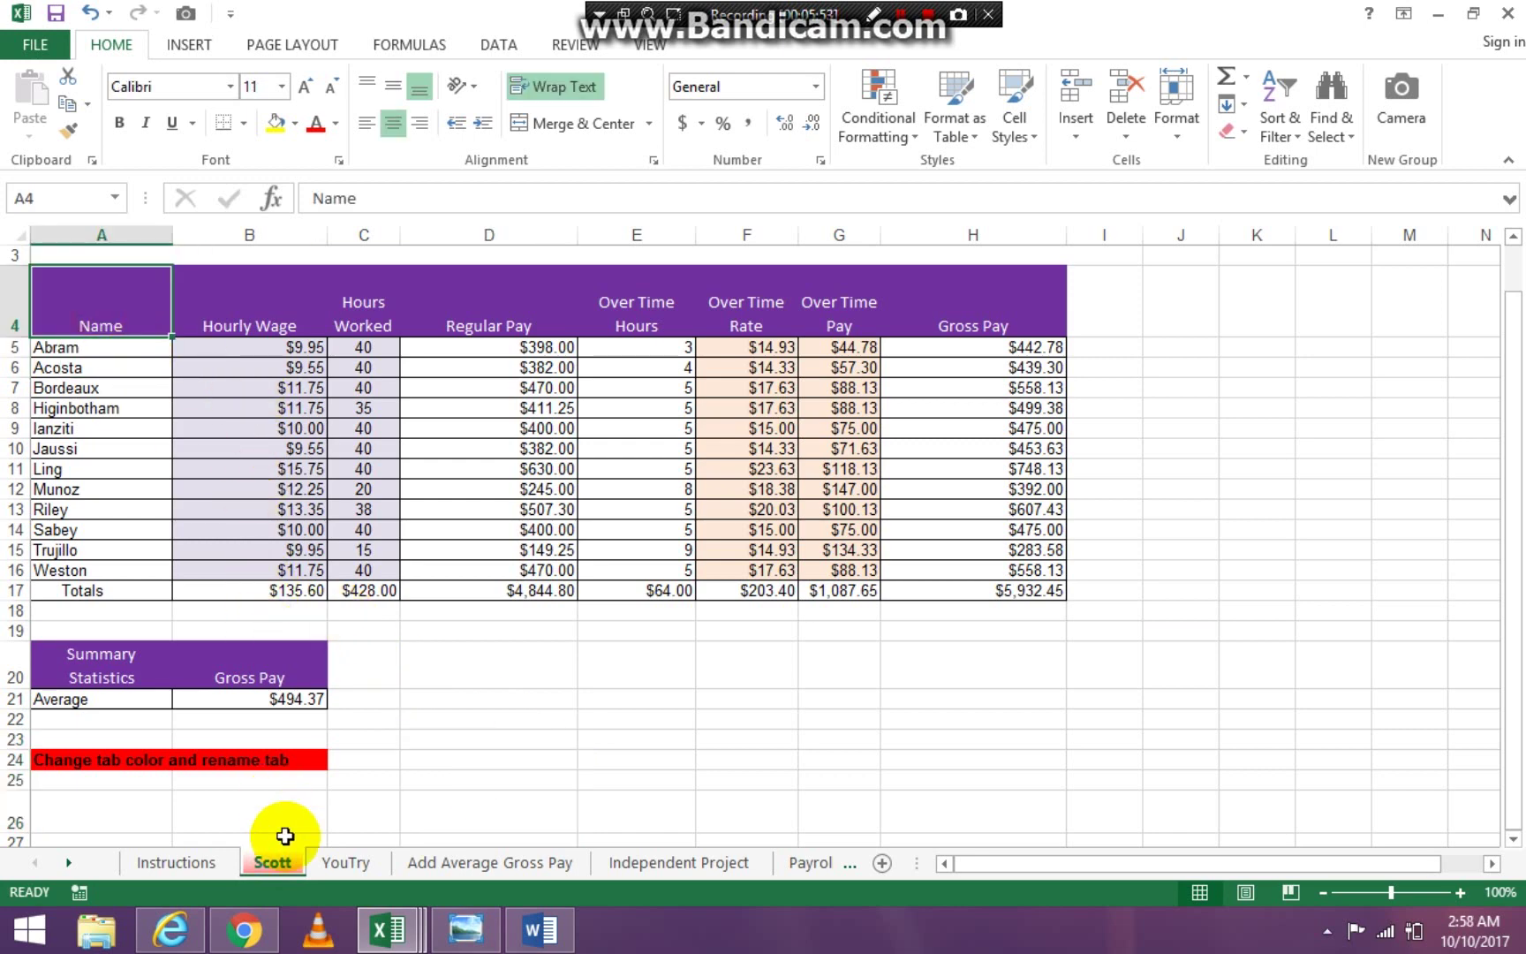
Browse the YouTry, Add Average Gross Pay, Independent Project and Payroll sheets.
left_click(357, 859)
left_click(446, 863)
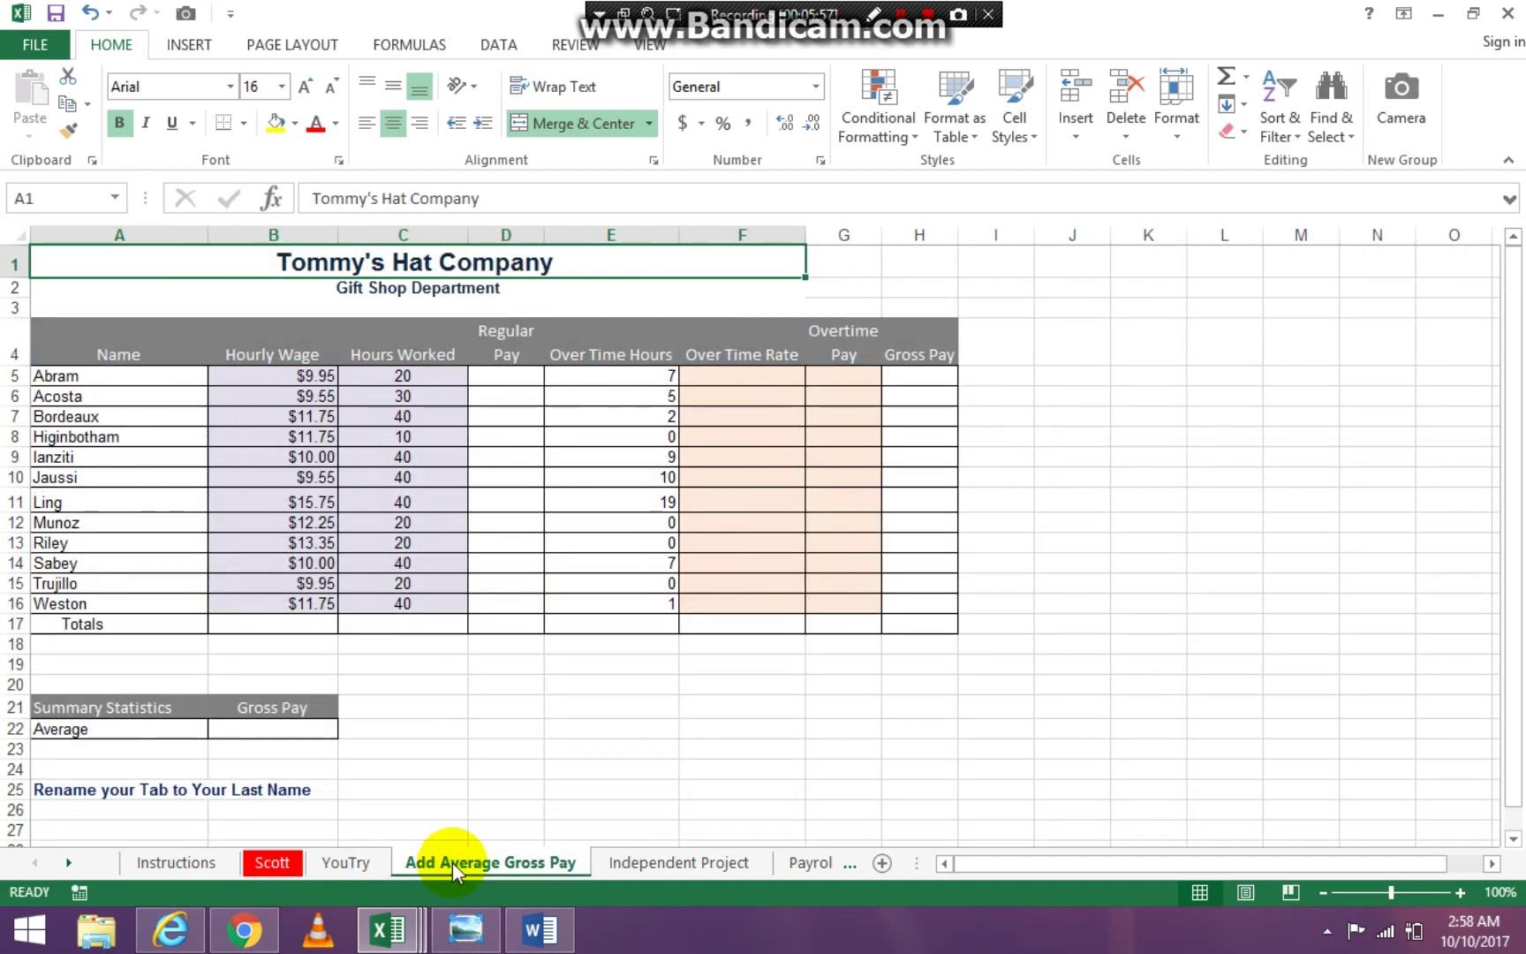
left_click(642, 861)
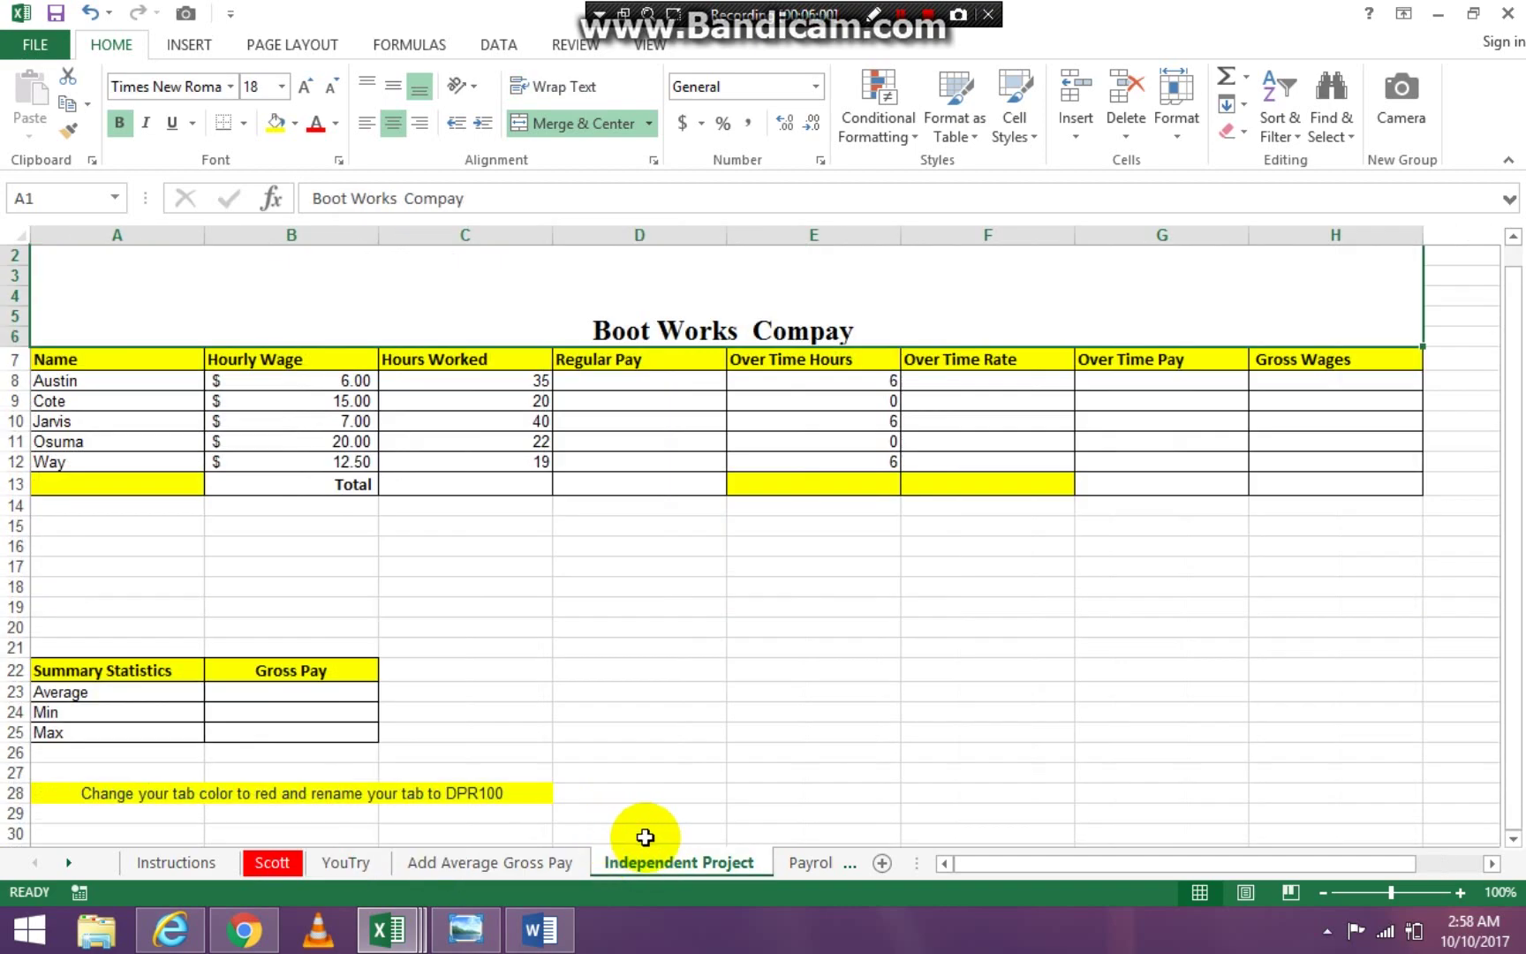
left_click(810, 863)
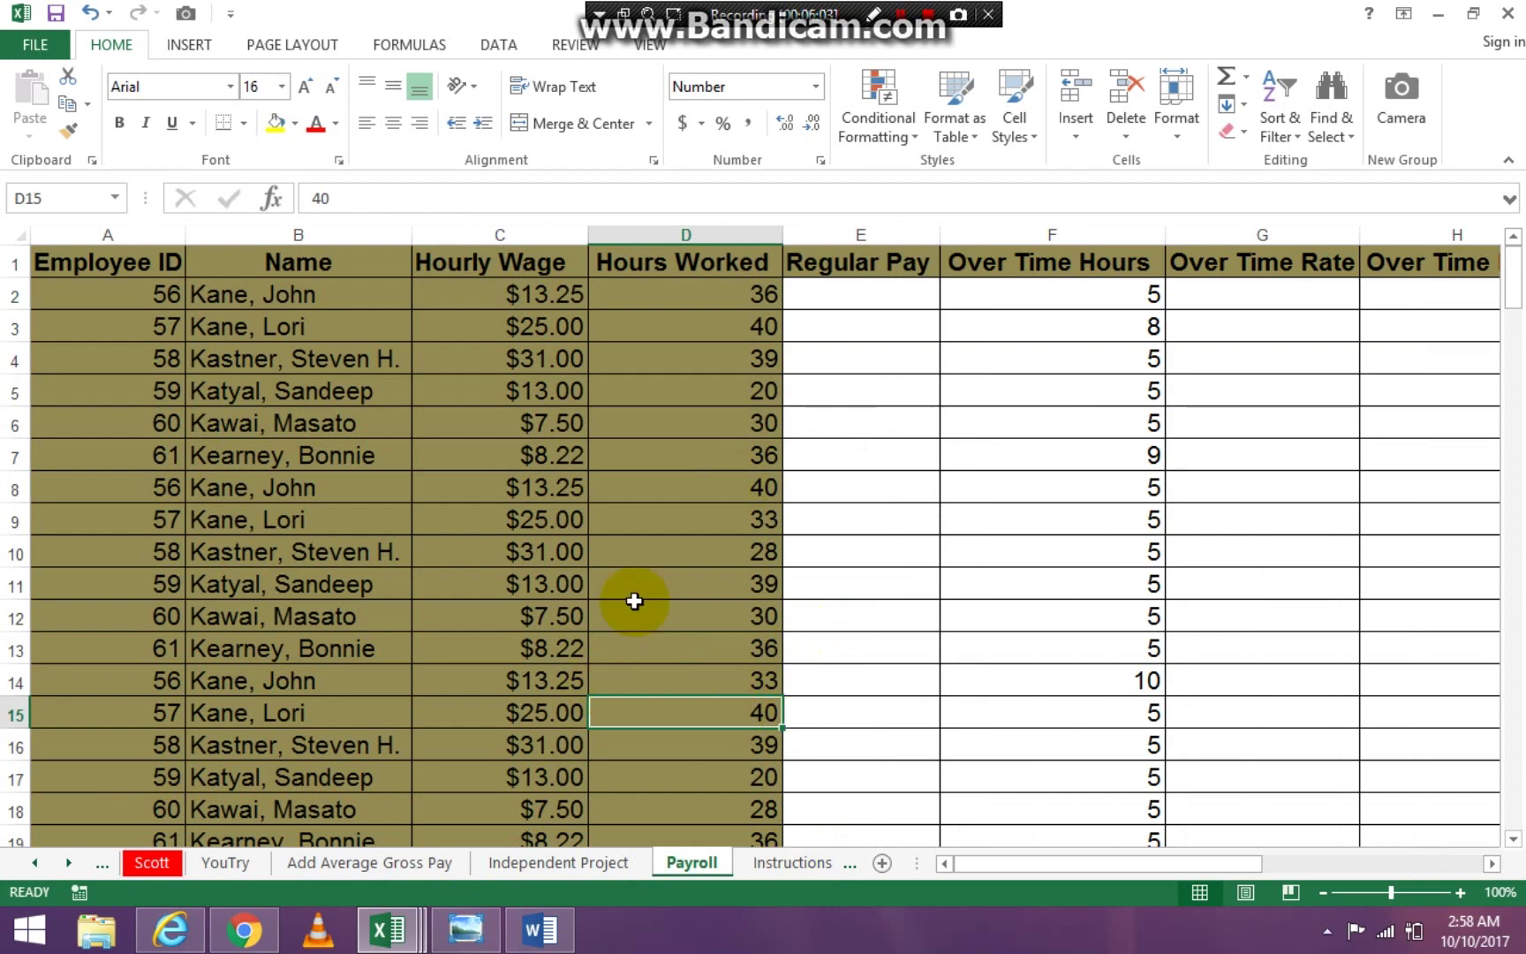
left_click(143, 263)
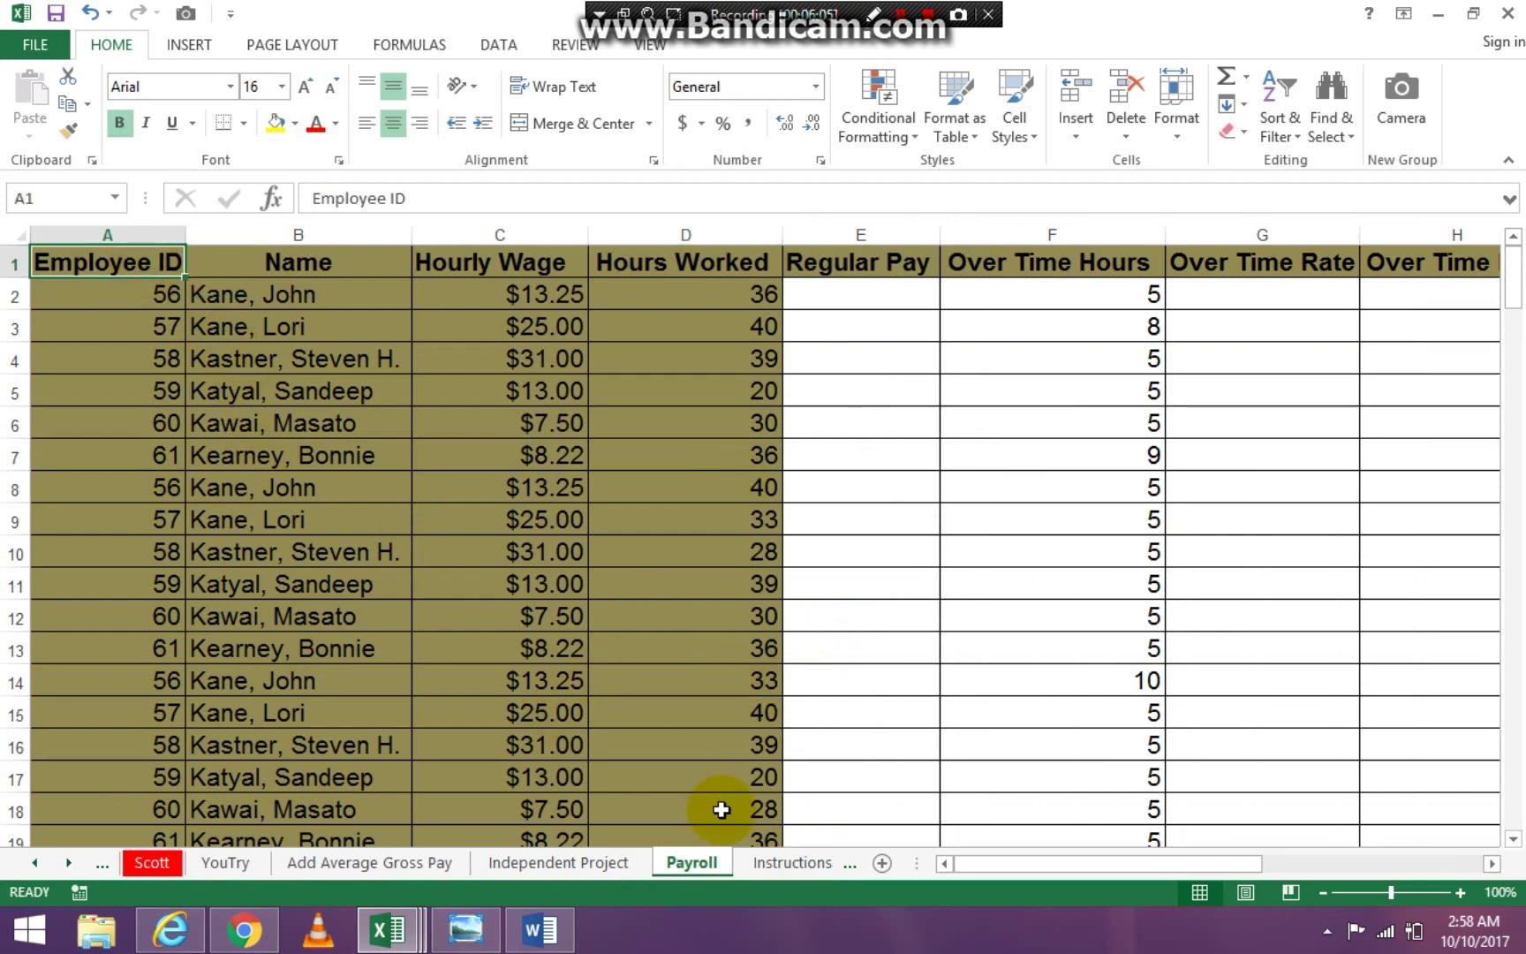
Browse the Challenge, ShortCutKeys and Demo Format sheets, ending on the Budget sheet.
left_click(791, 862)
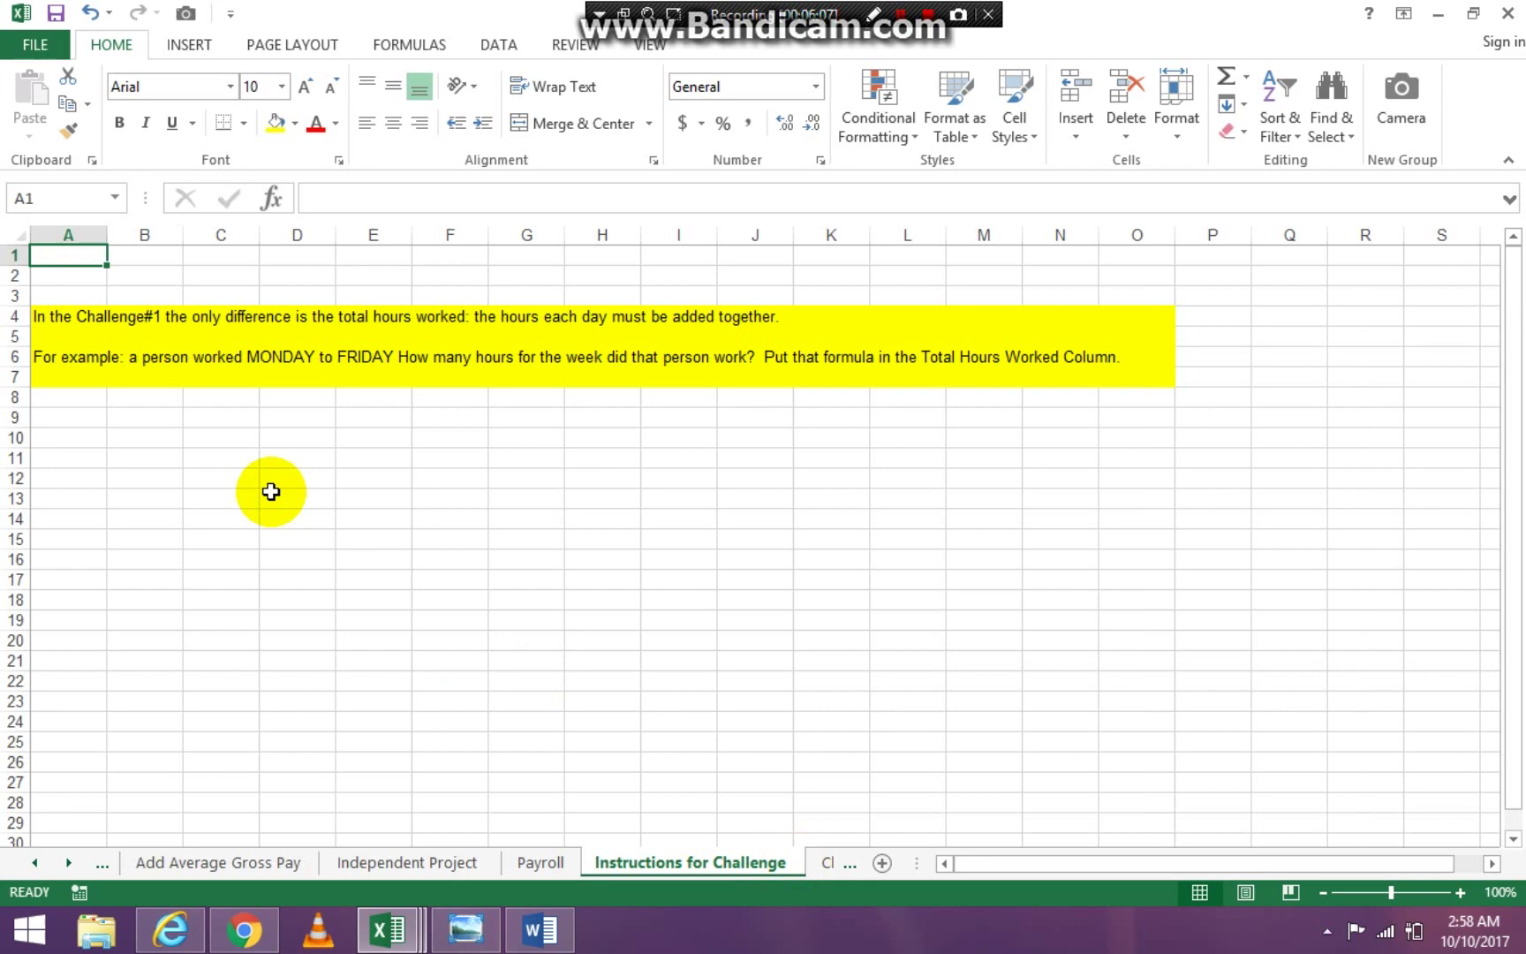
left_click(828, 869)
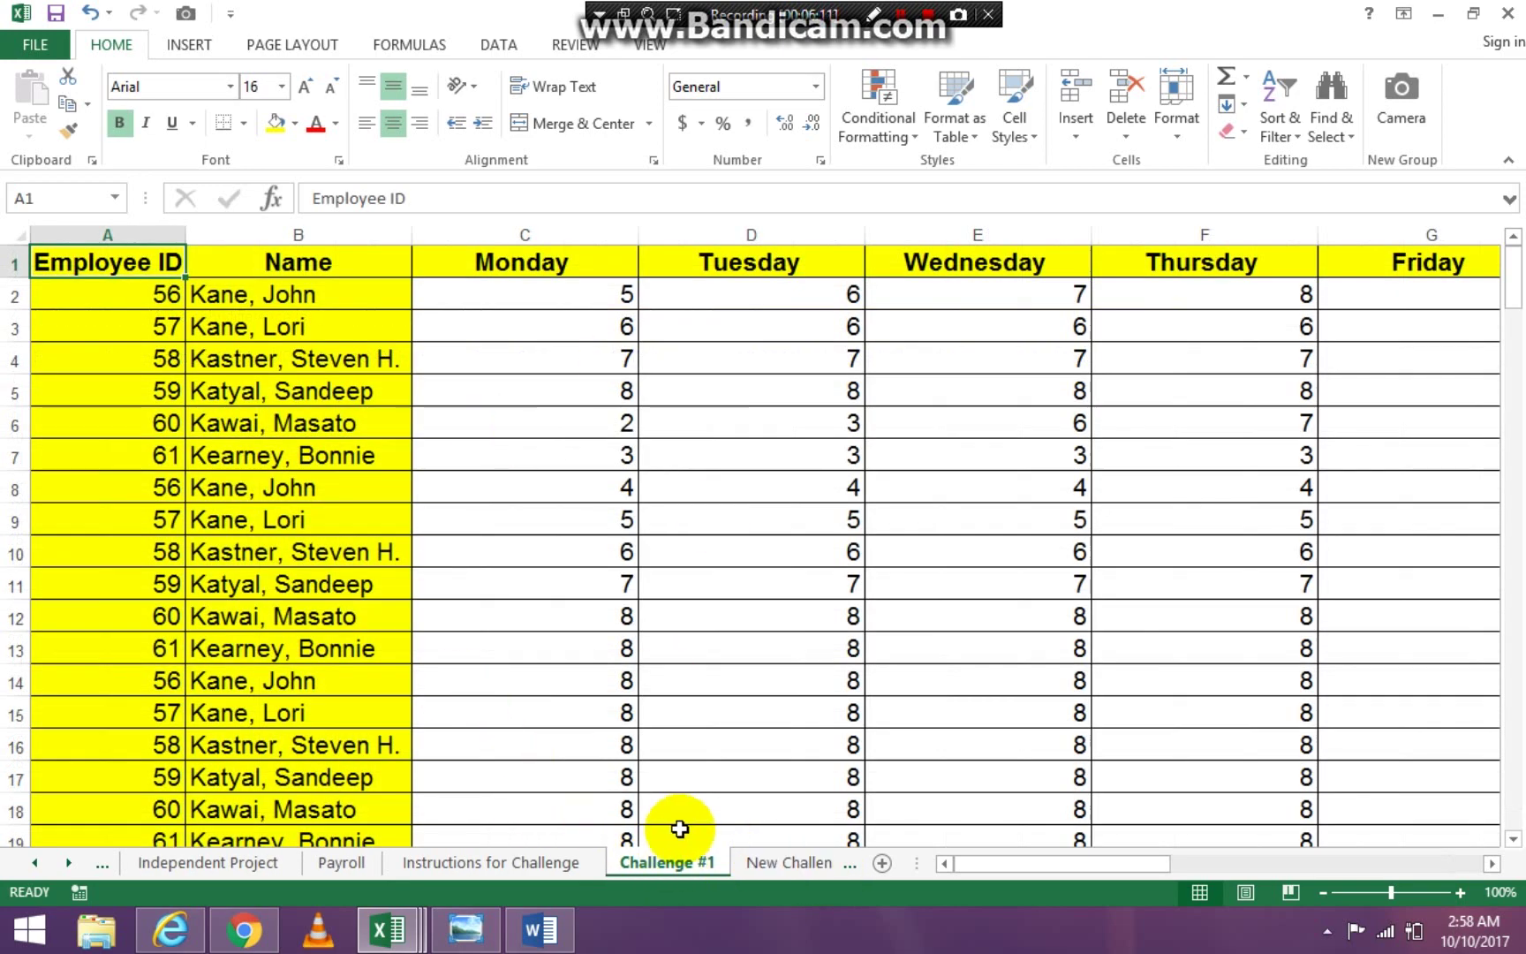
left_click(780, 862)
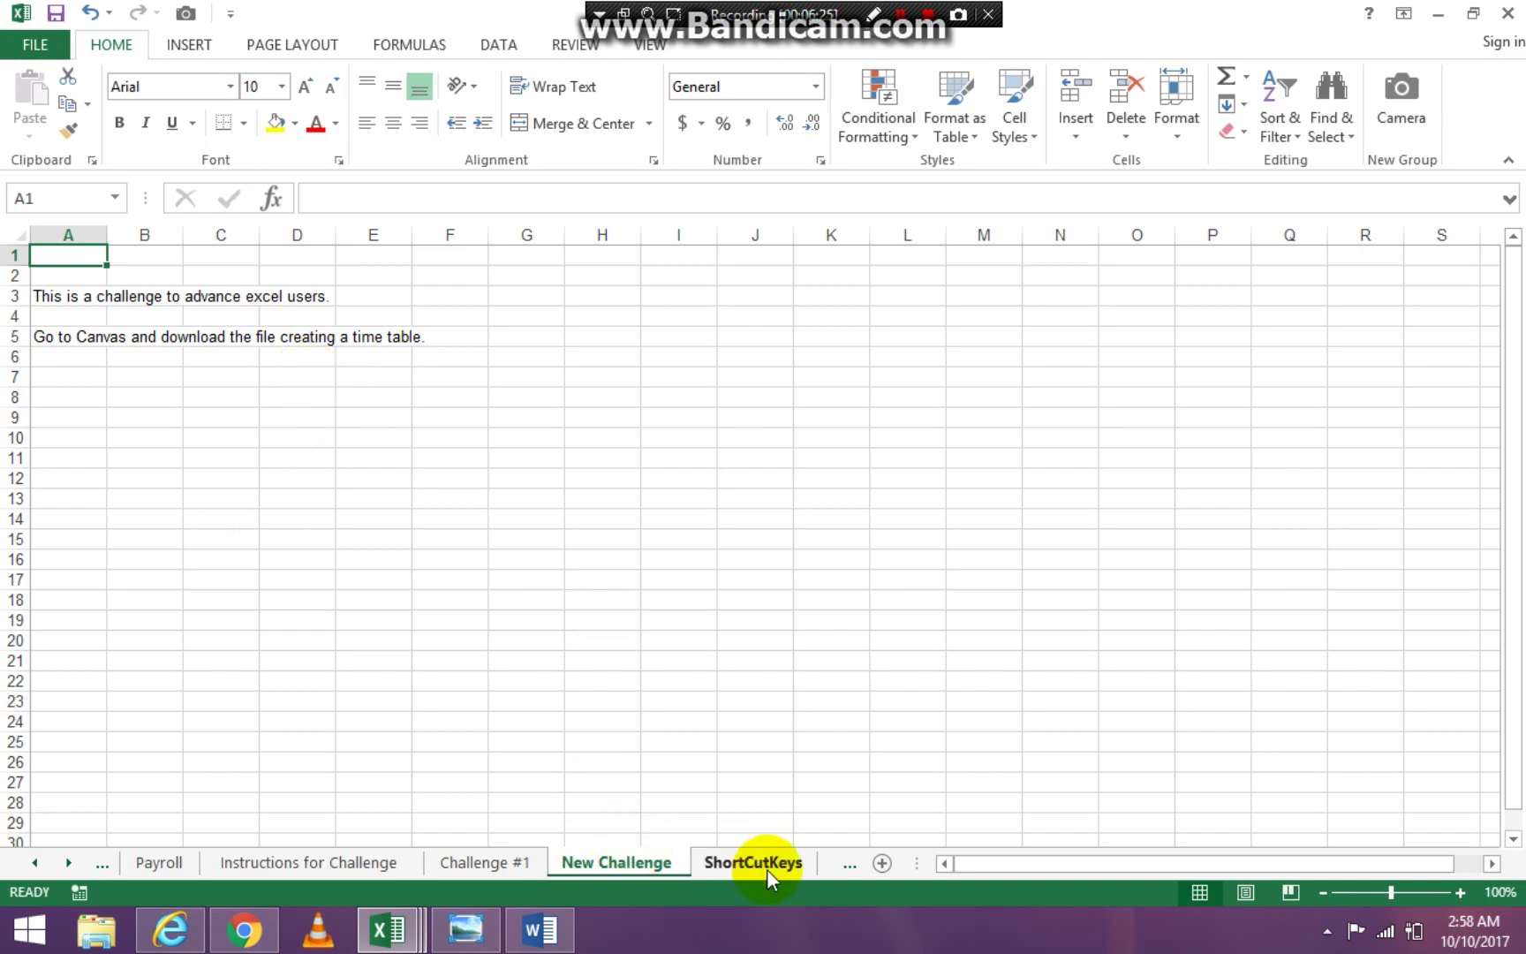
left_click(743, 866)
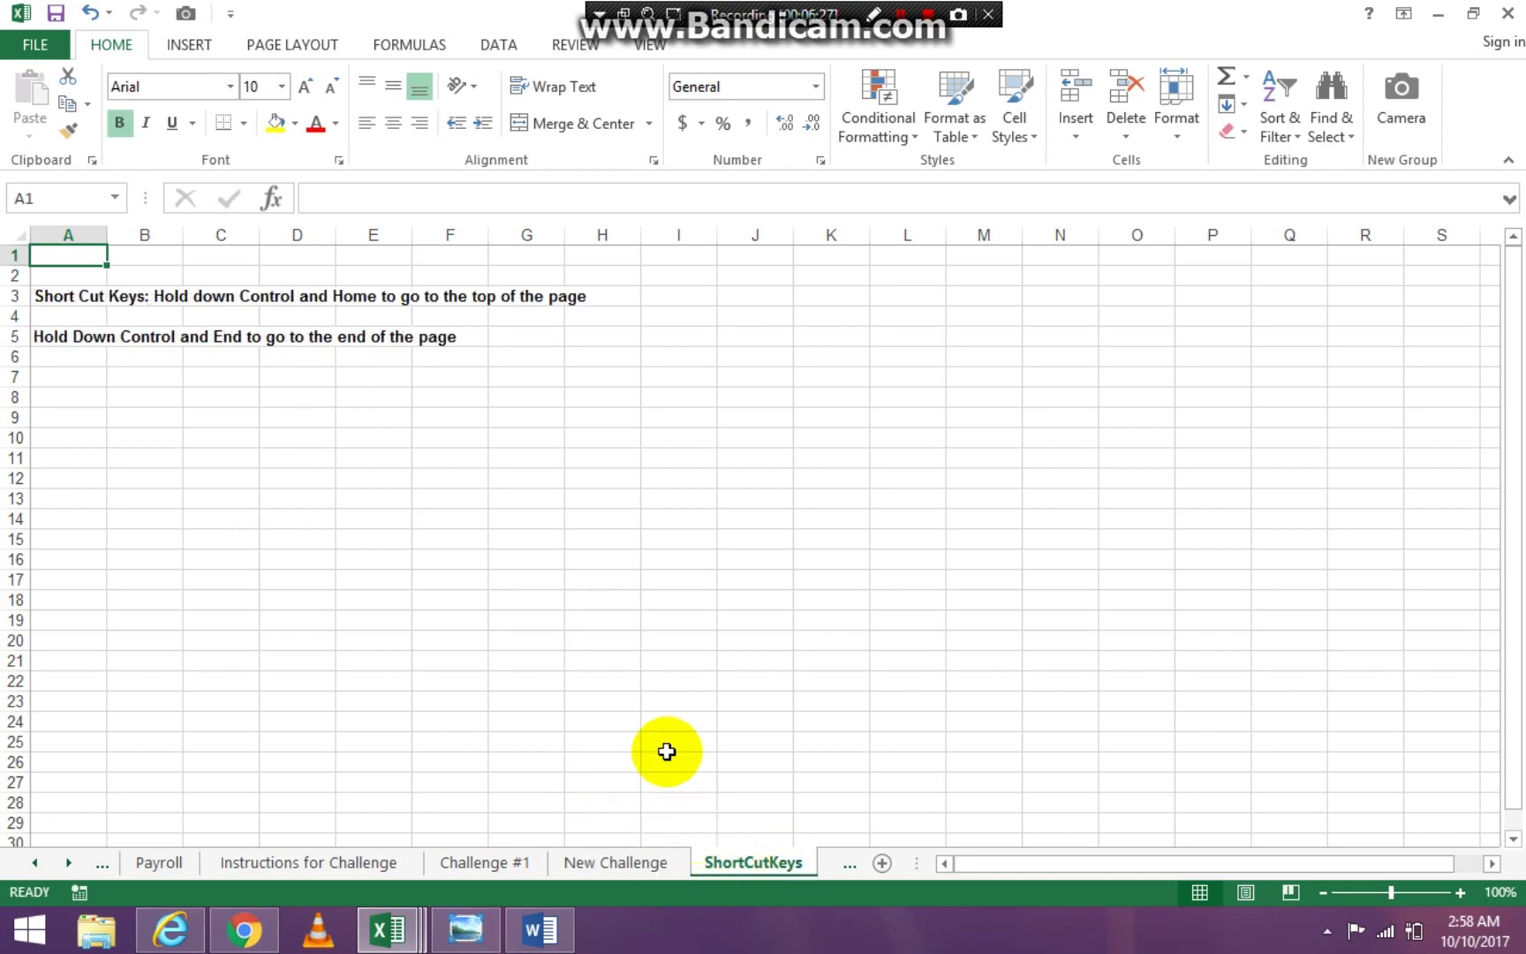
left_click(69, 863)
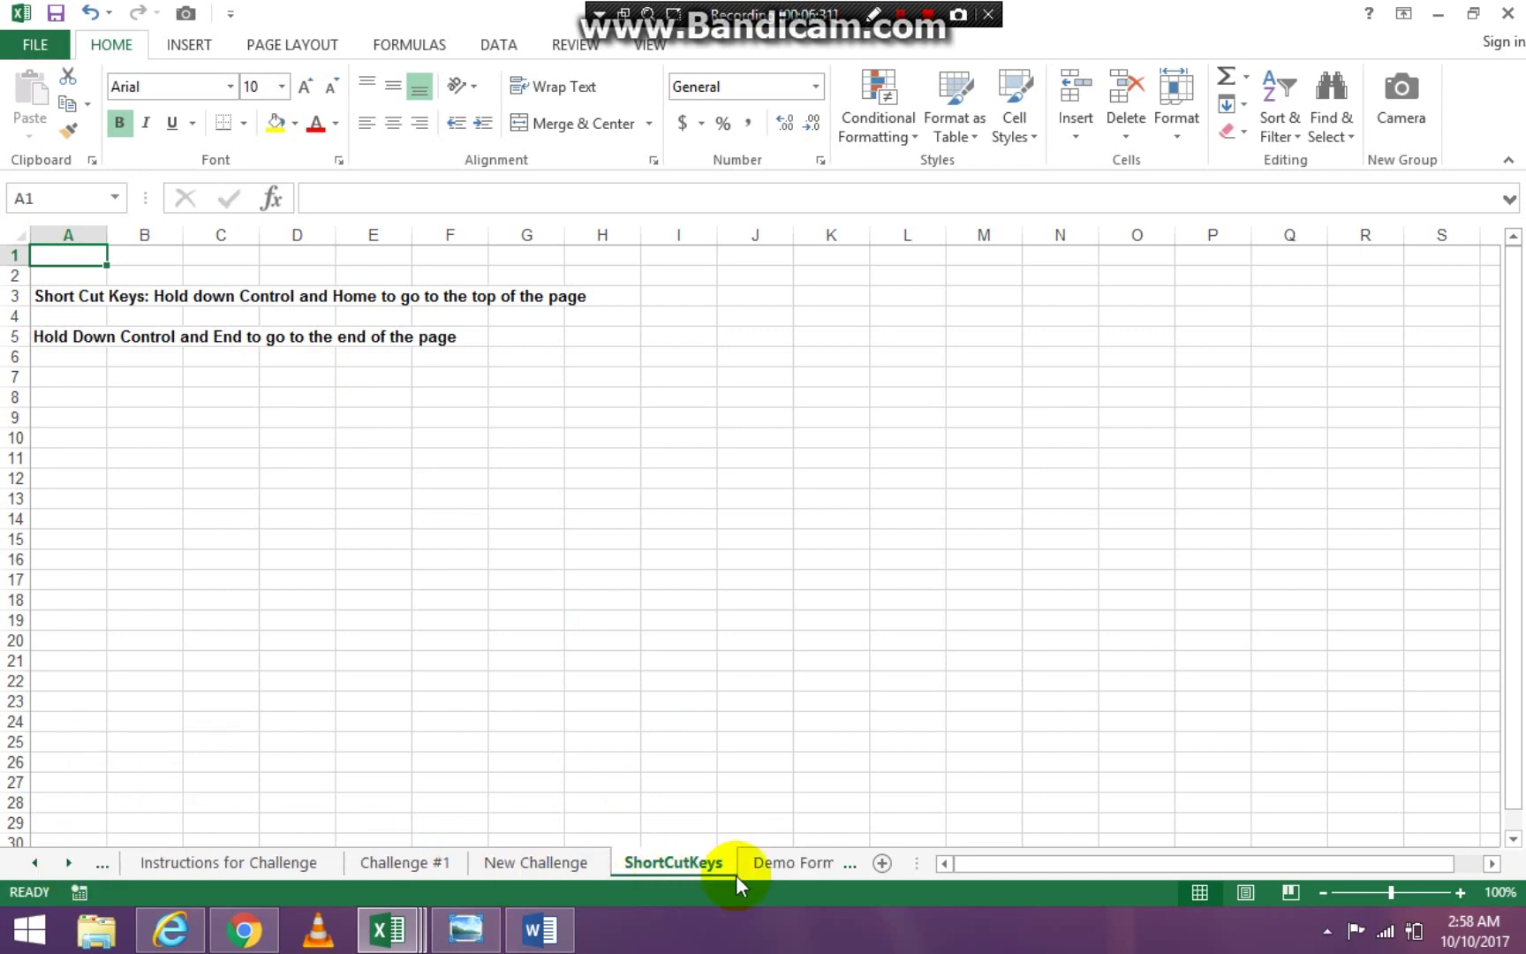
left_click(782, 863)
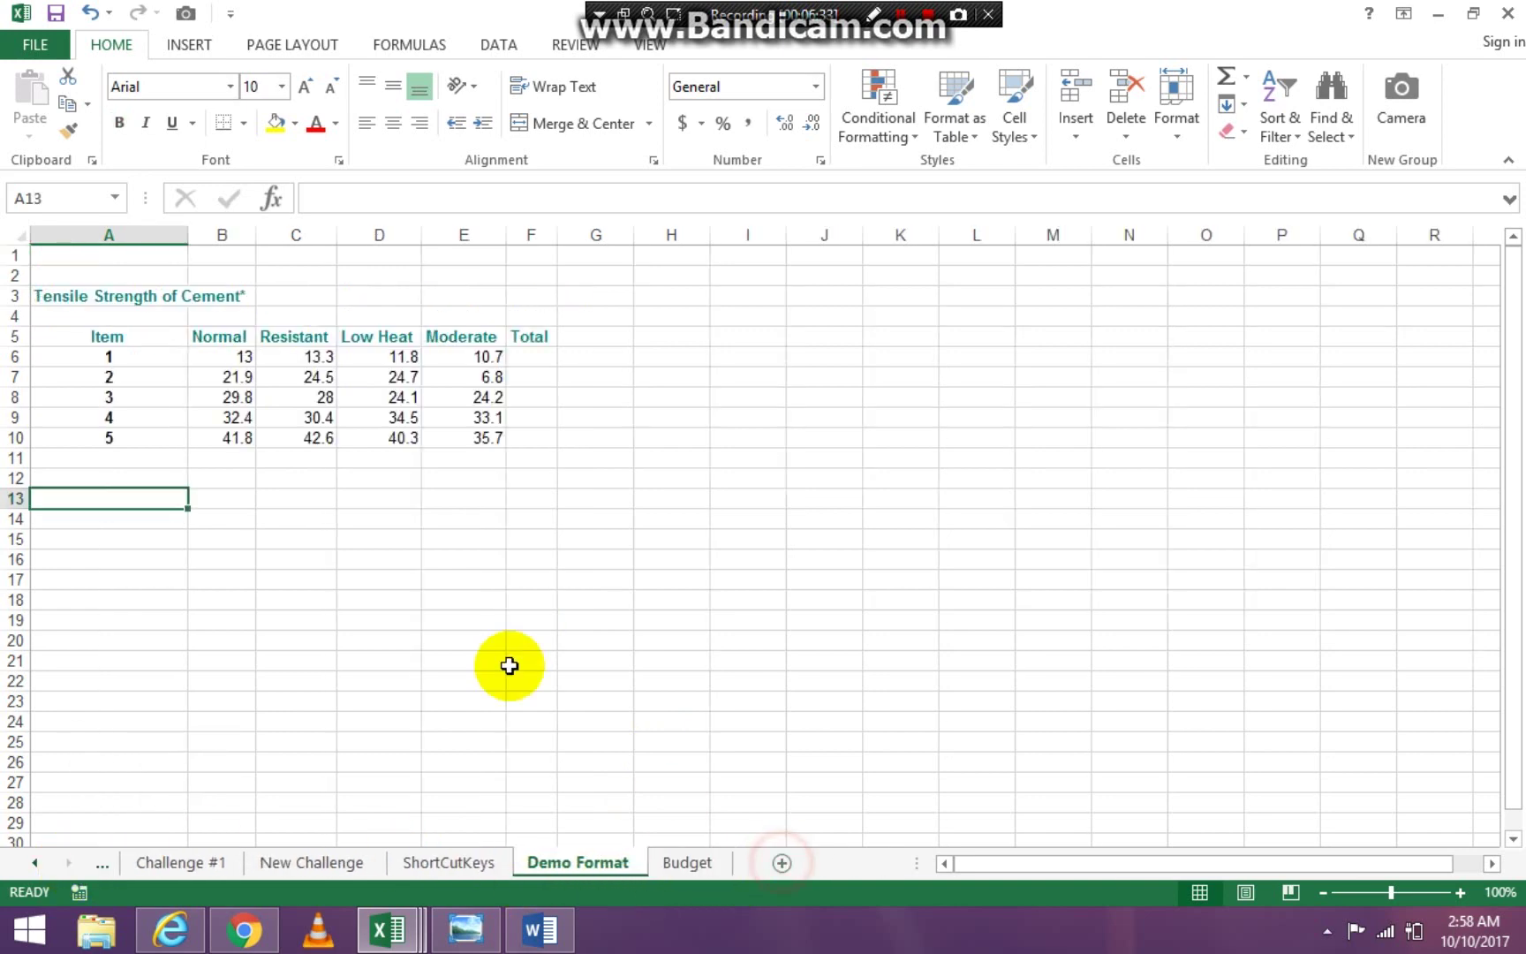
left_click(685, 863)
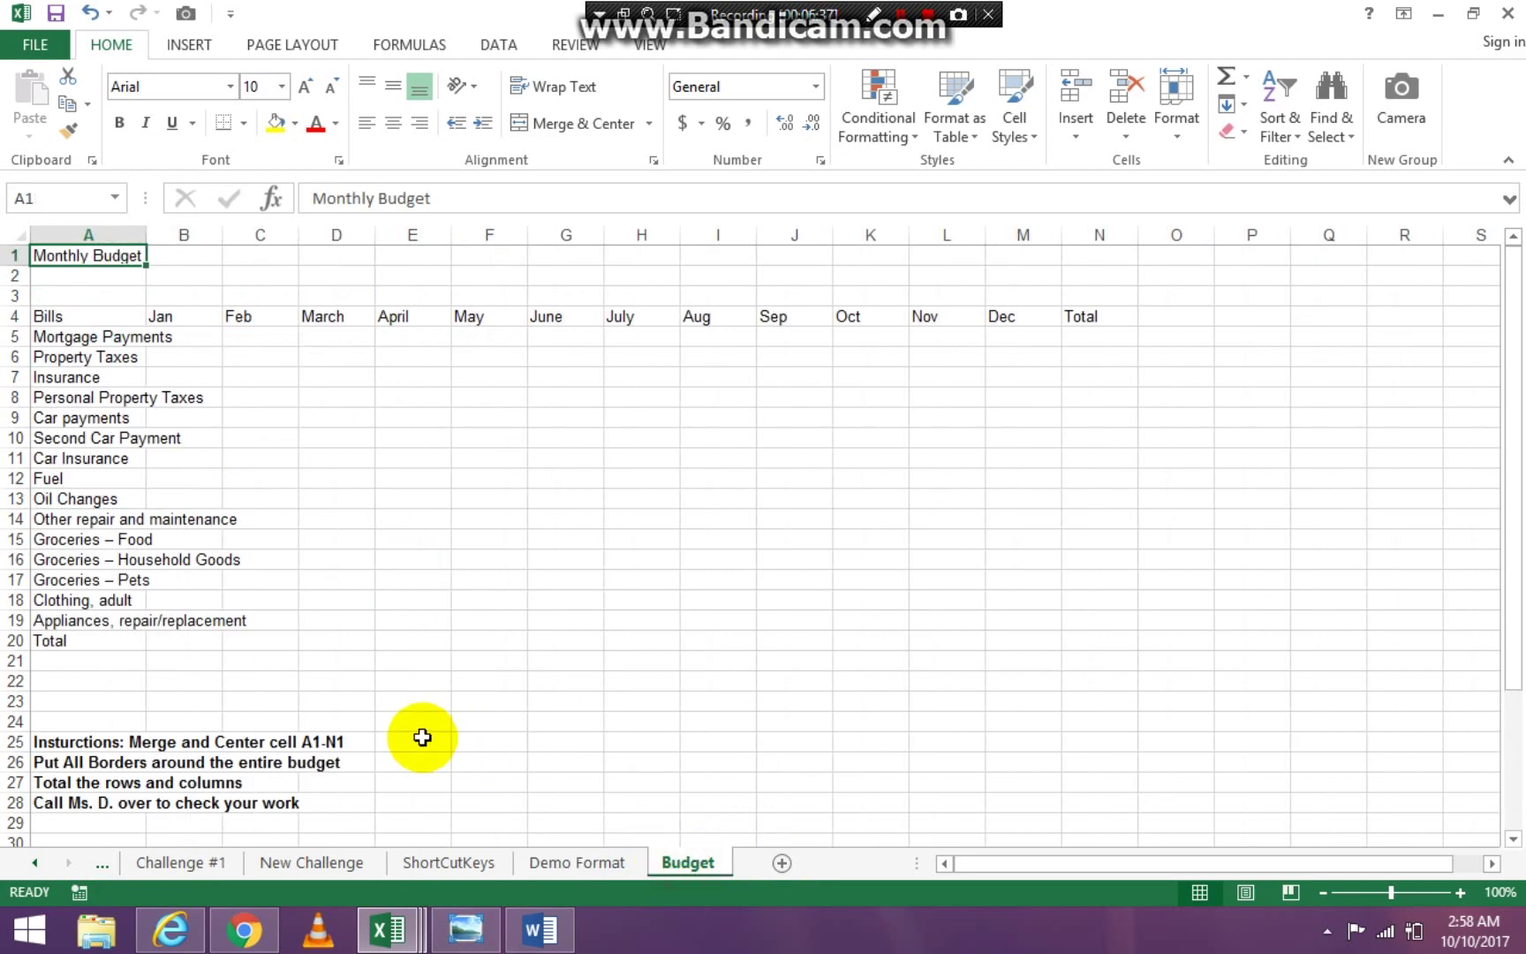